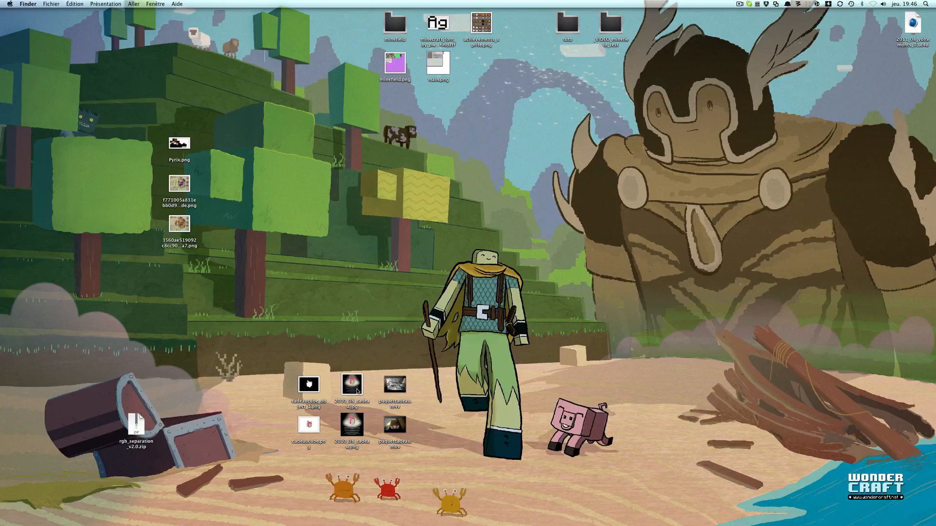
Preview the desktop images cadeaucube.png and 2010_08_cadeau.jpg, then close the previews.
left_click(300, 440)
key("space")
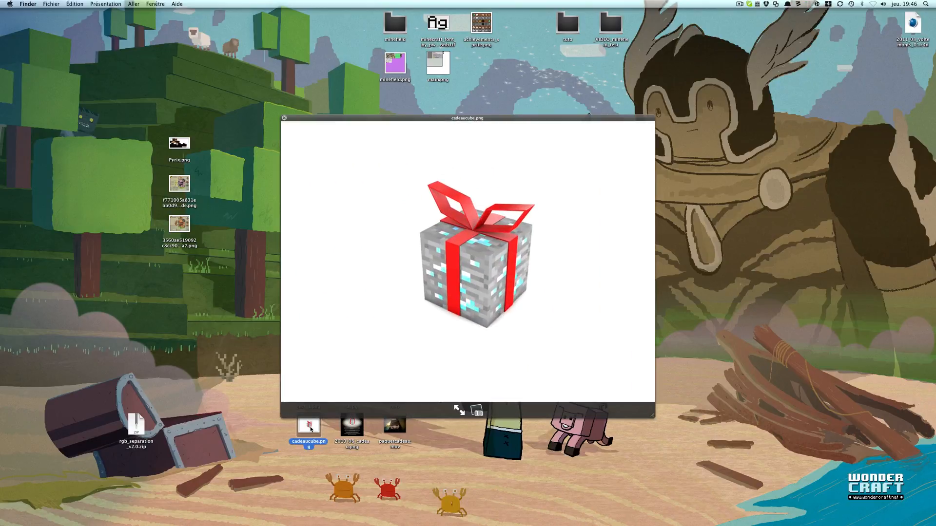
key("space")
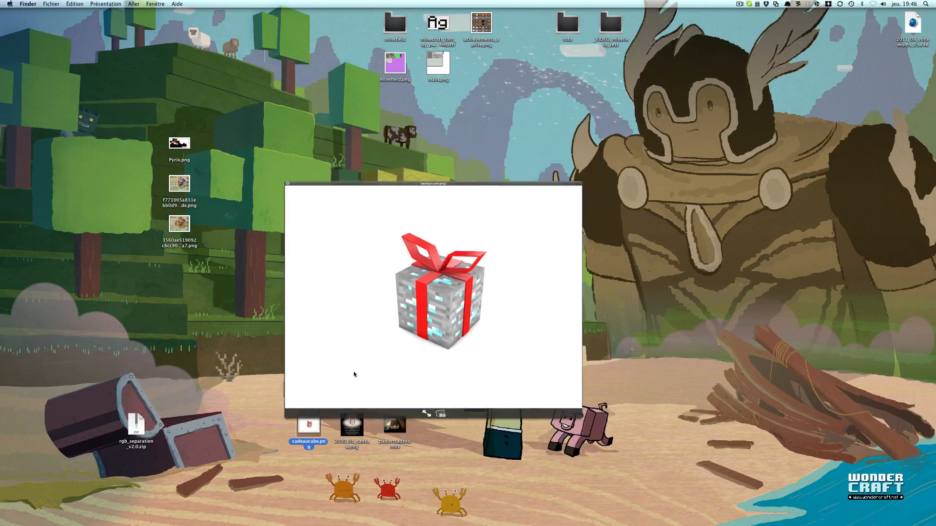
left_click(351, 387)
key("space")
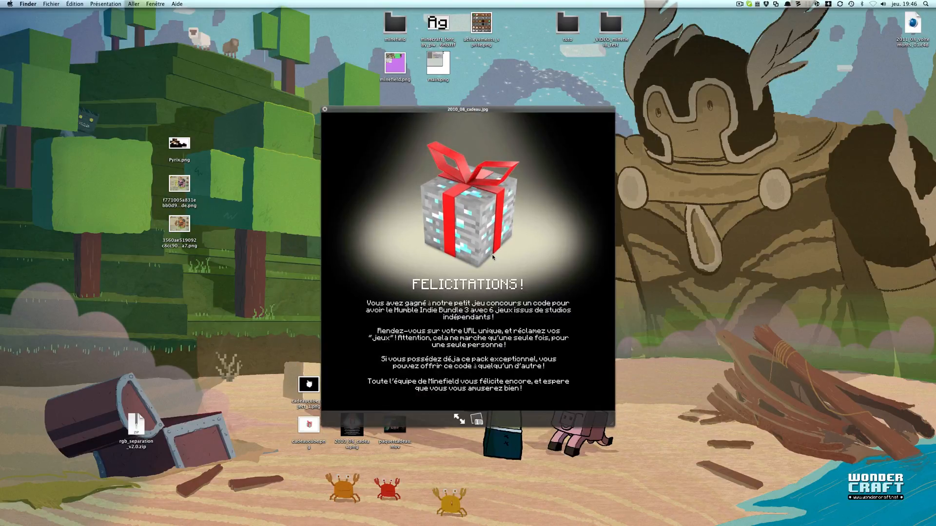
key("space")
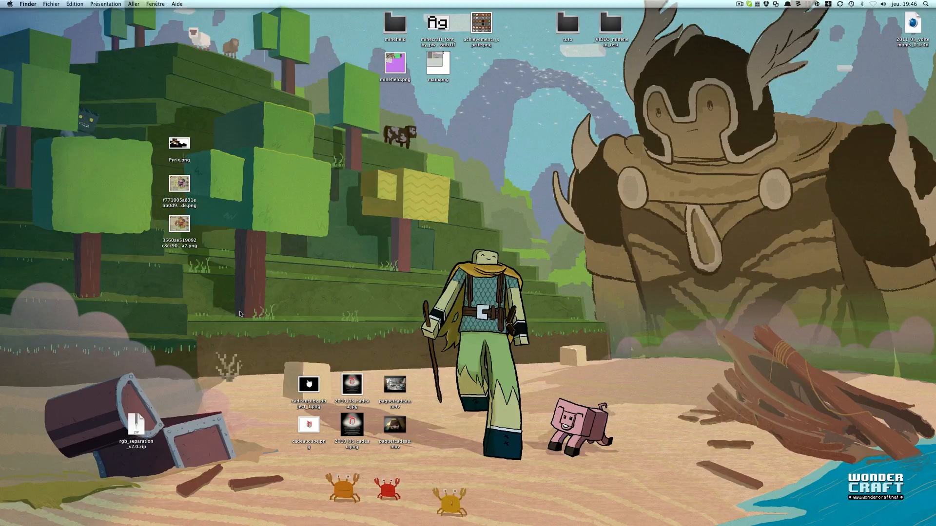
Switch to CINEMA 4D with the 2011_08_voltemonts_01.c4d scene and deny the Finder network connection request.
mouse_move(453, 524)
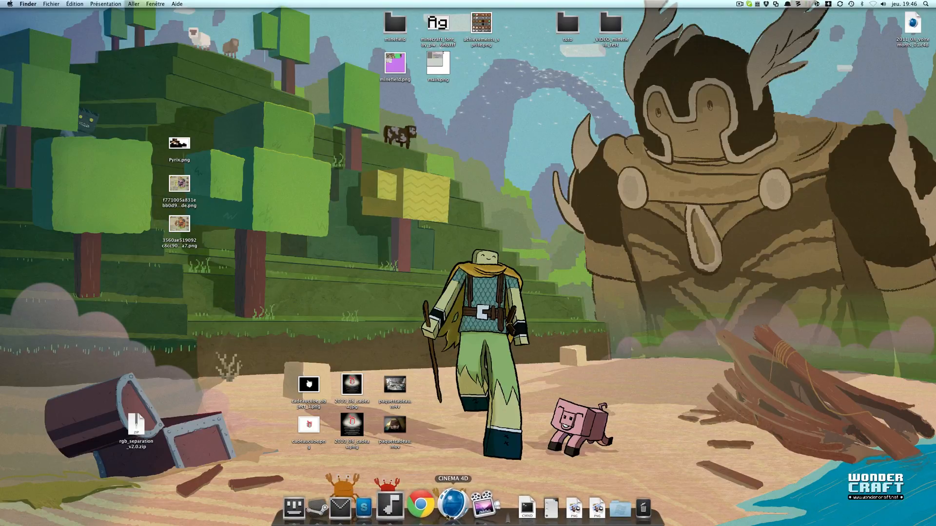
left_click(452, 505)
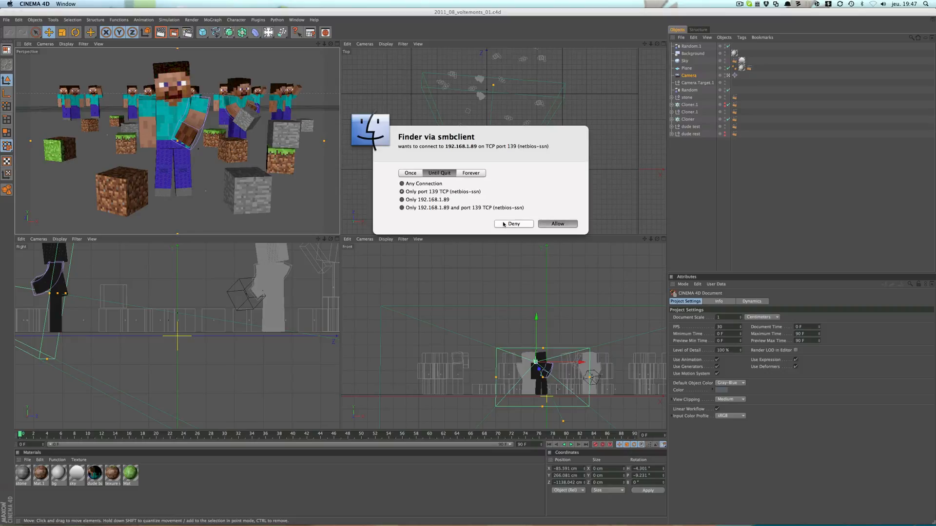
left_click(509, 223)
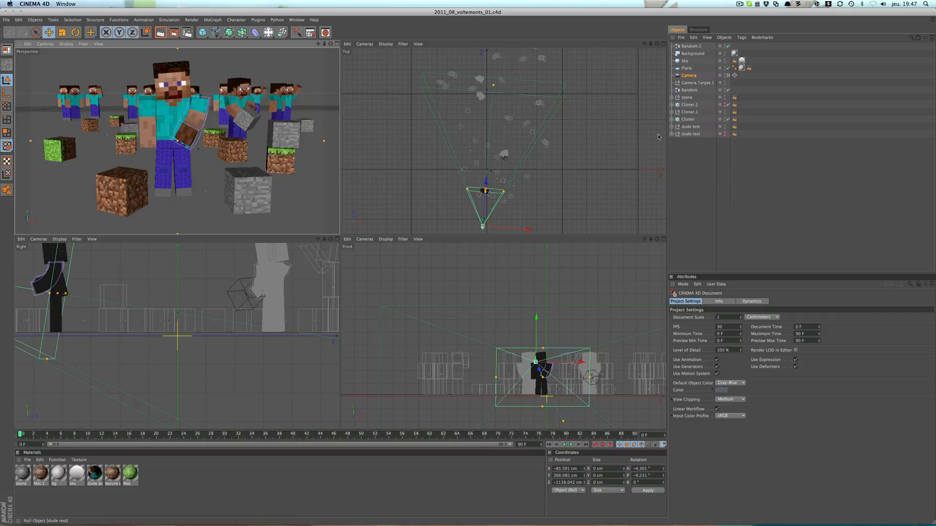
Copy the foreground character group "dude test" into a new project and move it along Z to about -32 cm.
left_click(168, 117)
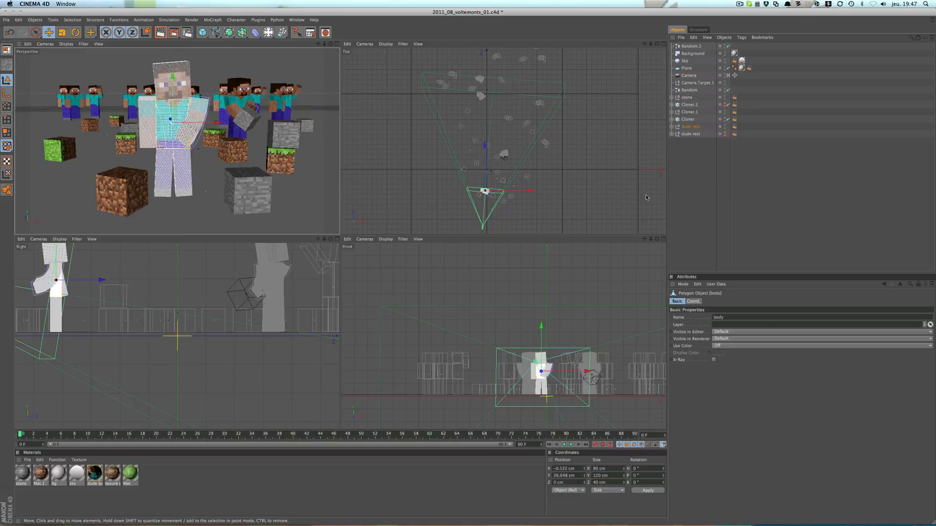
left_click(695, 126)
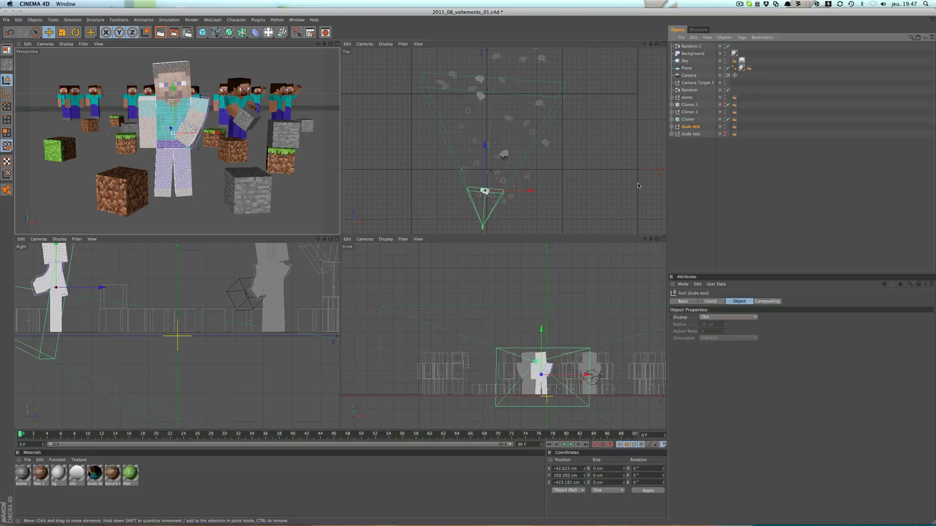
left_click(687, 171)
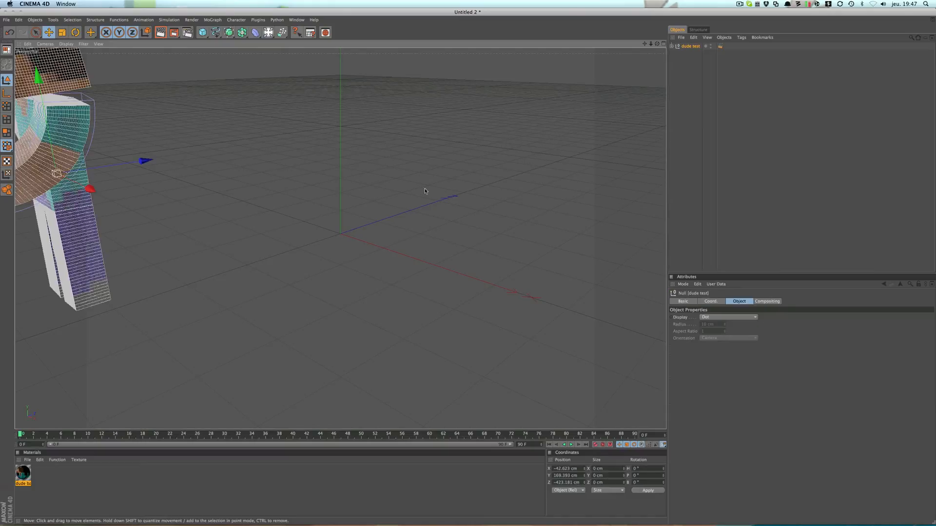
left_click_drag(151, 158, 375, 125)
Return to the 2011_08_voltemonts_01.c4d project and close it without saving its changes.
left_click(298, 20)
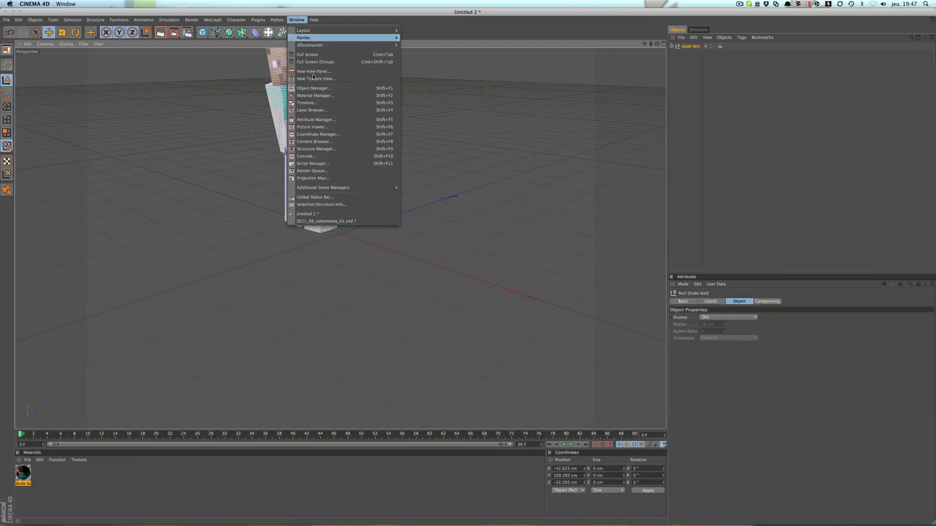
left_click(355, 226)
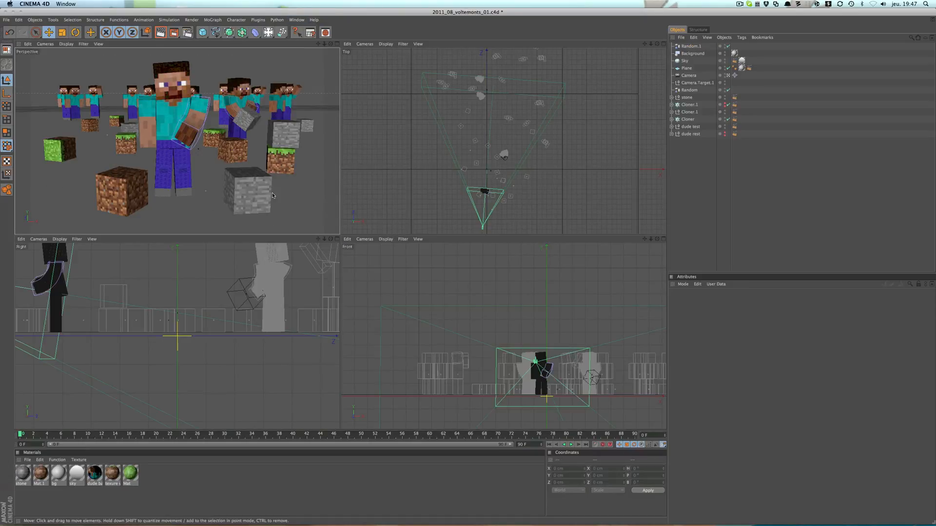
left_click(243, 200)
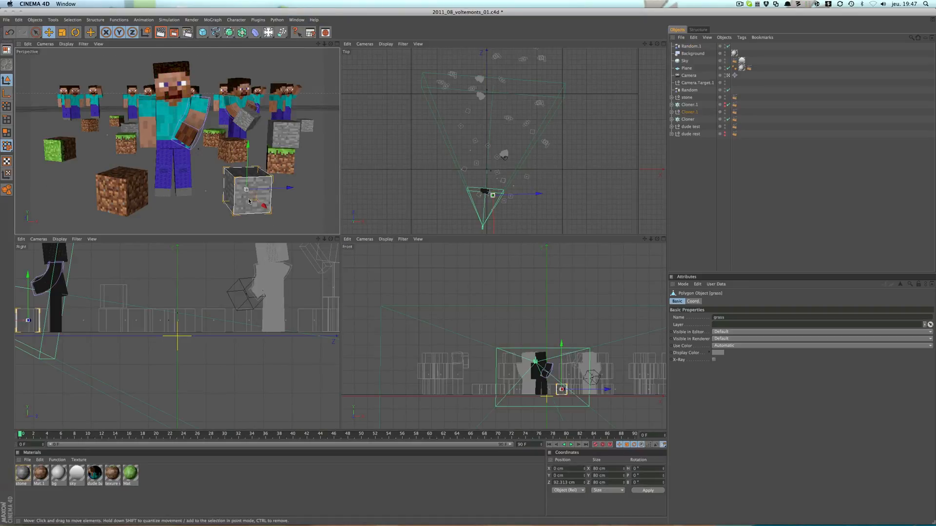
left_click(691, 185)
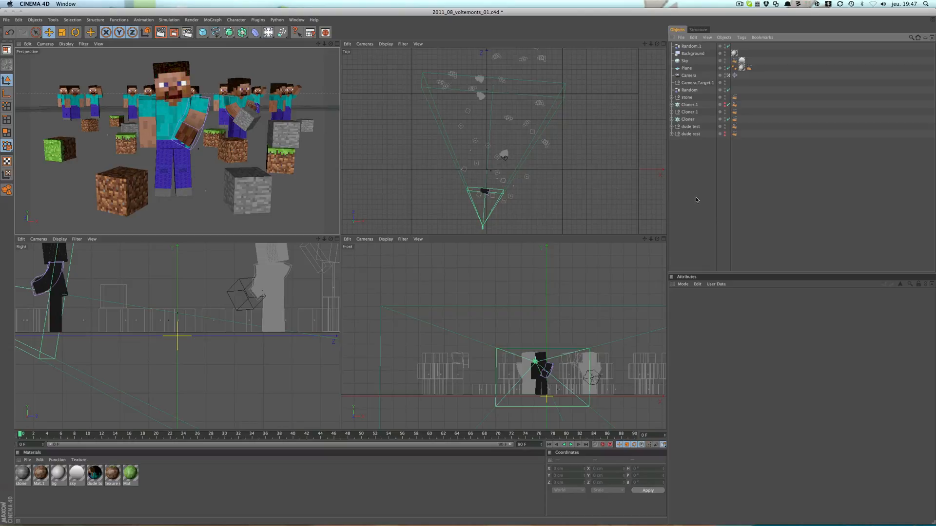
key("super+w")
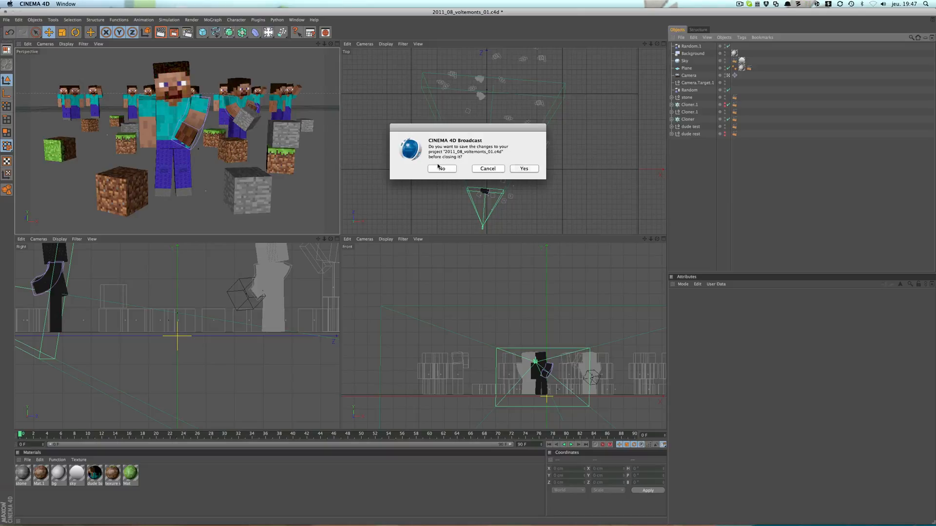
left_click(440, 168)
Save the new character project on the desktop as 2011_08_voltemonts_01.c4d, replacing the existing file.
key("super+s")
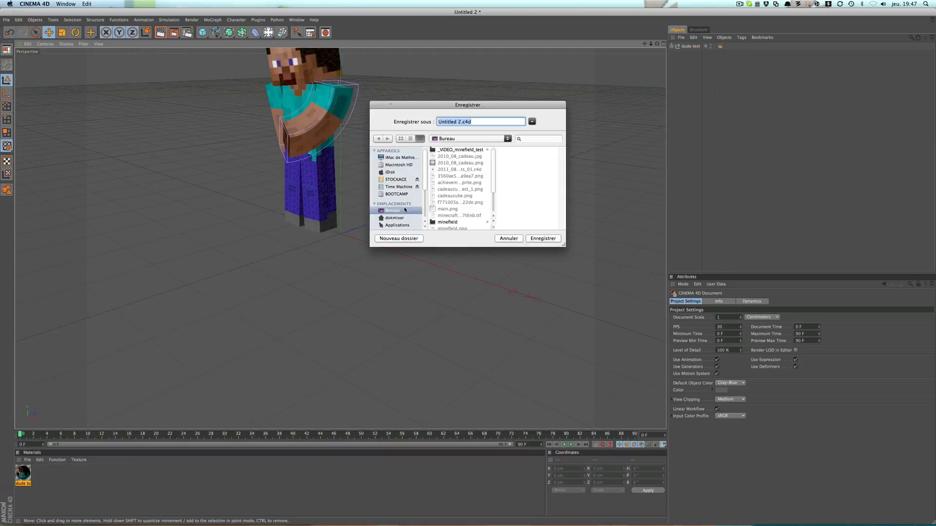
scroll(455, 151, "down", 5)
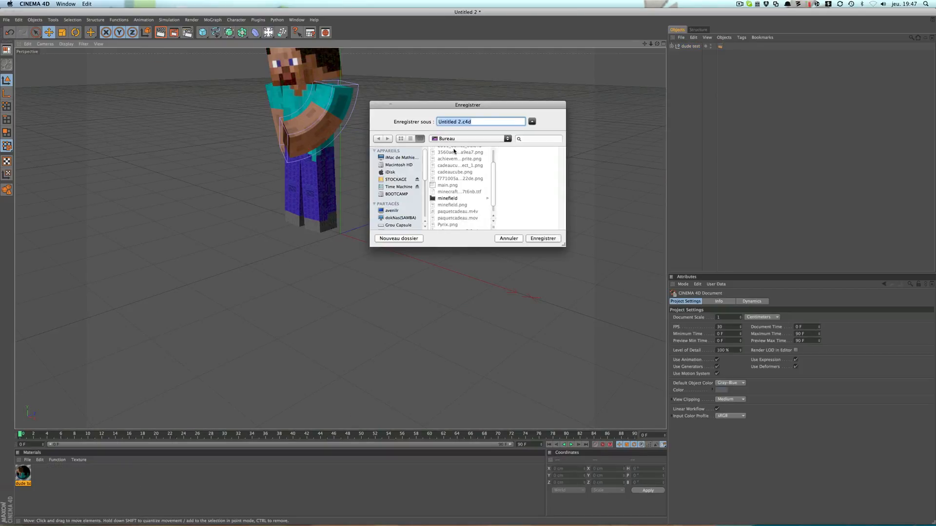
scroll(464, 189, "up", 5)
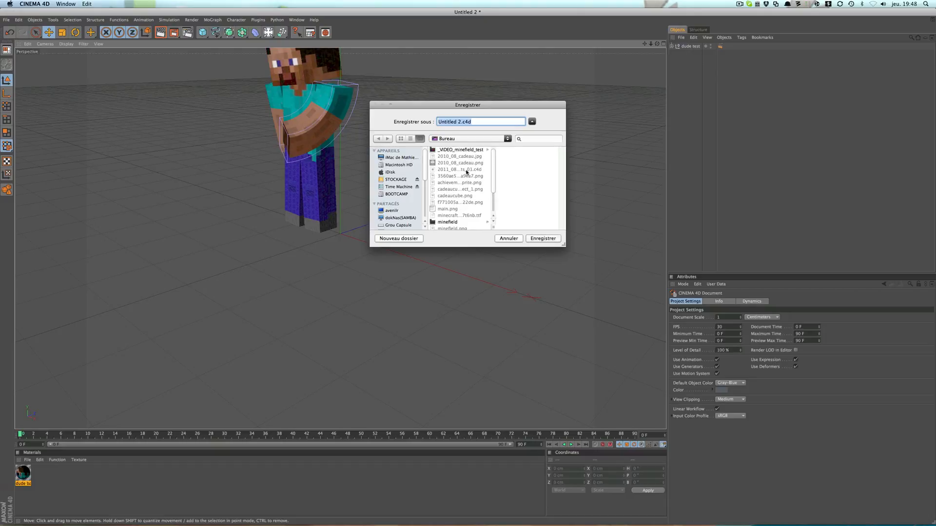
scroll(458, 154, "down", 3)
scroll(453, 199, "down", 1)
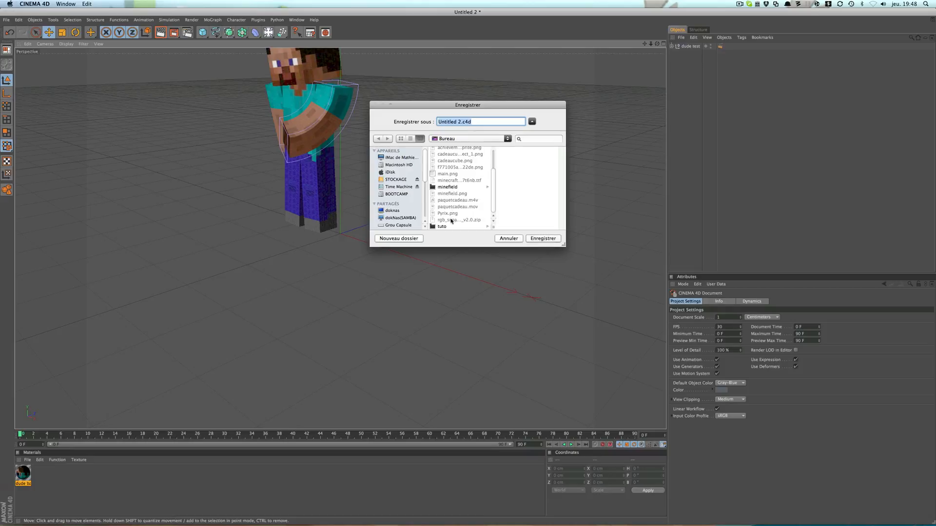
scroll(458, 216, "up", 4)
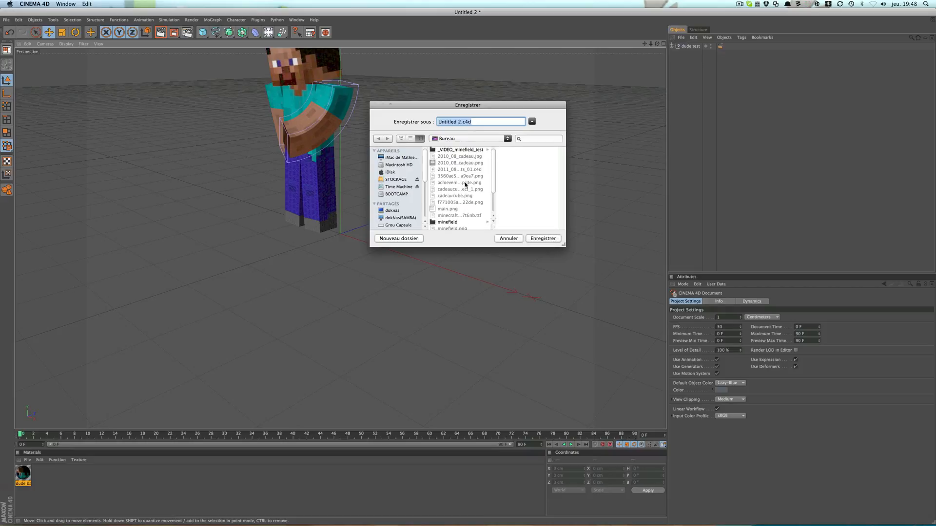
mouse_move(935, 525)
left_click(457, 170)
left_click(543, 238)
left_click(517, 171)
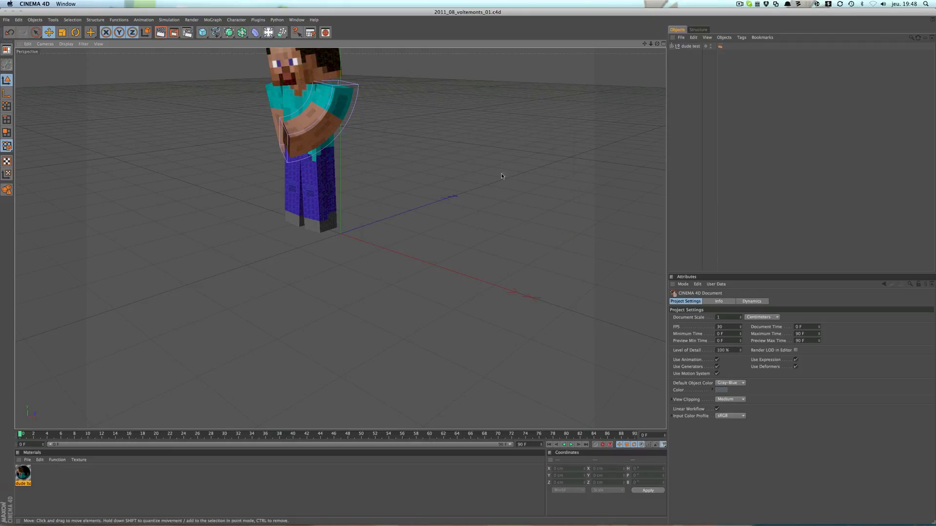
Open the tuto_texturing-simple.c4d scene from the tuto folder on the desktop.
scroll(482, 178, "down", 5)
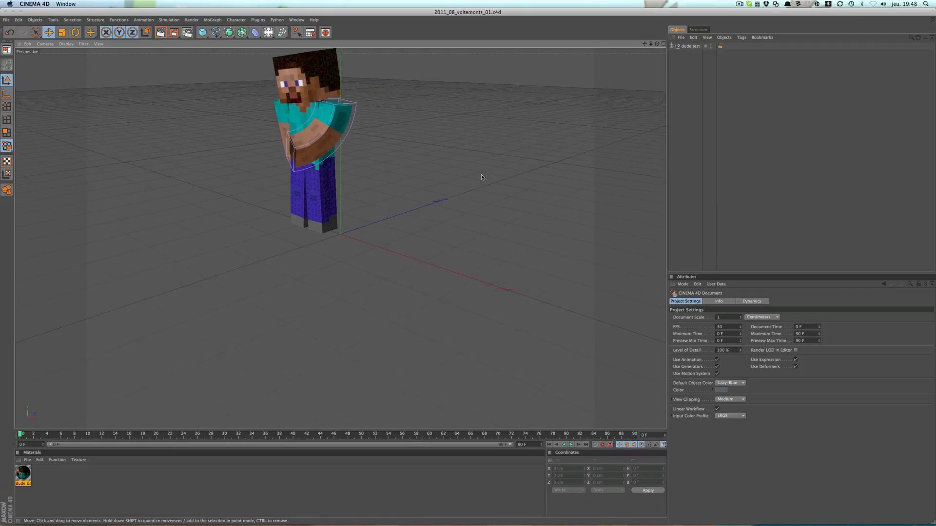
left_click_drag(481, 178, 497, 161, "alt")
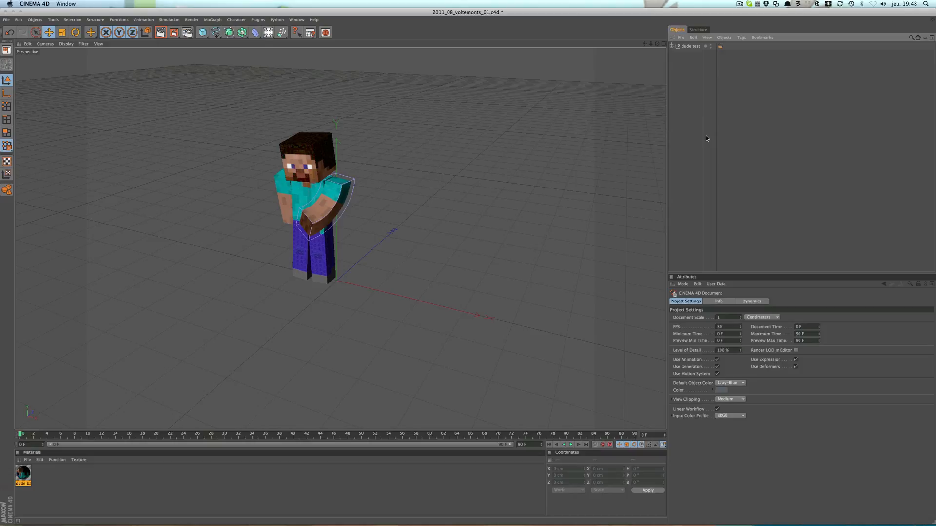
key("super+Tab")
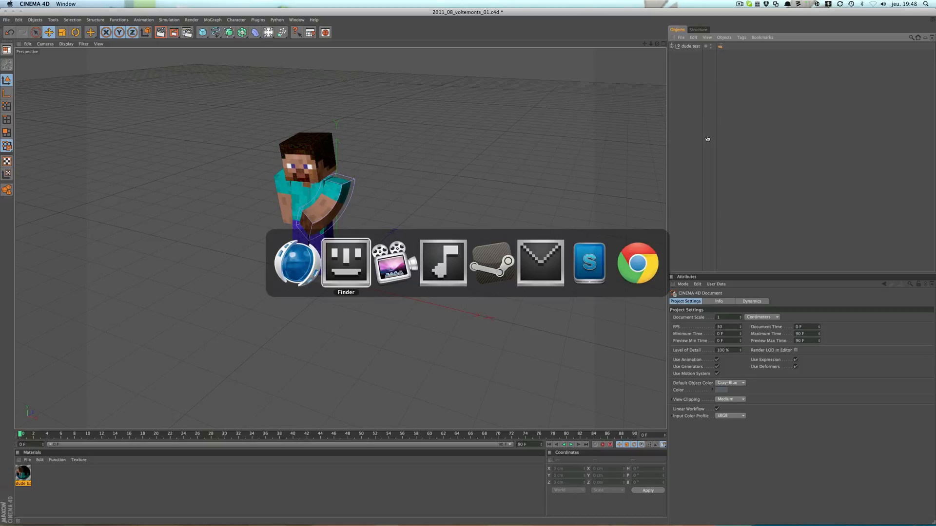
key("Escape")
mouse_move(362, 524)
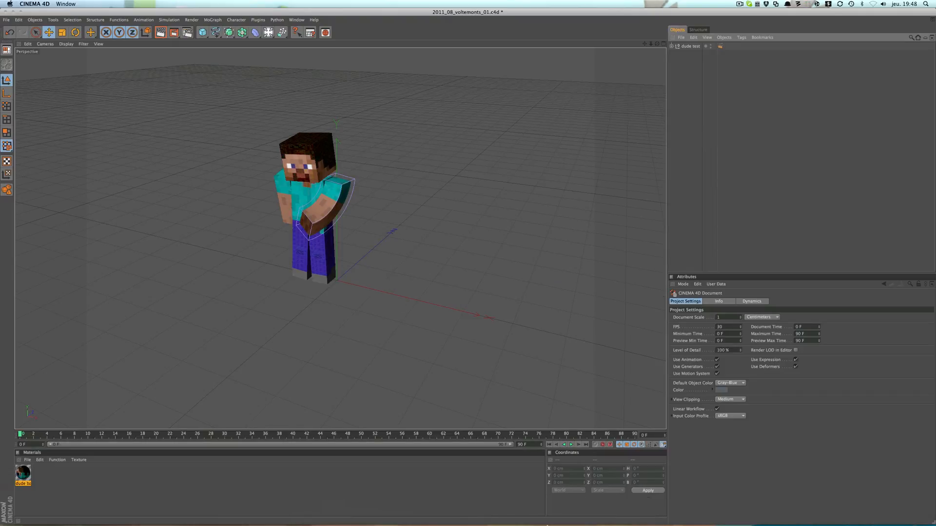
key("F11")
double_click(568, 24)
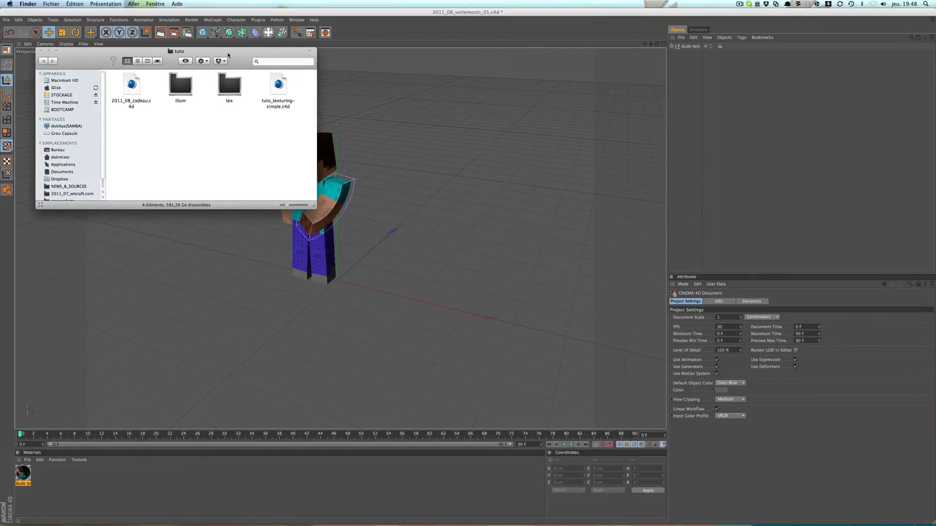
left_click_drag(227, 54, 515, 217)
double_click(566, 248)
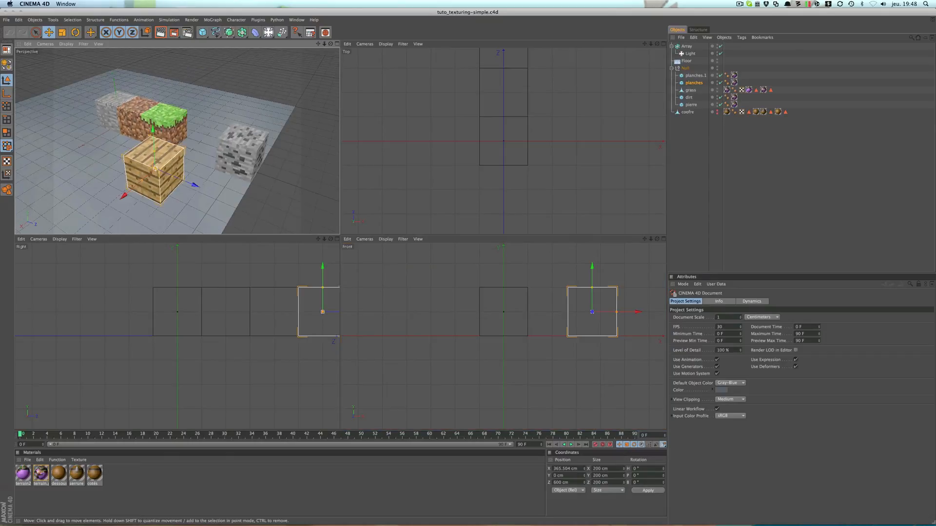
Copy the light Array and the Floor from the tuto_texturing-simple.c4d scene into the character project.
left_click(687, 47)
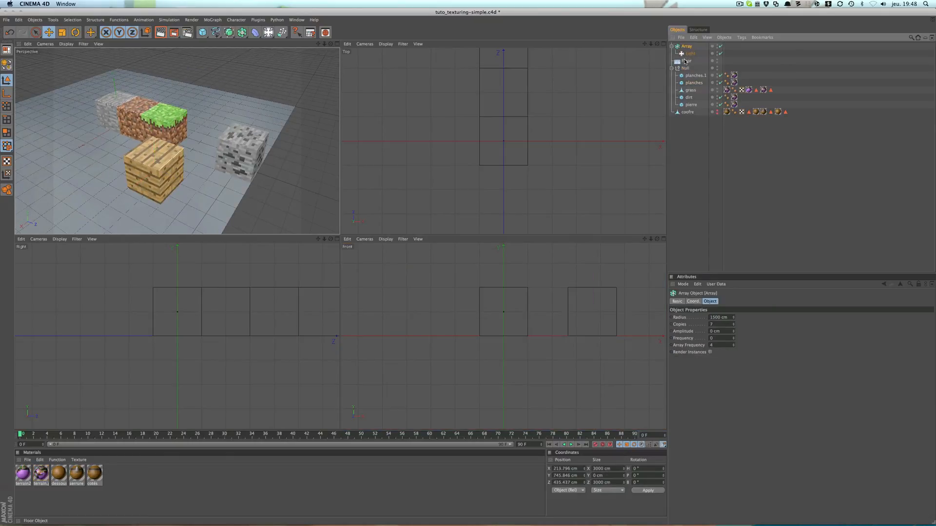
left_click(685, 61, "shift")
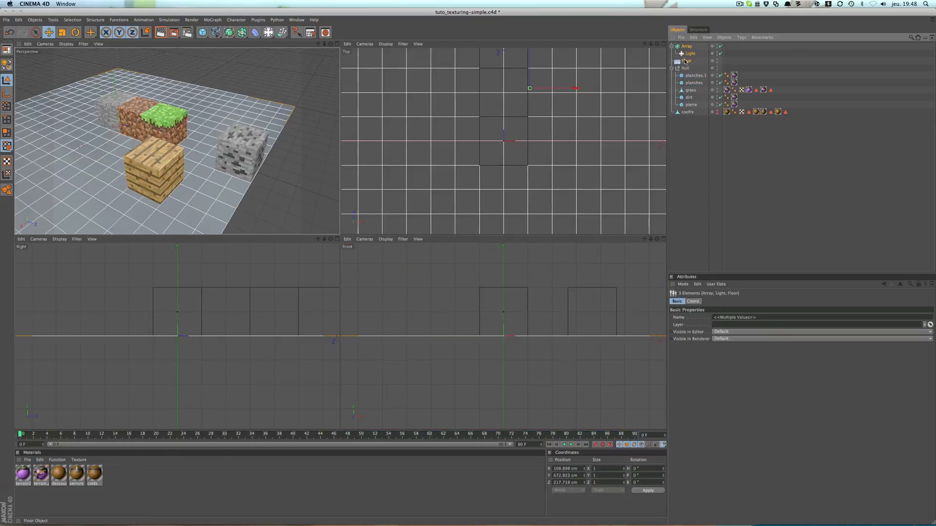
left_click(710, 136)
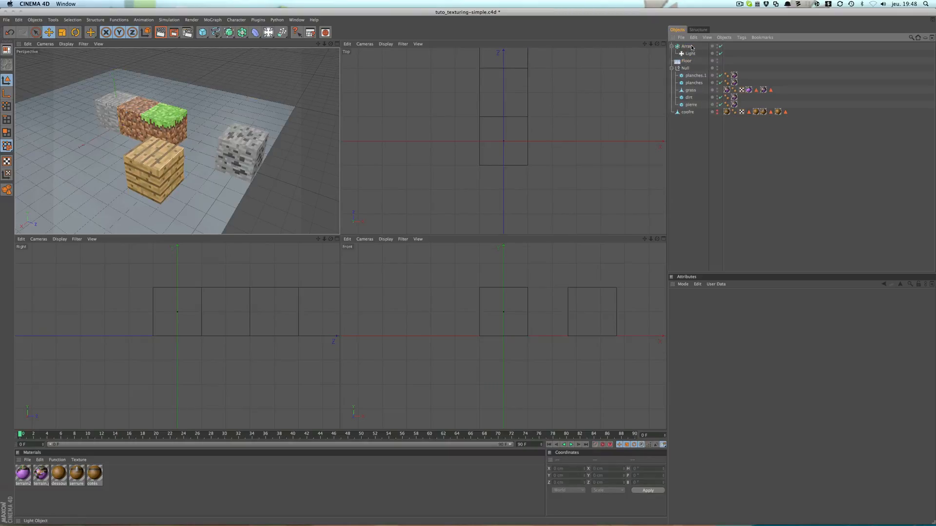
left_click(293, 21)
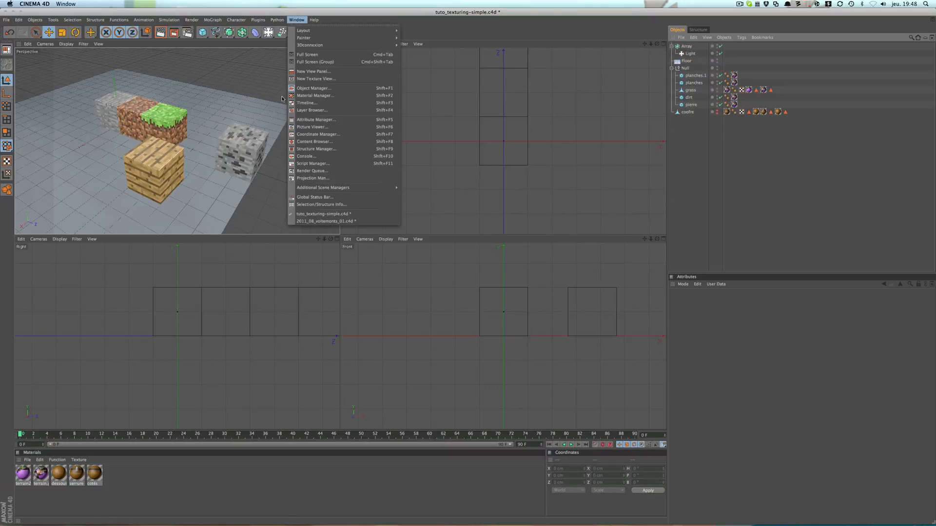
left_click(322, 214)
key("ctrl+v")
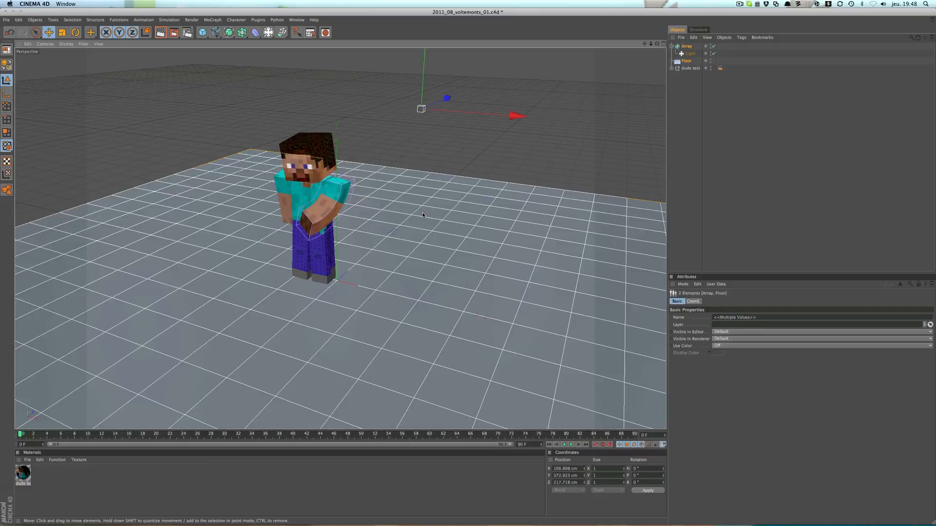
Render the perspective view of the character on the floor as a test, continuing without the missing char.png texture.
left_click(532, 150)
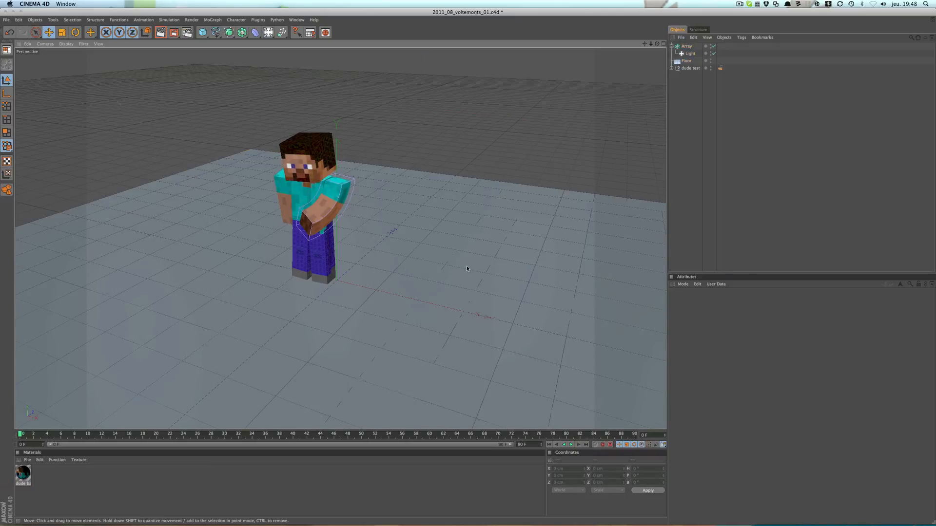
left_click_drag(466, 268, 369, 267, "alt")
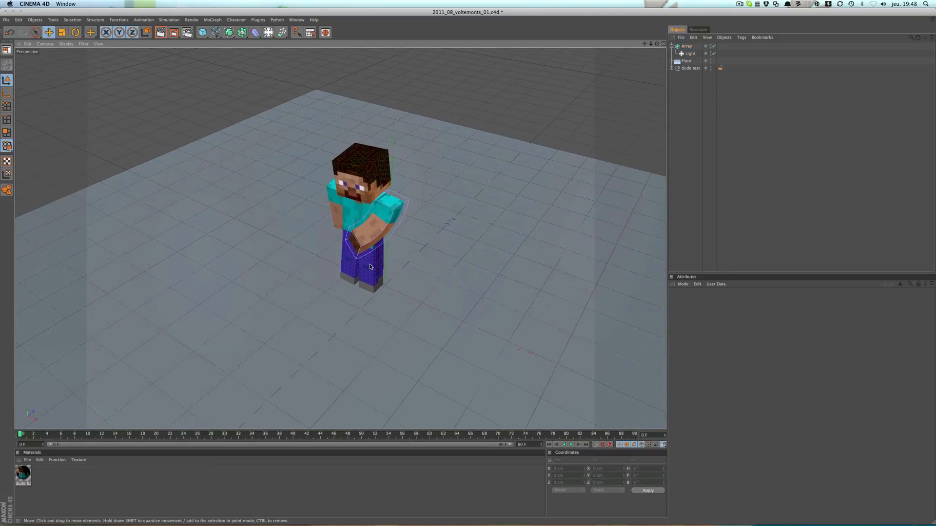
key("super+r")
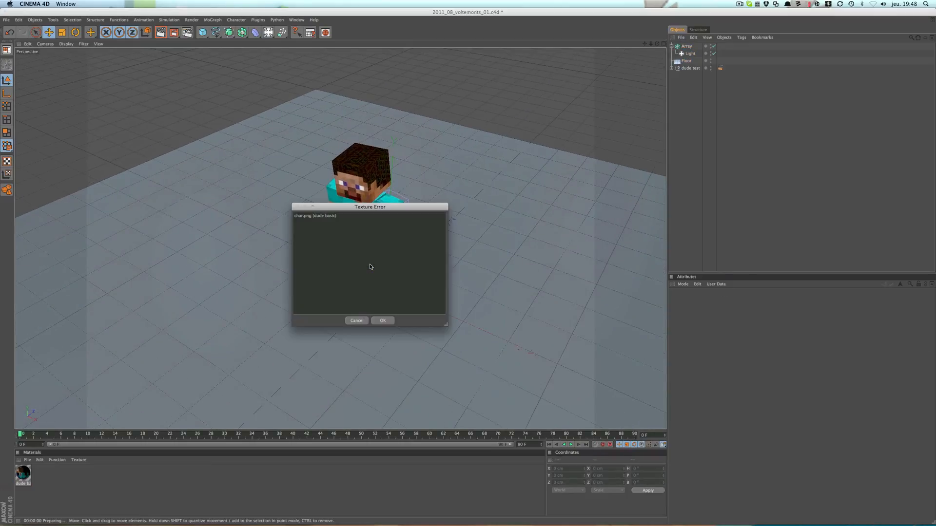
left_click(377, 318)
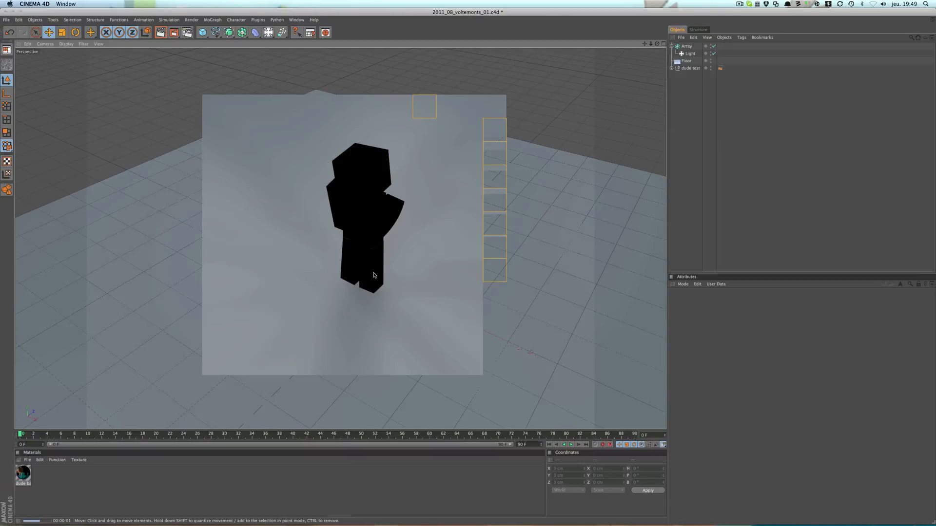
left_click_drag(419, 239, 424, 239, "alt")
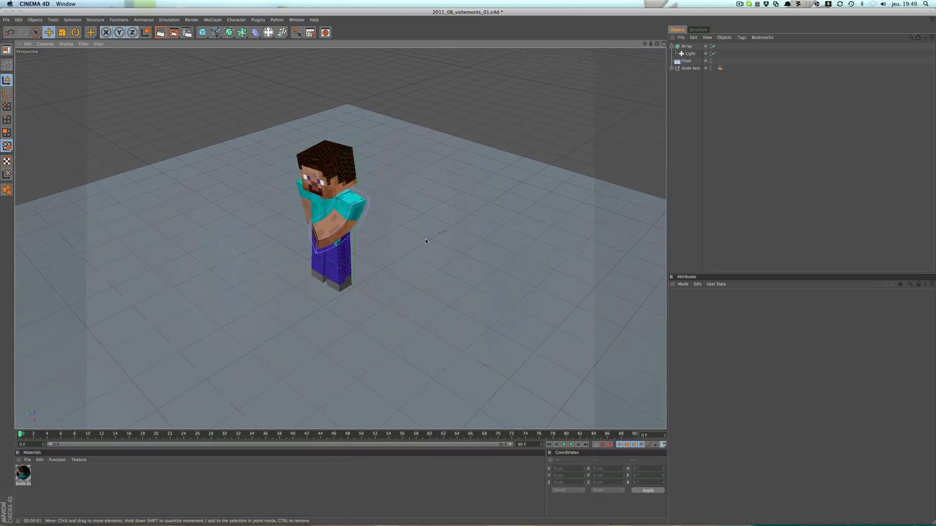
Save the character project, switch to Finder and move the tuto folder window away from the other folder windows.
key("super+Tab")
key("super+s")
key("super+Tab")
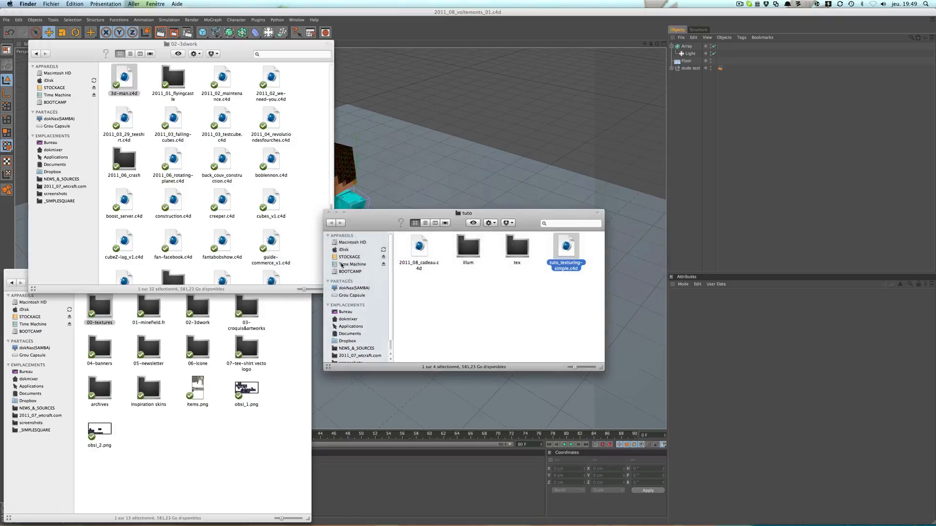
left_click(515, 278)
left_click_drag(518, 216, 654, 296)
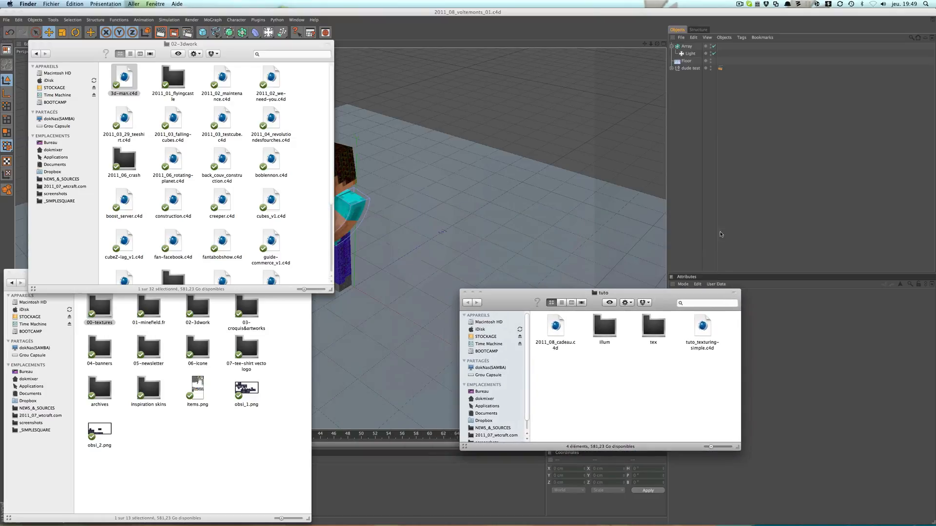
Return to CINEMA 4D and open the dude basic material in the Material Editor to view its Color texture.
left_click(721, 234)
left_click_drag(370, 202, 372, 229, "alt")
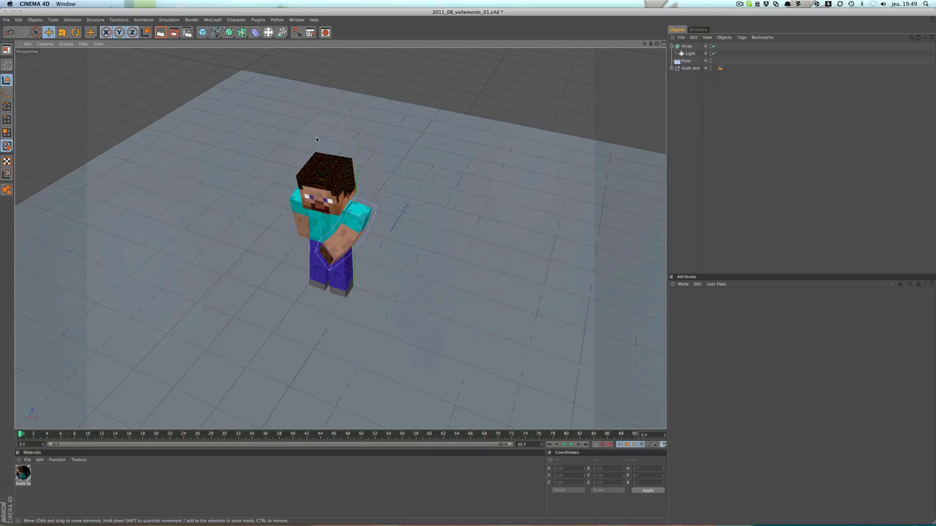
left_click(45, 511)
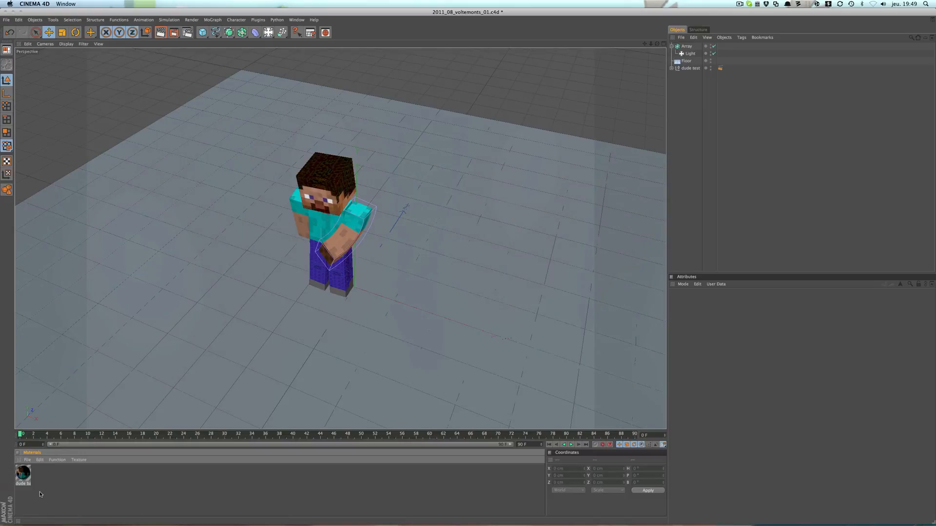
double_click(23, 473)
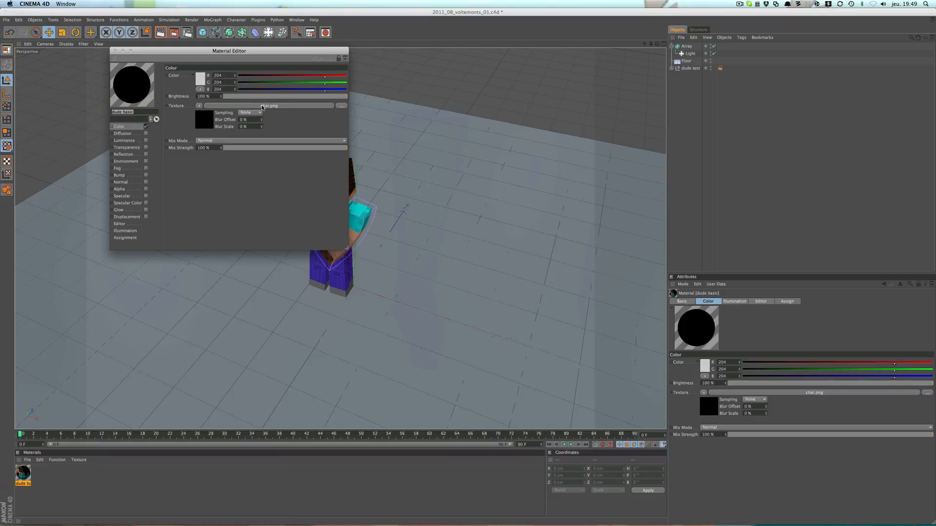
Switch to Finder, move the 02-3dwork window out of the way and close the 01-src-gfx window.
key("super+Tab")
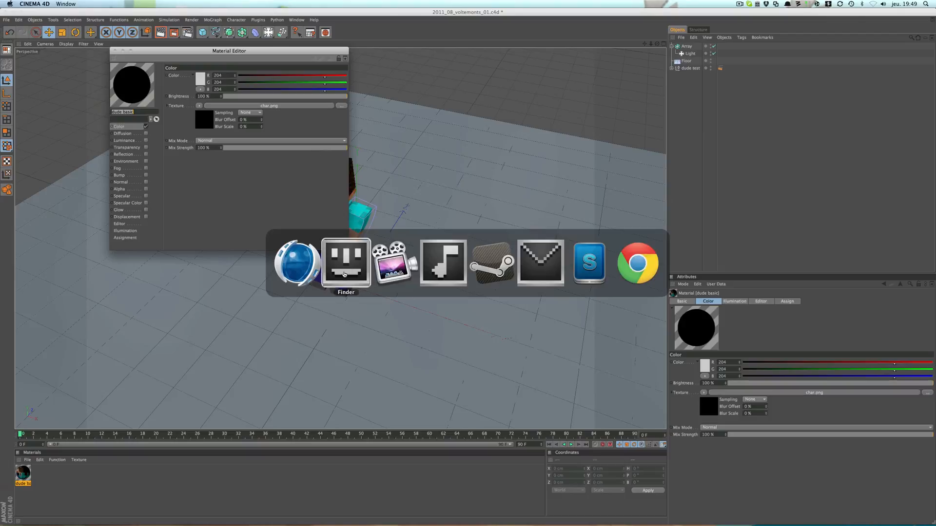
left_click(274, 336)
left_click(299, 253)
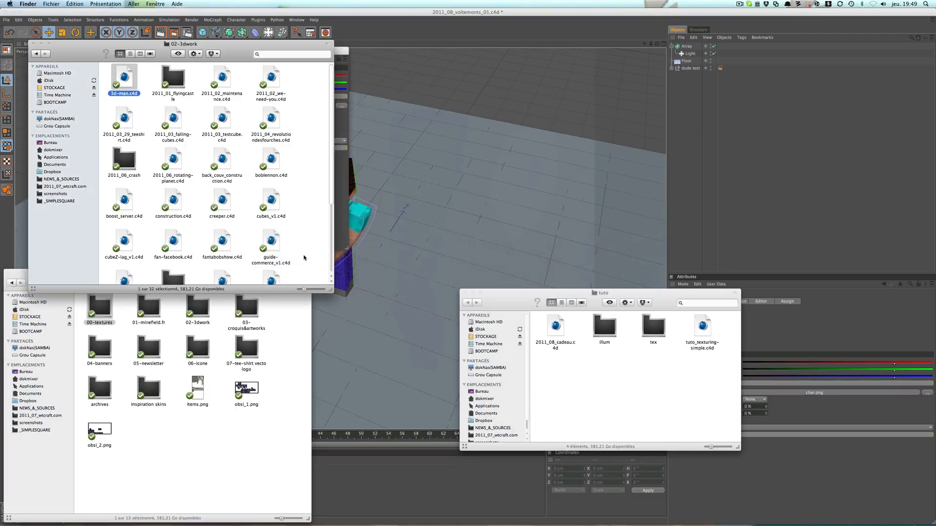
key("ctrl+alt+shift+Left")
left_click(297, 305)
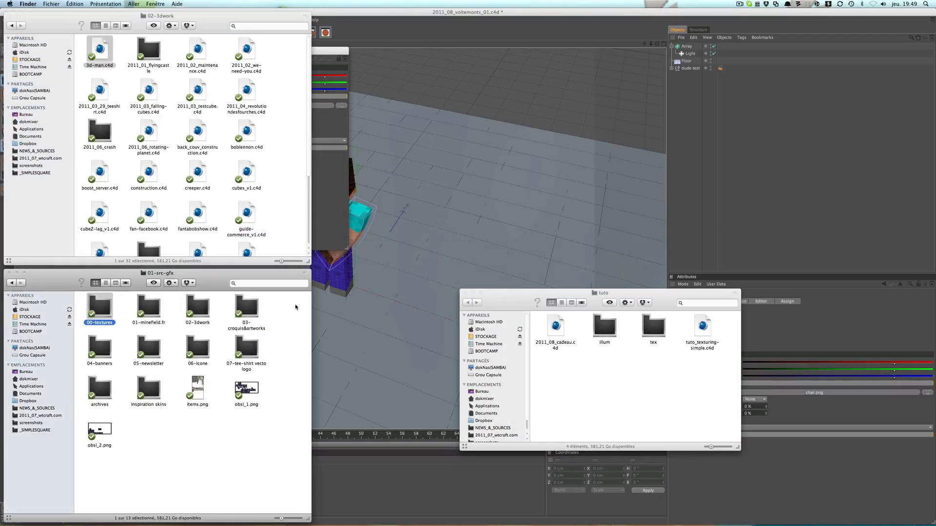
left_click(261, 448)
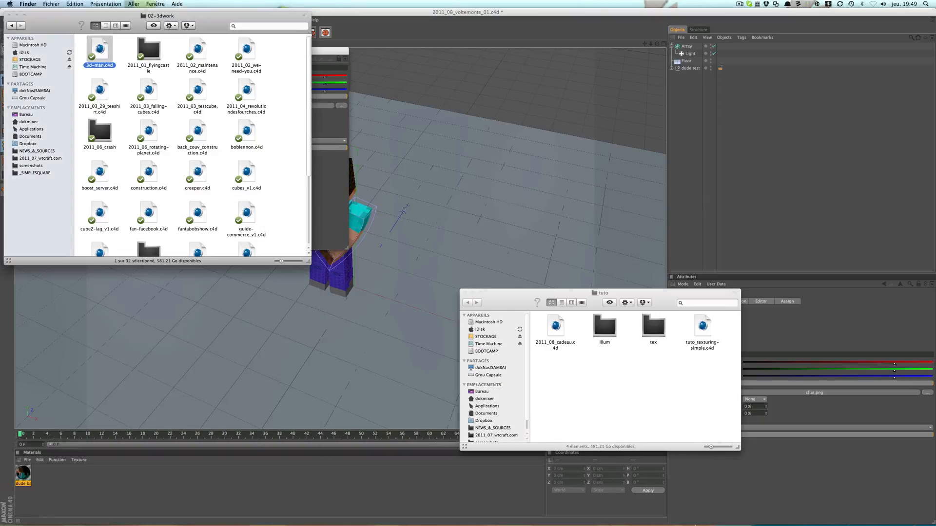
Preview the Pyrix.png skin on the desktop and place the file below the tuto folder.
key("F11")
left_click_drag(186, 139, 530, 140)
key("space")
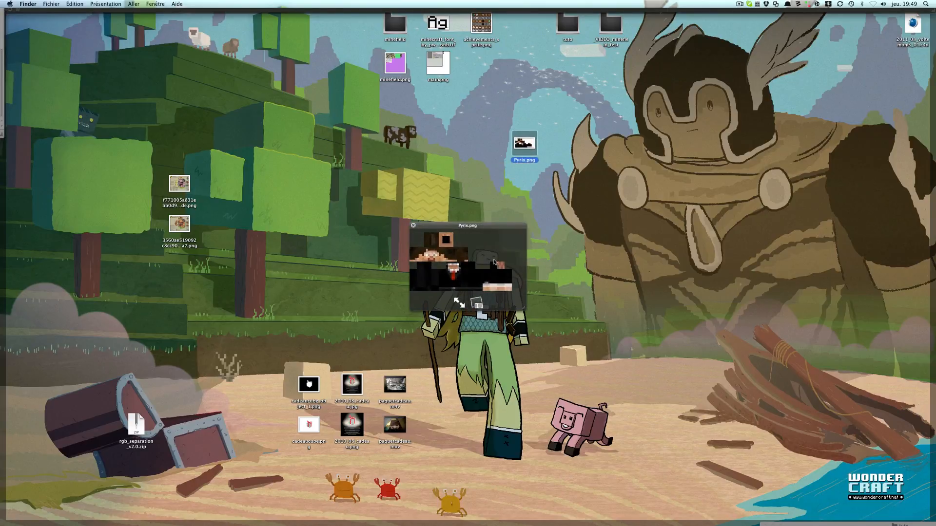
key("space")
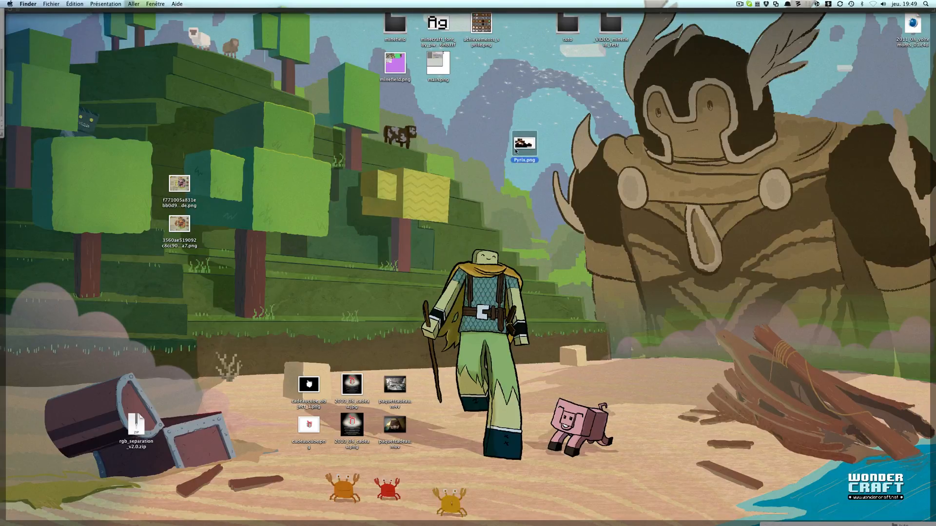
left_click_drag(518, 149, 556, 73)
left_click(603, 76)
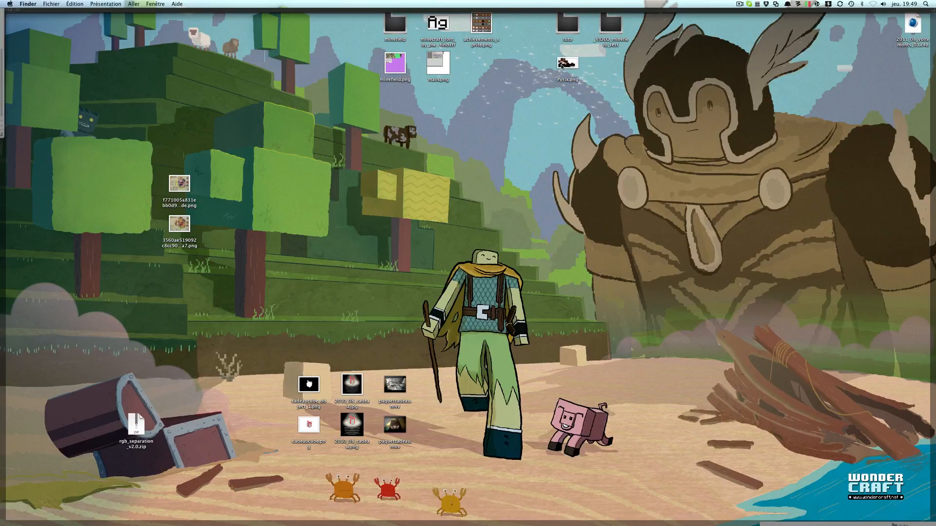
Switch to Chrome and try to load minecraft.net/skins/Pyrix.png in a new tab.
key("super+Tab")
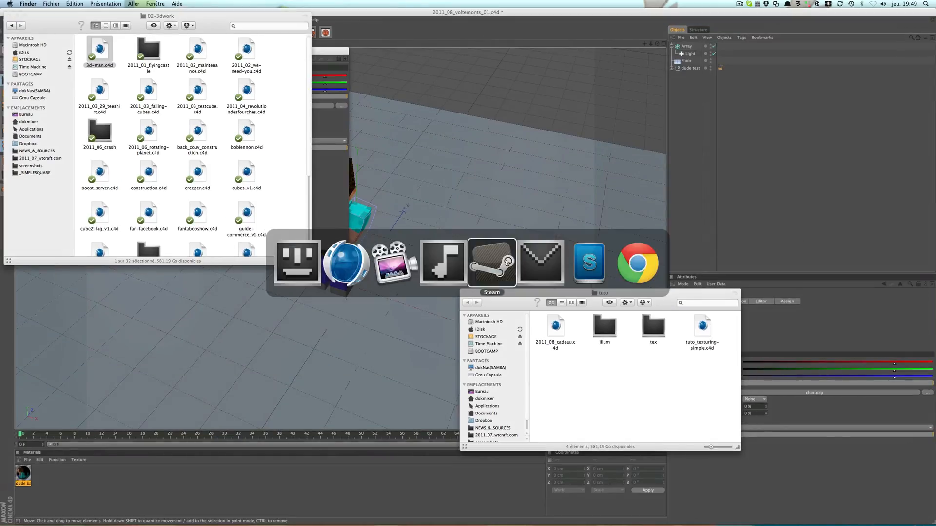
key("super+t")
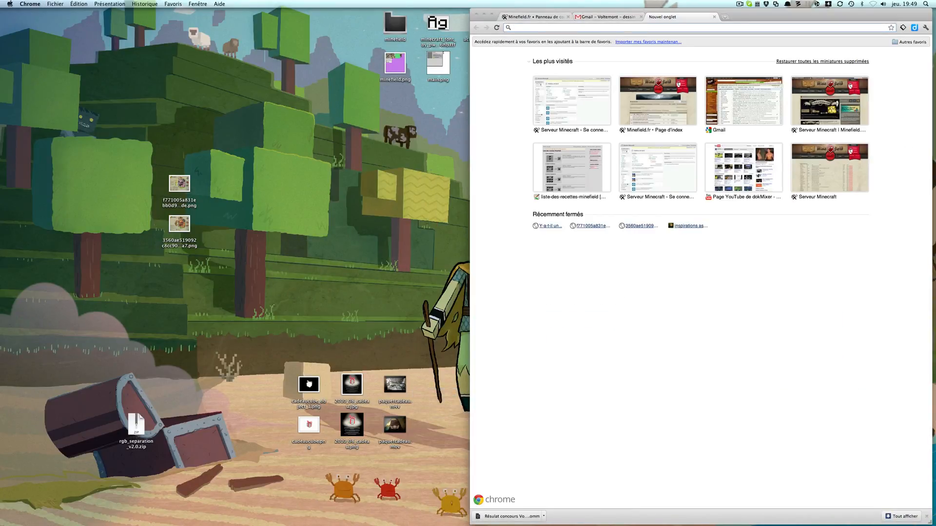
type("minecraft.net")
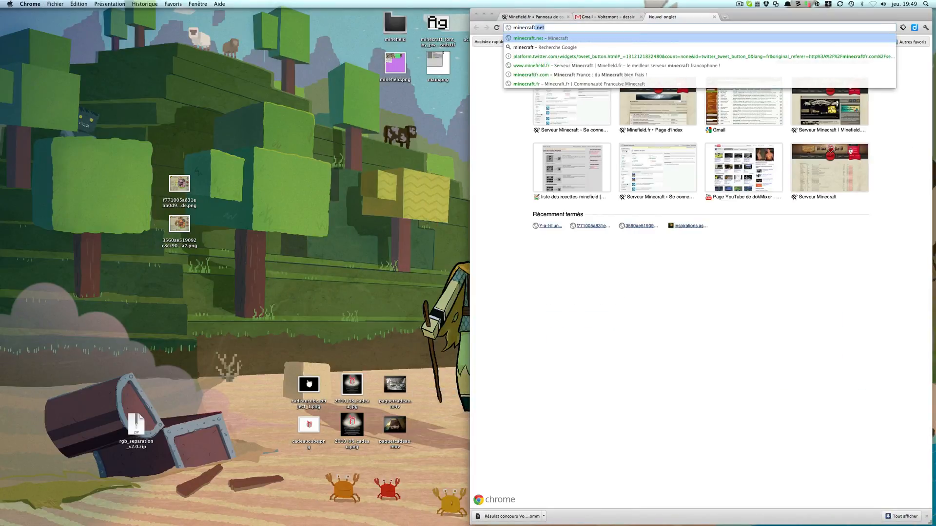
type("/s")
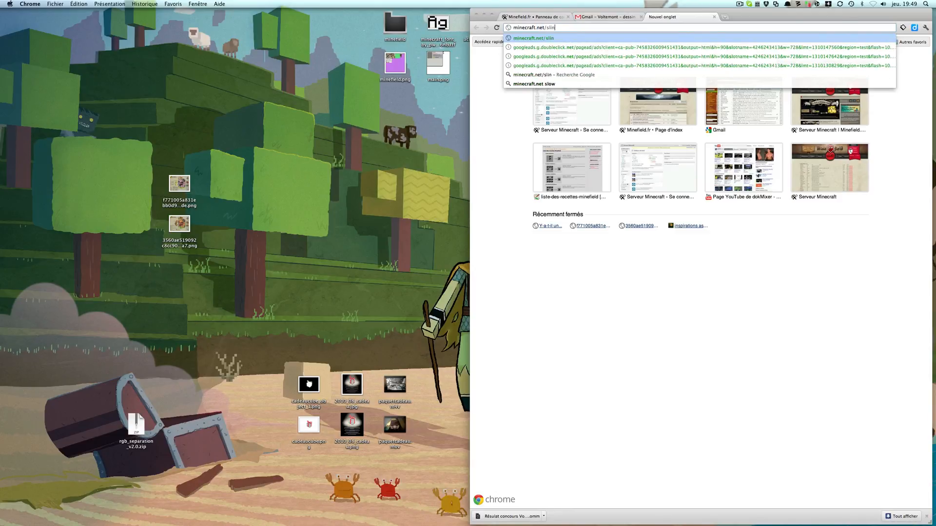
type("kins/")
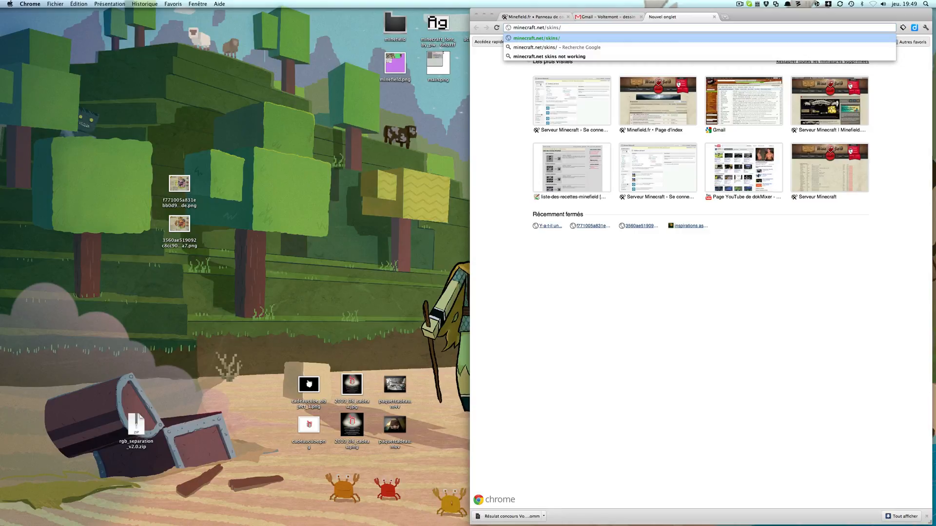
type("Pyrix.pn")
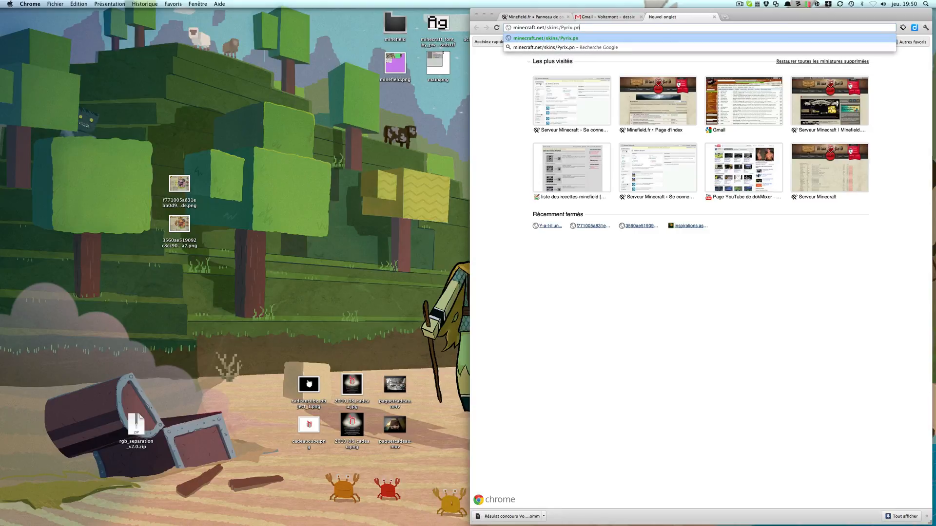
type("g")
key("super+a")
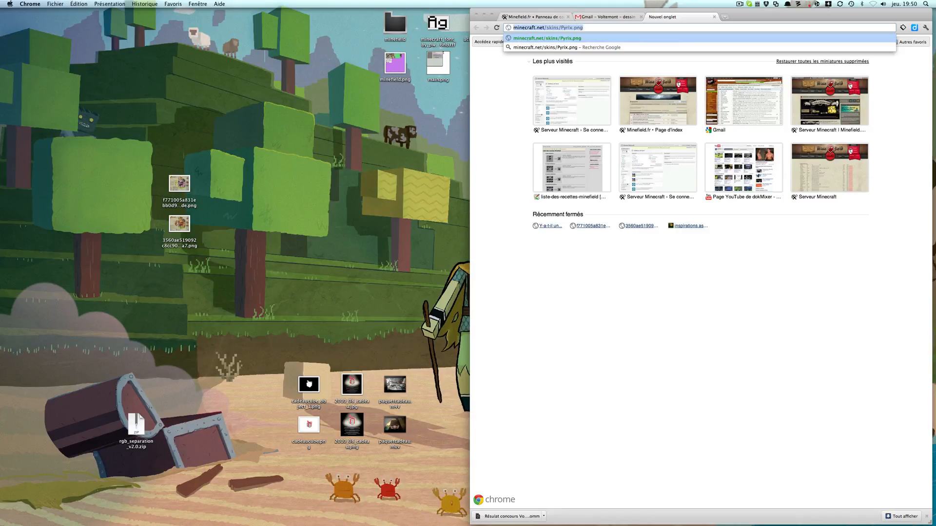
key("Return")
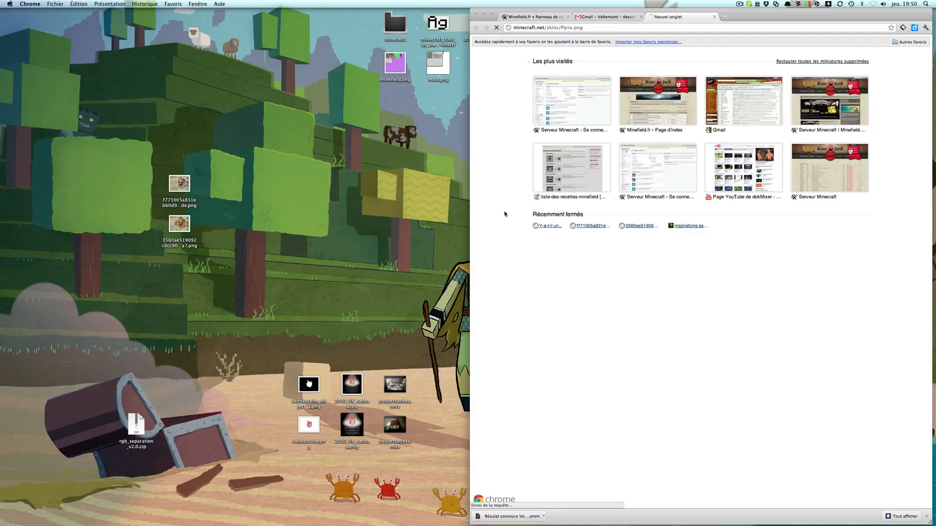
left_click(536, 17)
left_click(678, 16)
left_click(591, 27)
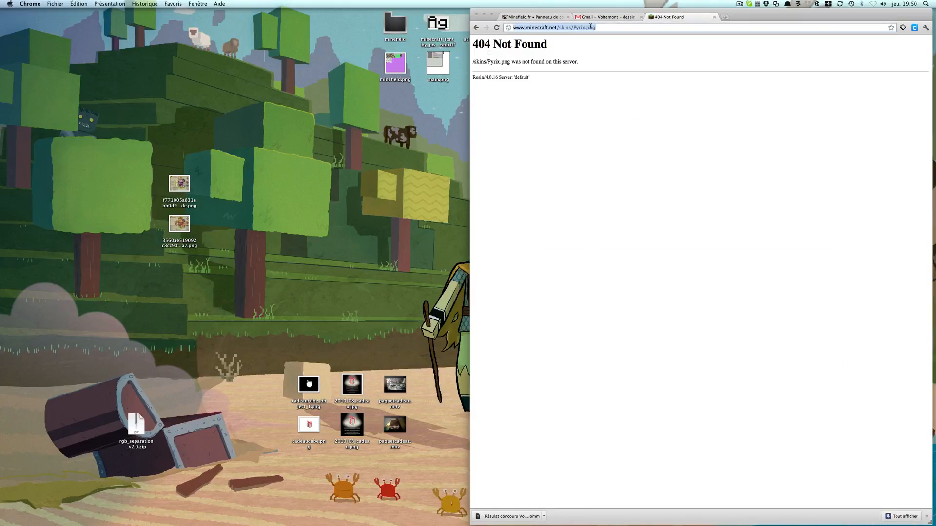
left_click(569, 28)
middle_click(590, 17)
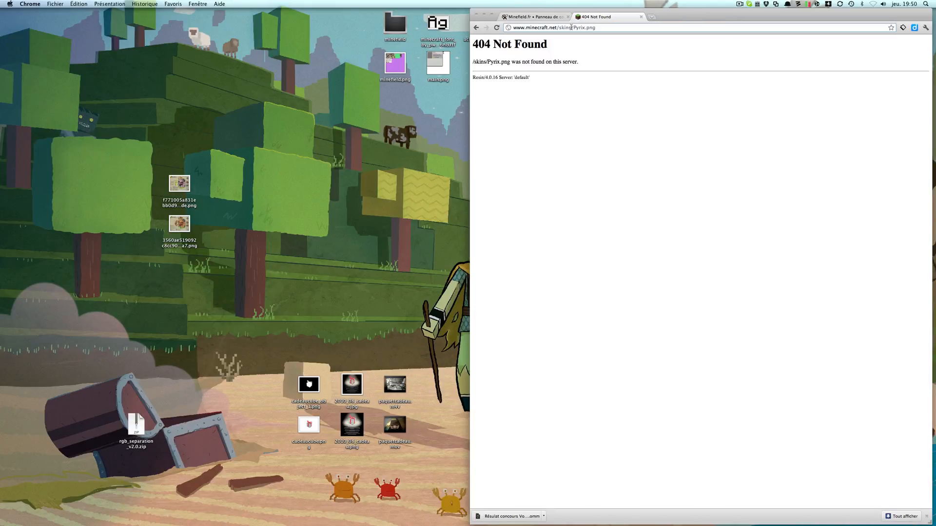
key("BackSpace")
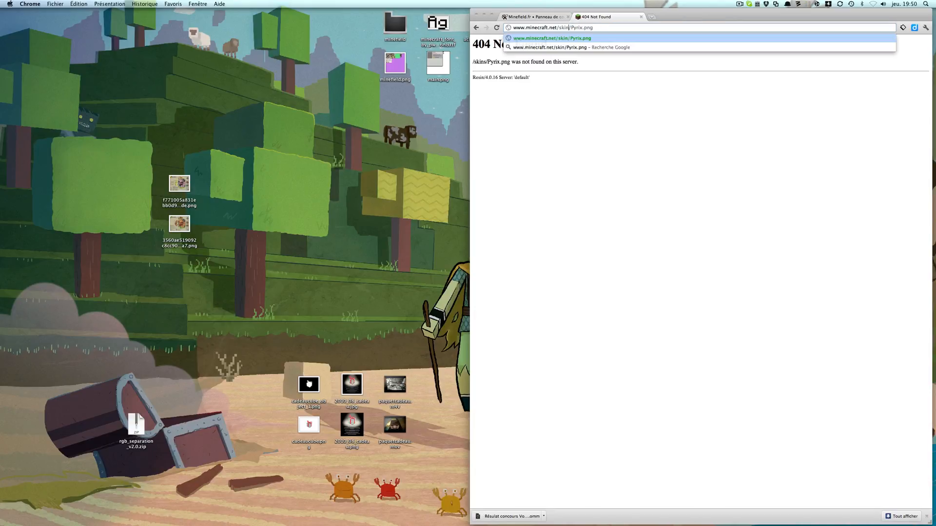
key("Return")
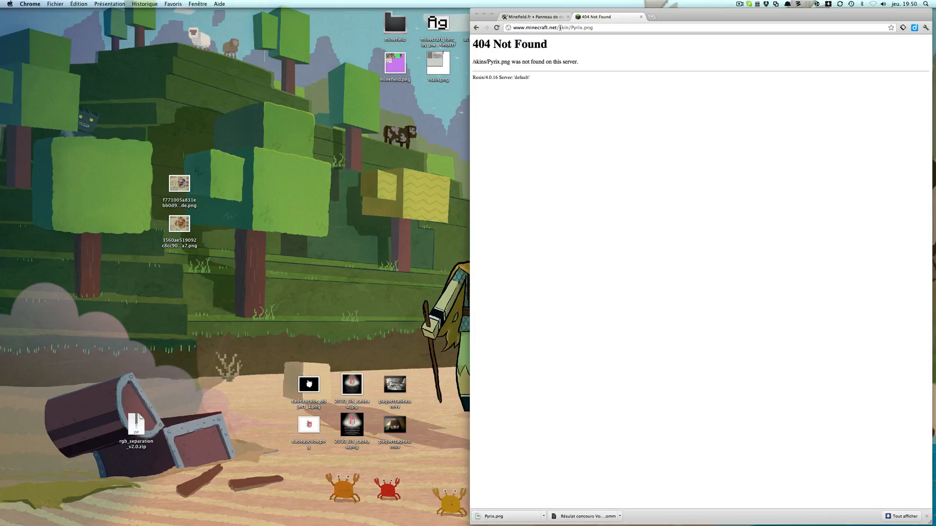
left_click_drag(573, 29, 594, 28)
left_click(614, 28)
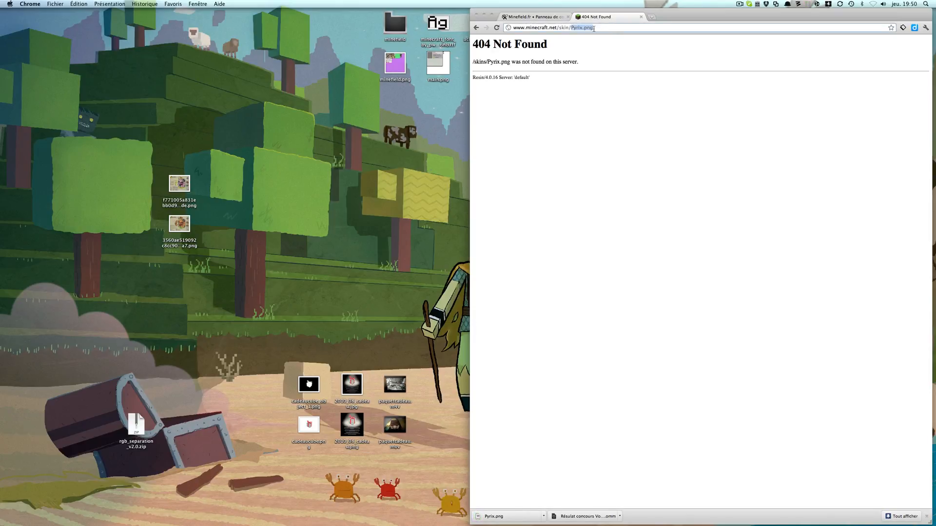
left_click(587, 110)
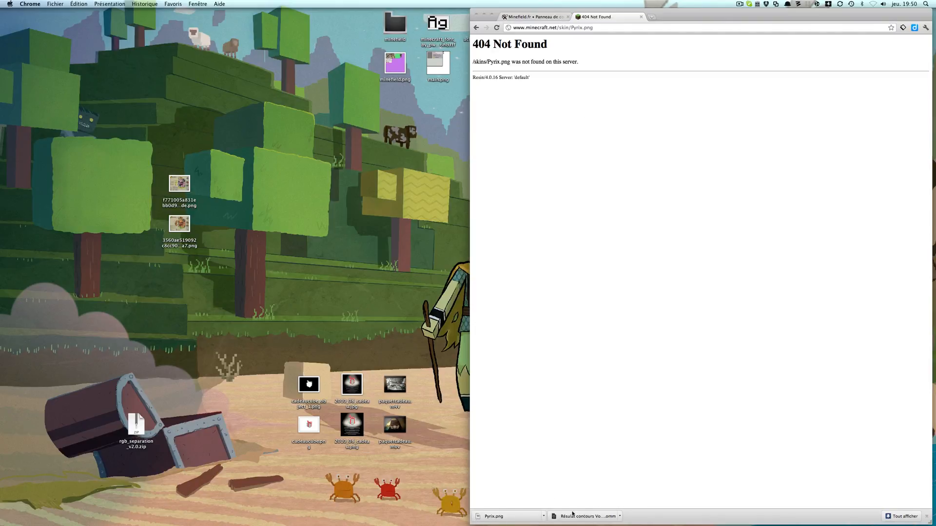
Reveal the downloaded Pyrix.png in Finder and try to copy it to the desktop, declining to replace the existing file.
left_click(543, 517)
left_click(568, 507)
left_click(238, 141)
left_click_drag(224, 119, 582, 123)
key("F11")
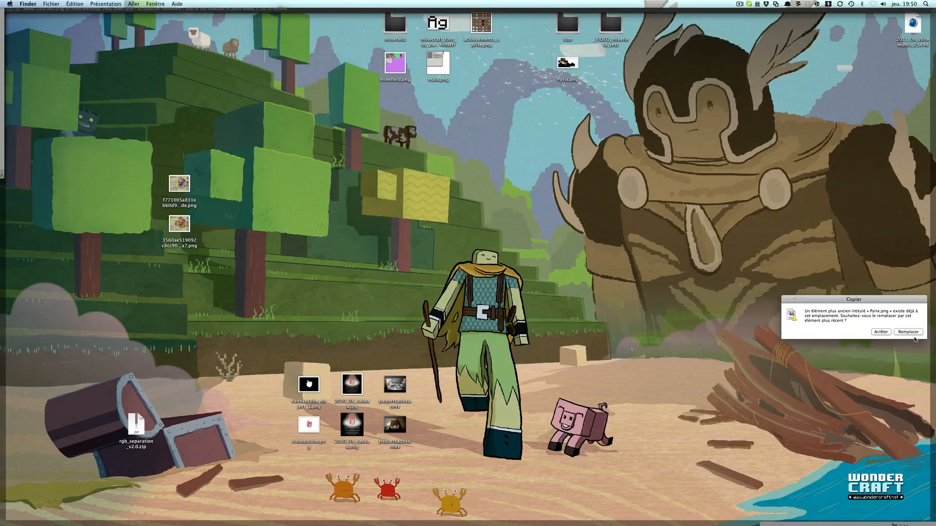
left_click(884, 332)
Rename the existing Pyrix.png on the desktop as Pyrix_old.png.
left_click(563, 64)
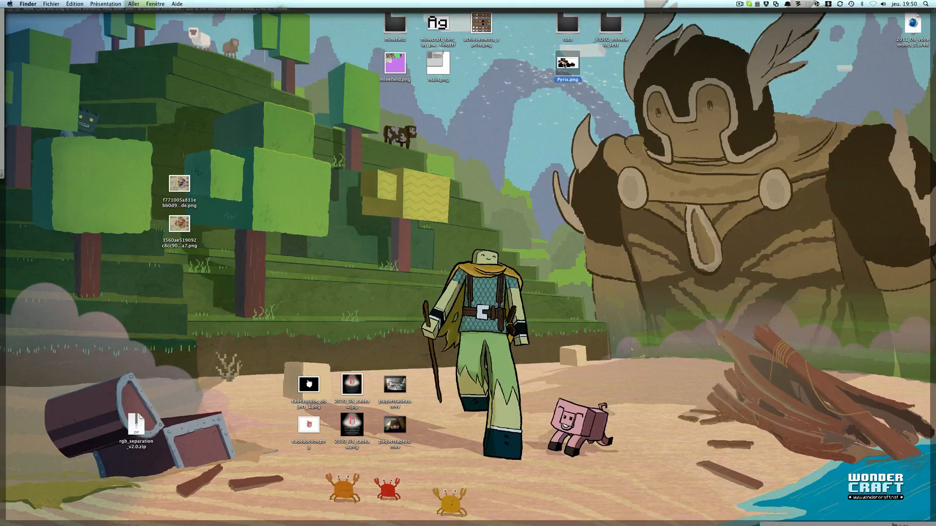
key("Return")
type("_old")
key("Return")
key("F11")
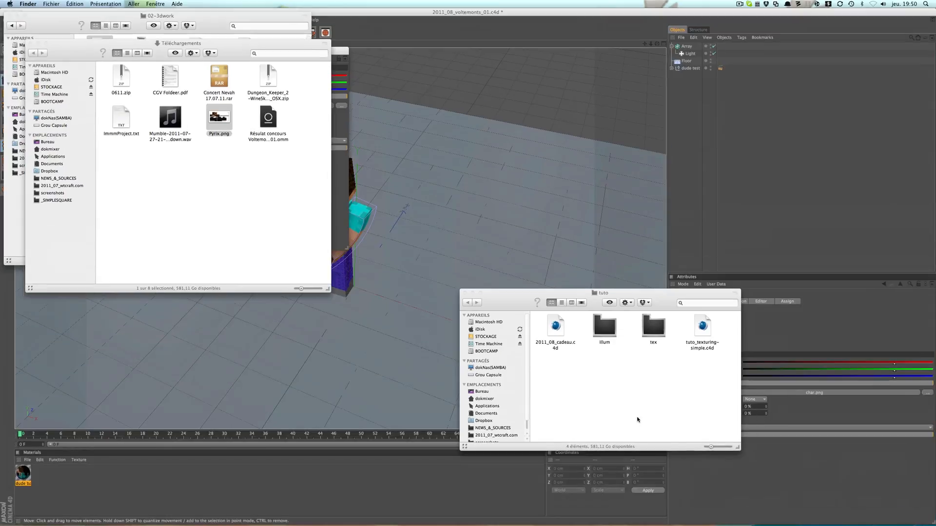
Copy the downloaded Pyrix.png onto the desktop beside Pyrix_old.png and preview the skin.
key("F11")
left_click_drag(227, 125, 609, 88)
left_click(610, 69)
key("space")
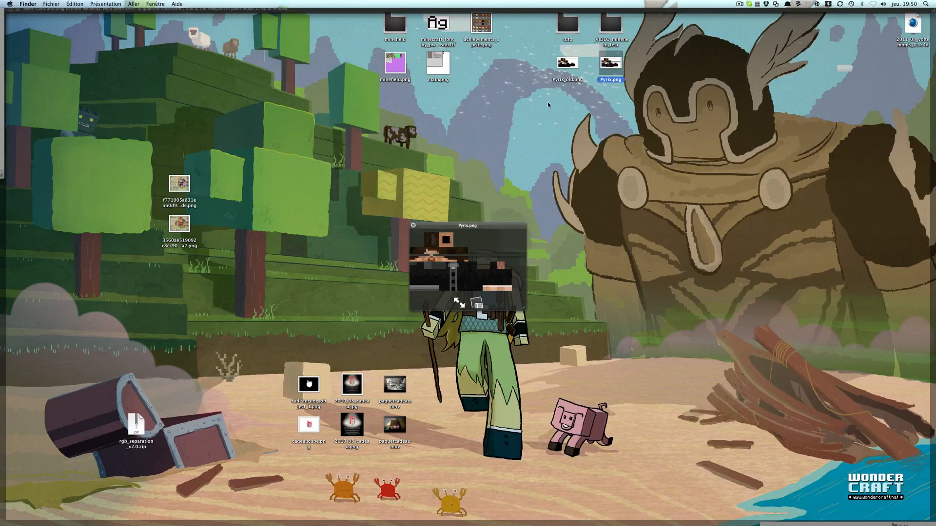
Close the skin preview, move Pyrix.png and Pyrix_old.png from the desktop into the tuto folder and open that folder.
mouse_move(481, 226)
left_mouse_down()
mouse_move(490, 190)
mouse_move(494, 228)
left_mouse_up()
key("space")
left_click(568, 270)
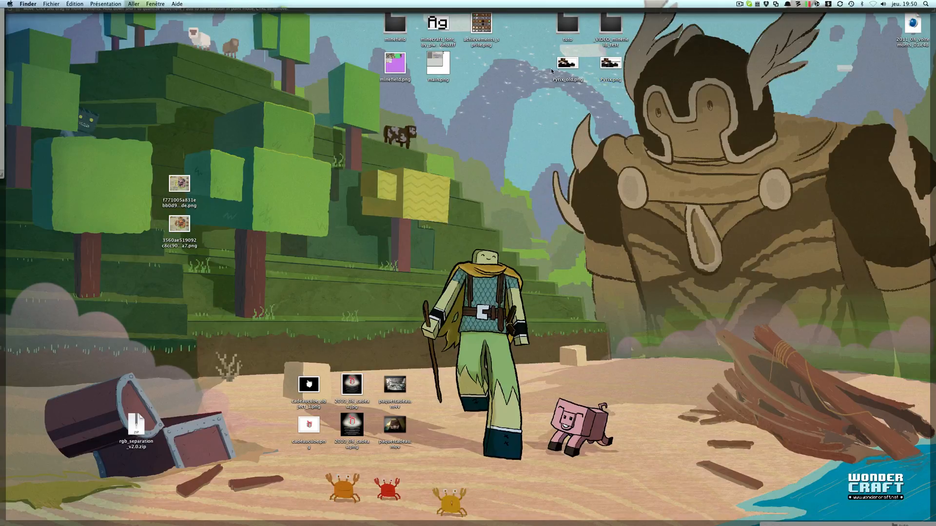
left_click_drag(542, 108, 617, 66)
left_click_drag(614, 65, 574, 32)
double_click(574, 33)
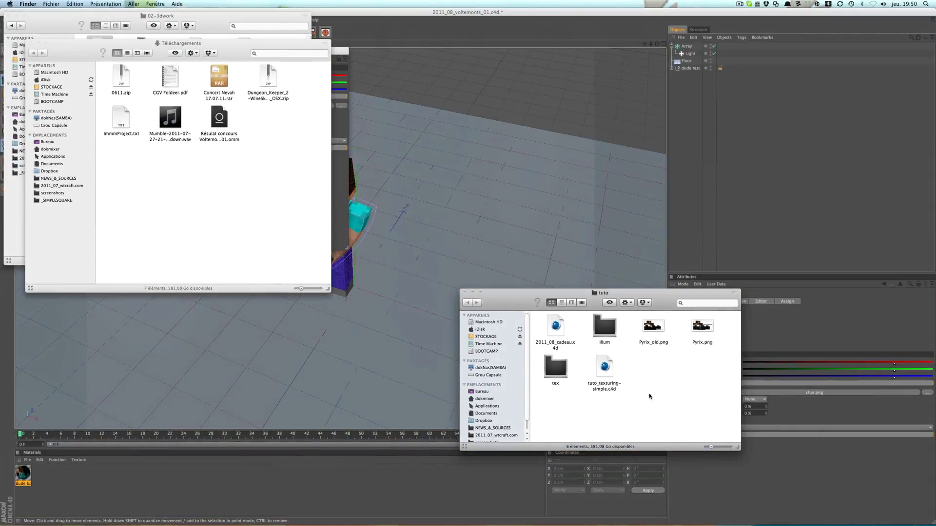
Move both Pyrix skin files from tuto into its tex subfolder, declining to replace the existing Pyrix.png.
left_click_drag(562, 292, 537, 190)
left_click(530, 266)
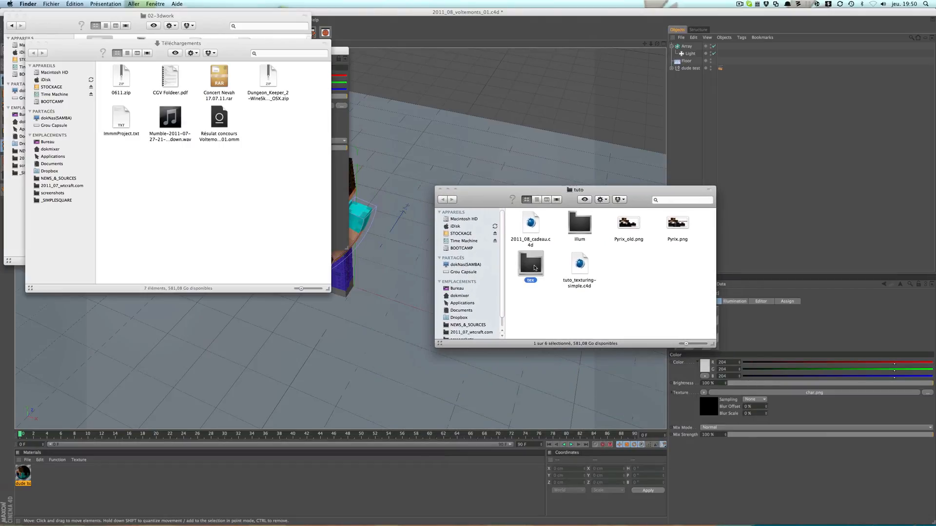
left_click_drag(615, 261, 531, 266)
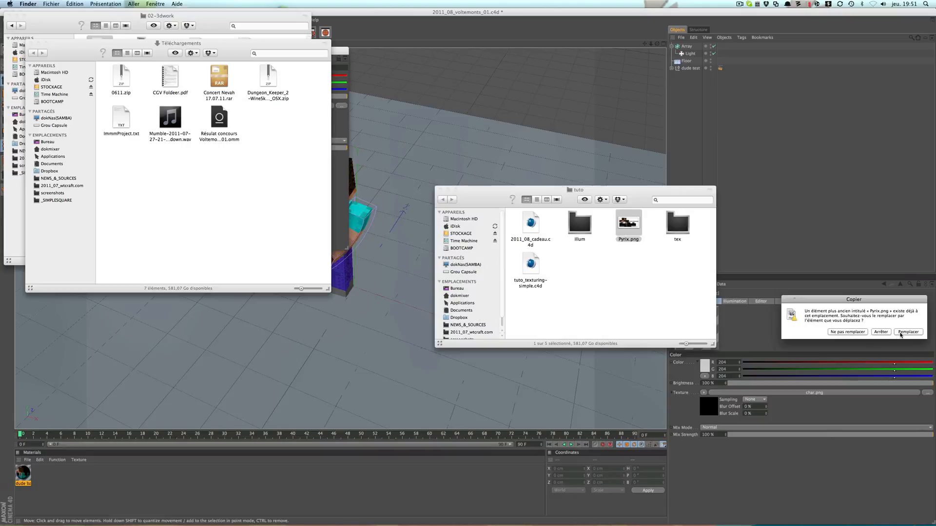
left_click(847, 331)
left_click(624, 279)
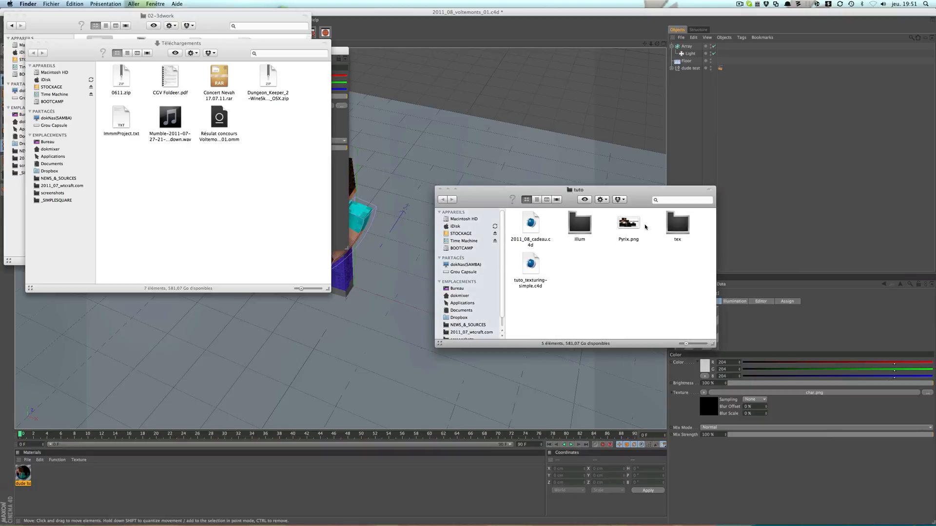
Open the tex folder, find Pyrix.png among the textures and preview it.
left_click(675, 224)
double_click(672, 225)
scroll(665, 243, "down", 10)
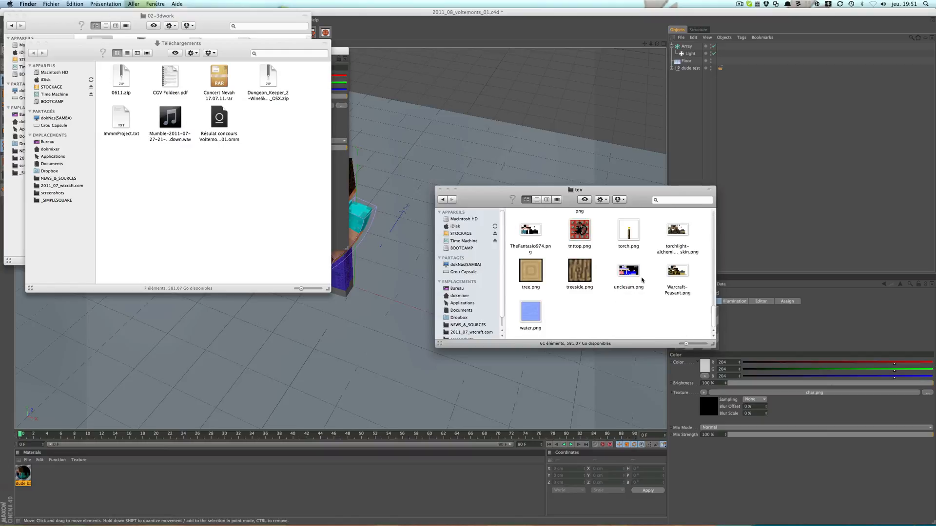
scroll(664, 247, "up", 3)
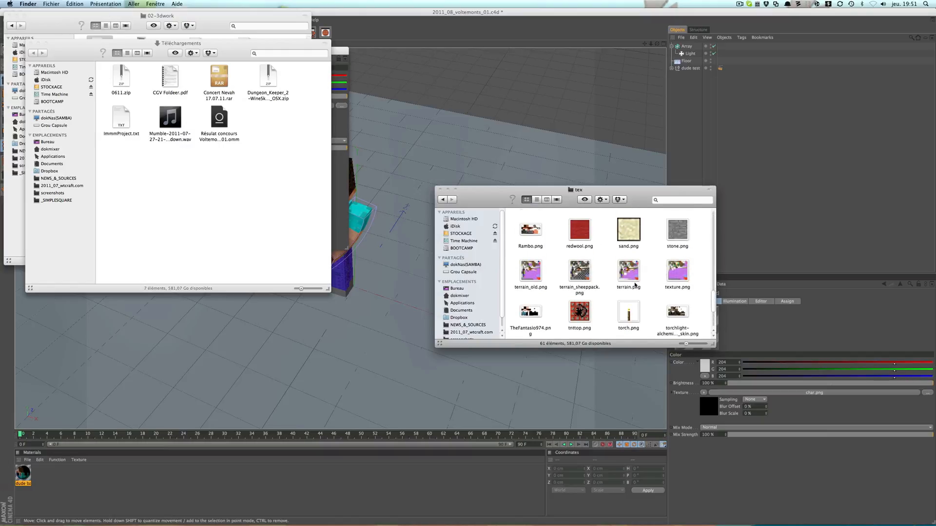
scroll(629, 278, "up", 3)
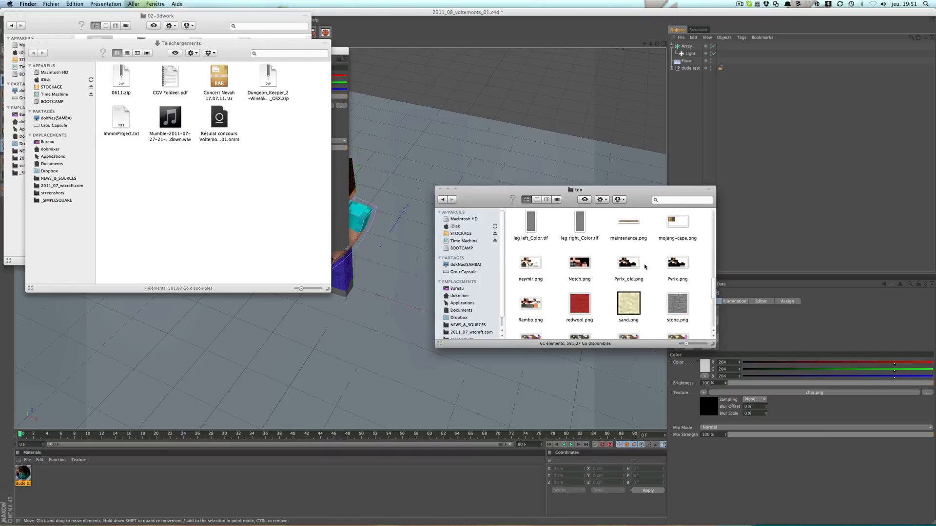
left_click(675, 266)
key("space")
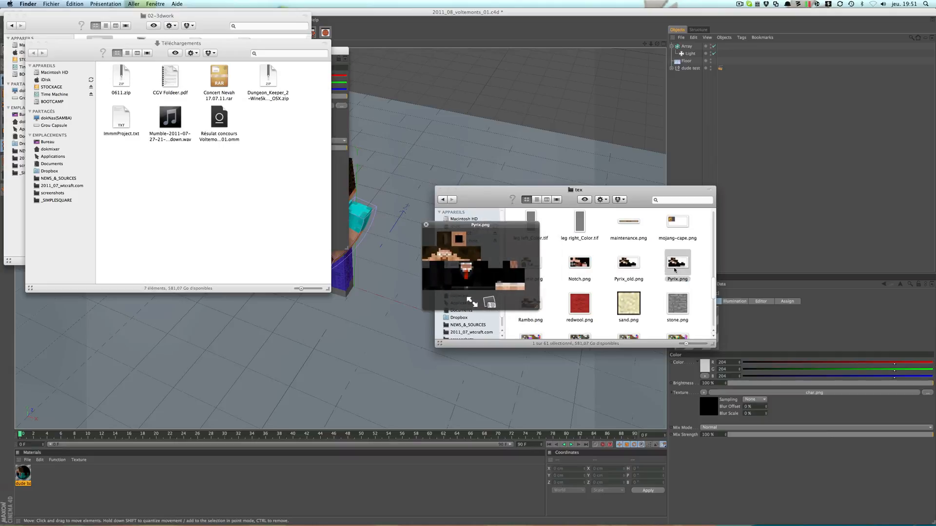
key("space")
Preview the neighbouring skins Notch.png and neymir.png in the tex folder.
key("Left")
key("Left")
key("space")
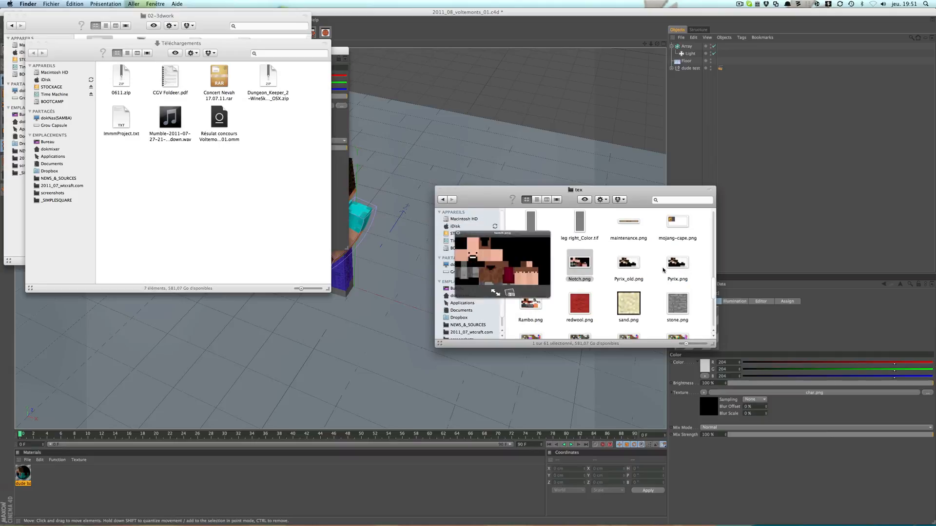
key("Left")
key("space")
key("Down")
key("space")
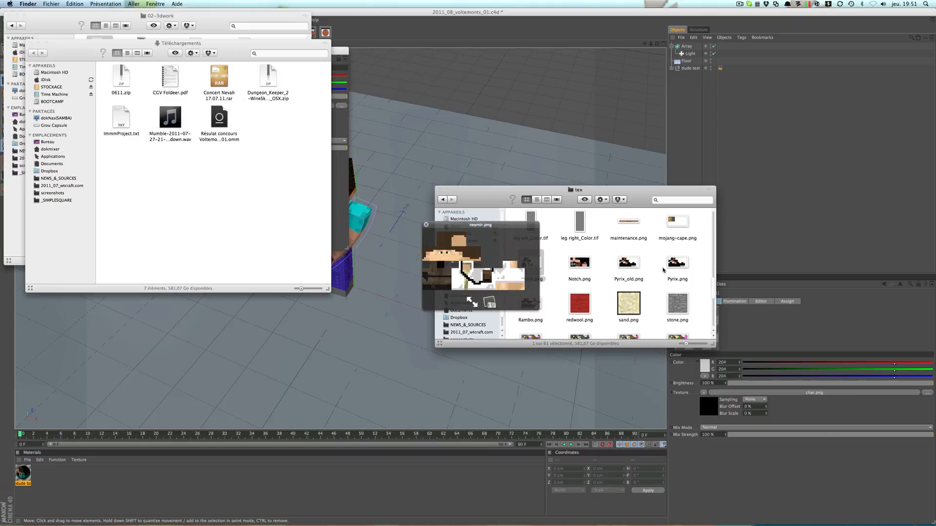
key("space")
Return to the tuto folder and delete the leftover Pyrix.png.
key("super+Up")
key("Left")
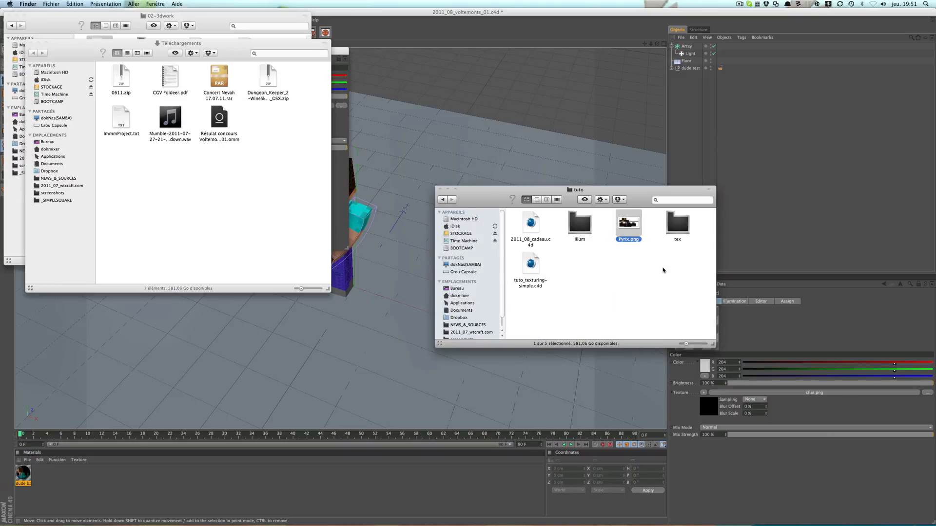
key("super+BackSpace")
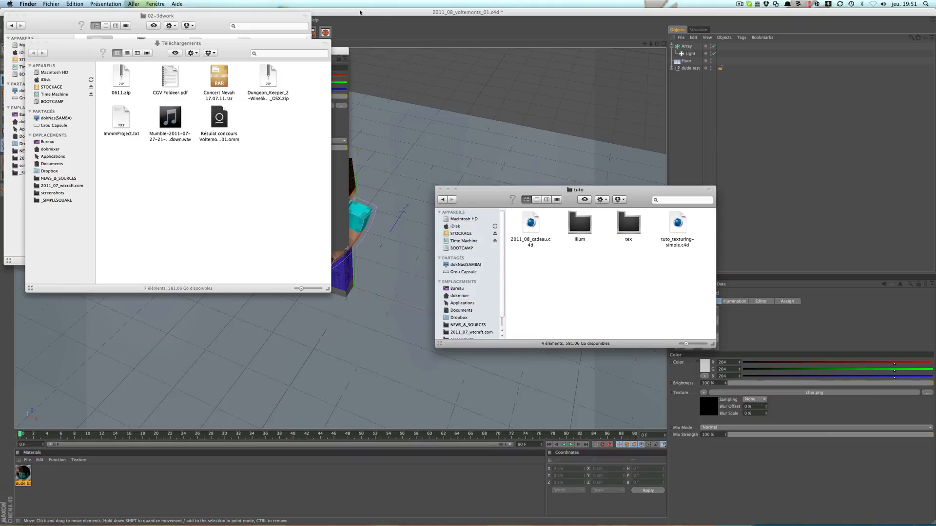
Switch back to CINEMA 4D and move the Material Editor away from the Finder windows' area.
left_click(343, 53)
left_click(392, 30)
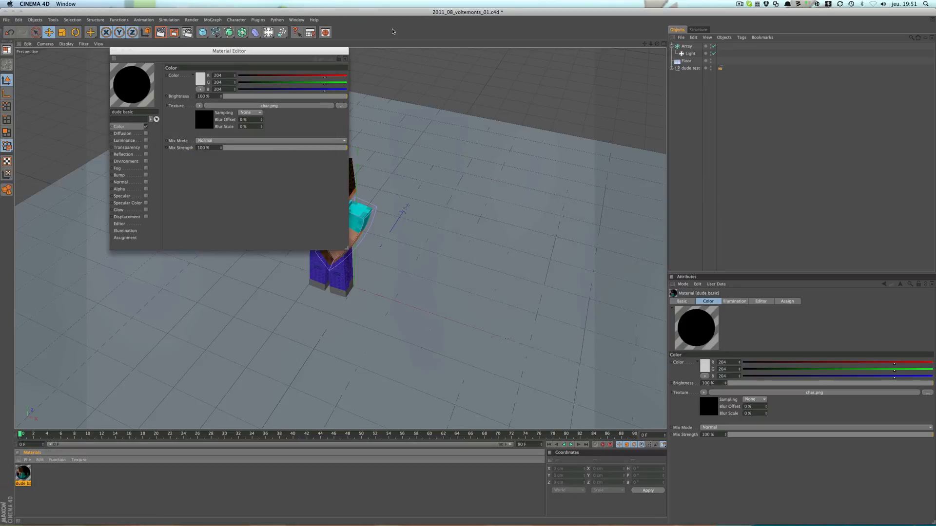
left_click_drag(334, 54, 491, 128)
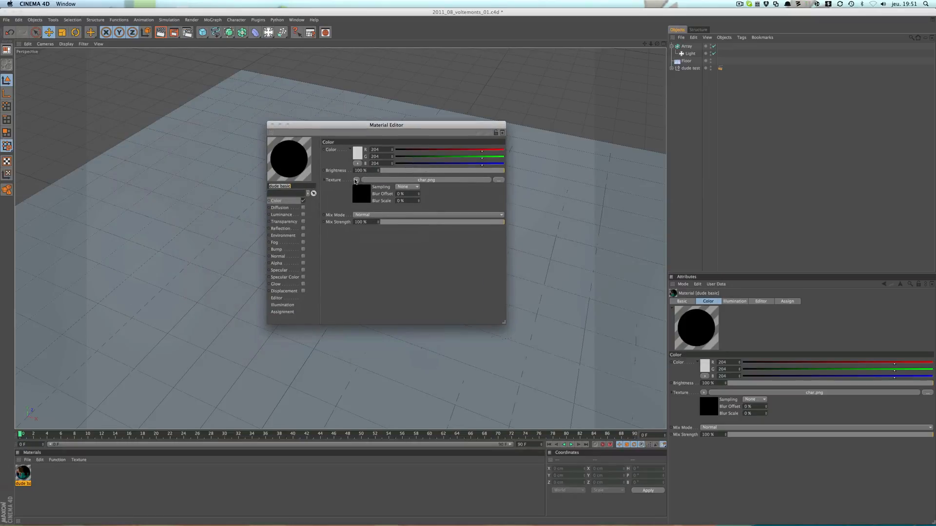
Load Pyrix.png from the tex folder as the dude basic material's color texture, accepting a copy at the document location.
left_click(356, 180)
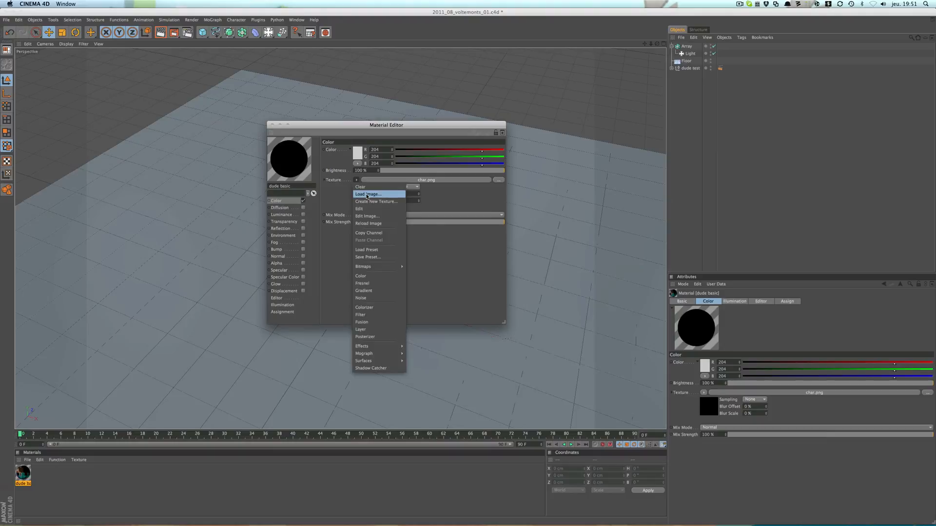
left_click(367, 194)
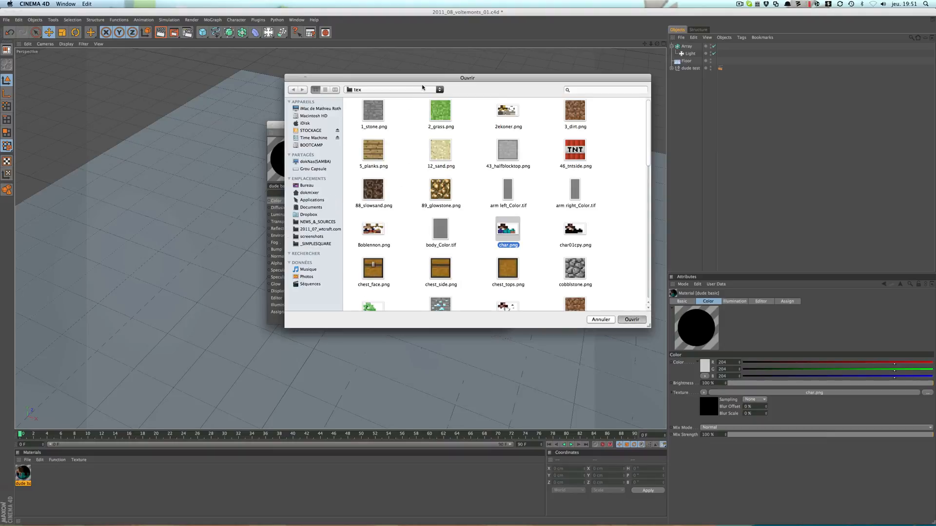
left_click(423, 90)
left_click(490, 193)
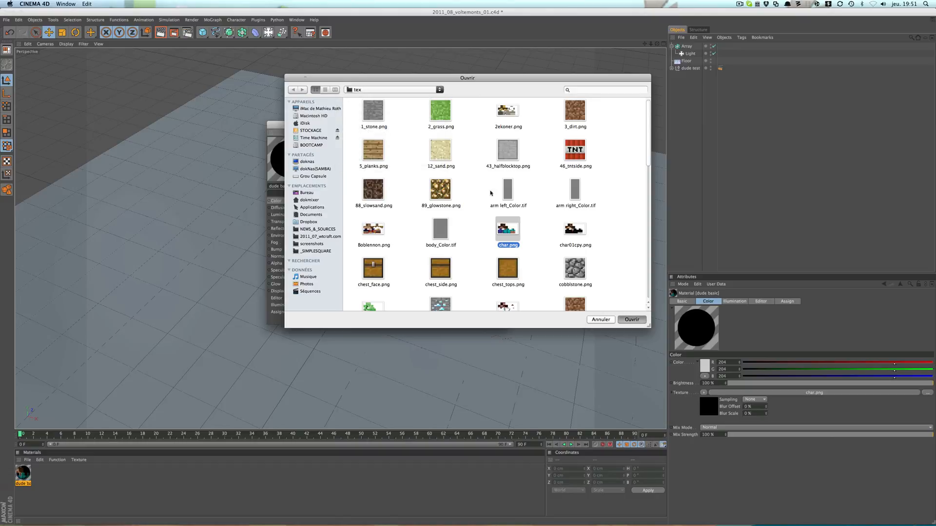
scroll(522, 214, "down", 3)
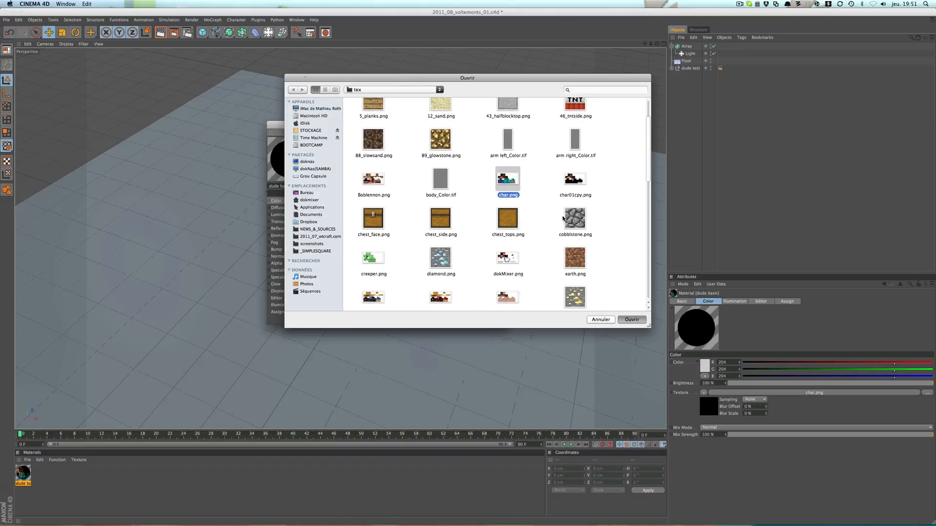
scroll(563, 218, "down", 5)
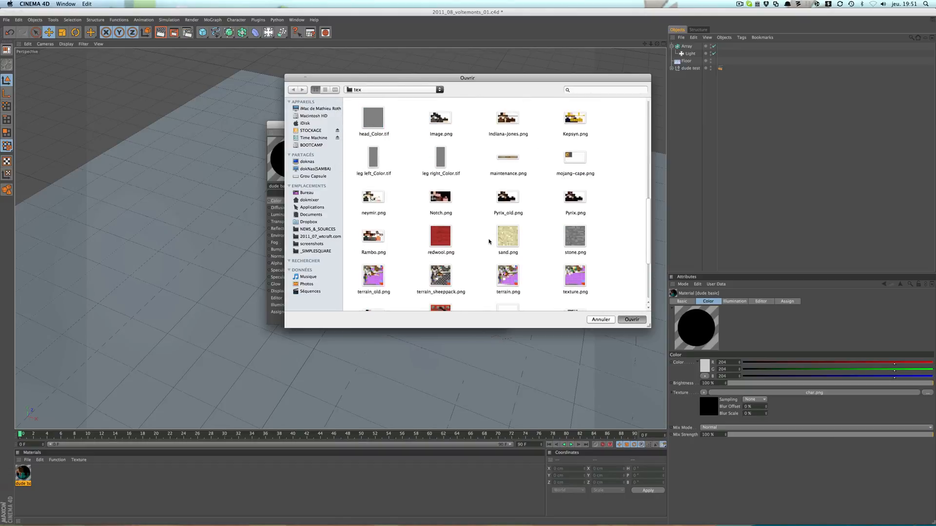
scroll(489, 240, "down", 3)
double_click(574, 139)
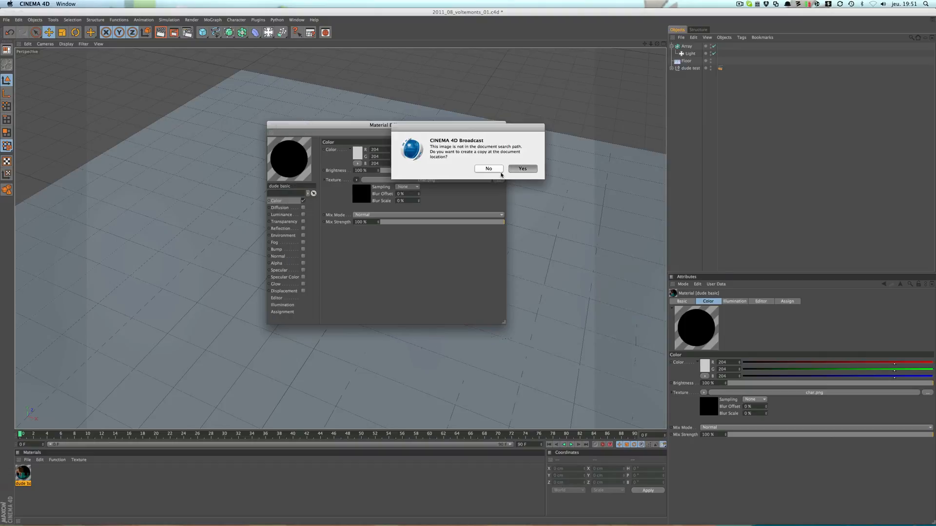
left_click(524, 170)
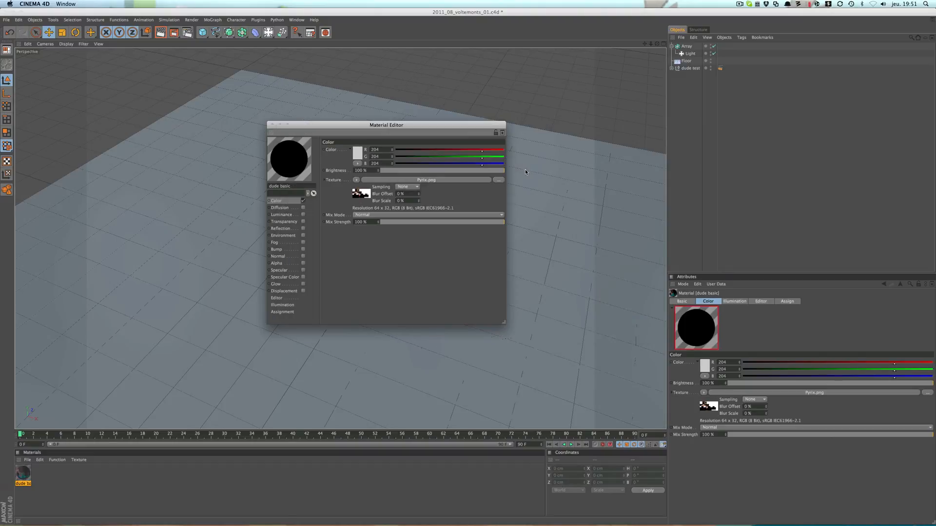
Look at the tex folder in Finder, return to CINEMA 4D and hide all other applications.
key("F11")
key("F11")
key("super+Tab")
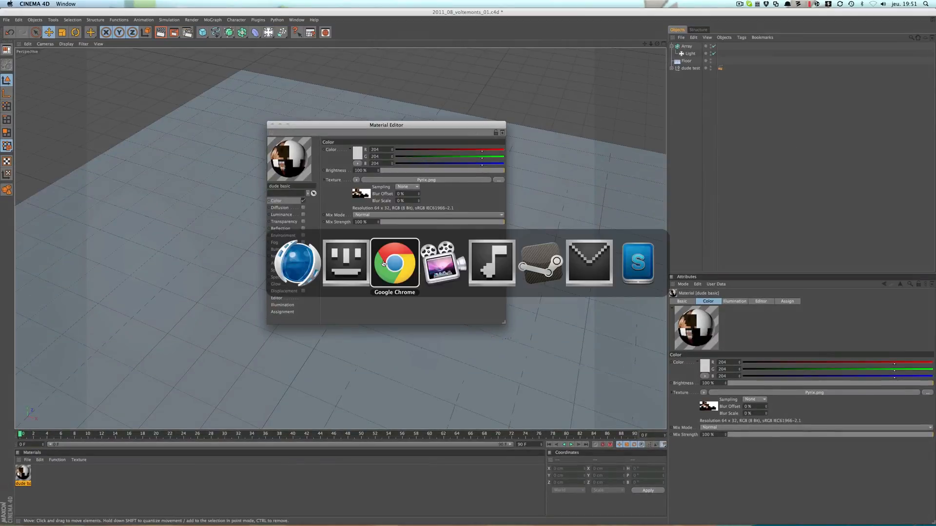
left_click(357, 262)
double_click(631, 228)
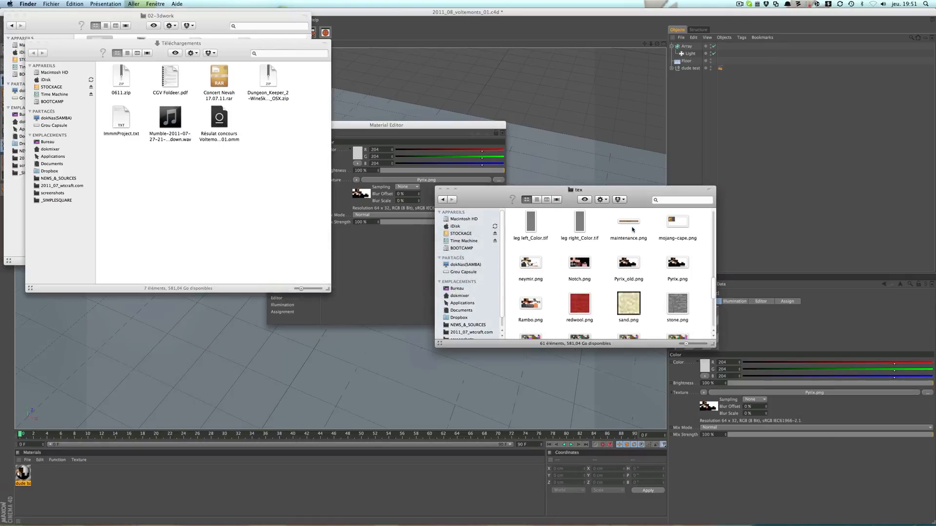
left_click(393, 278)
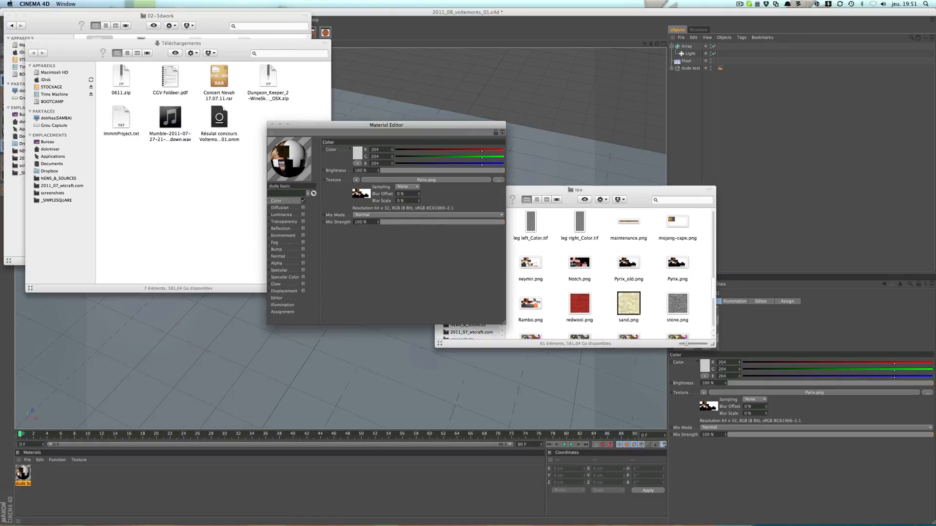
key("super+alt+h")
Move the Material Editor clear of the character and examine the new skin in the perspective view.
left_click_drag(441, 130, 383, 156)
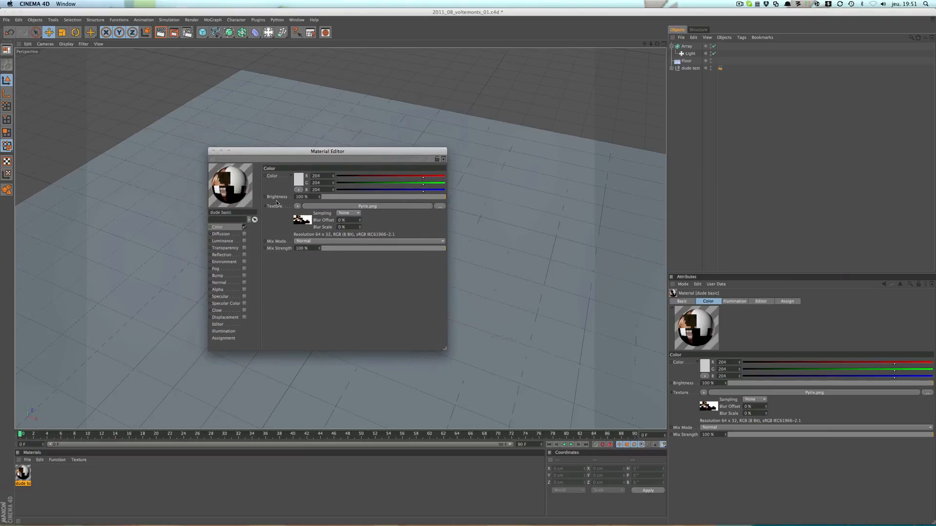
left_click_drag(358, 156, 629, 191)
left_click_drag(424, 284, 421, 310, "alt")
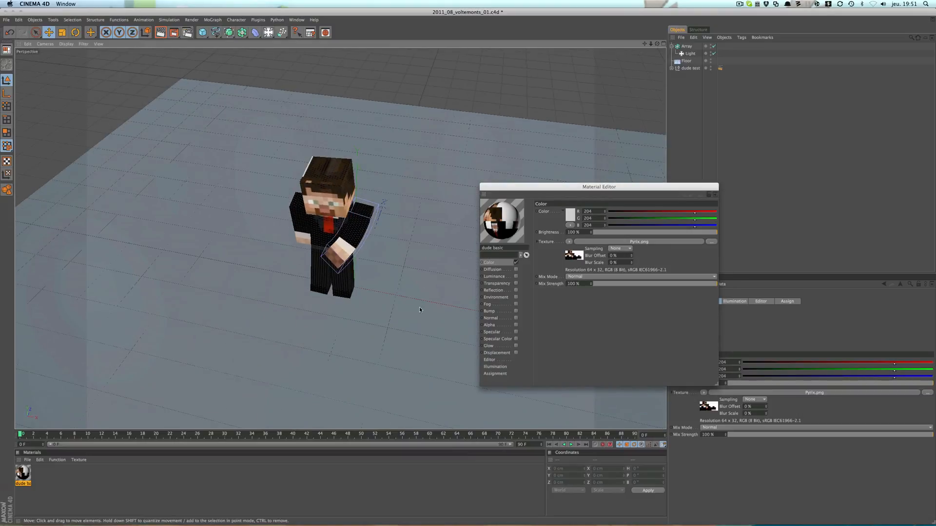
Expand the dude test hierarchy, select the last texture tag of every body part and uncover the tag properties.
left_click(690, 70)
left_click(672, 69)
left_click(469, 115)
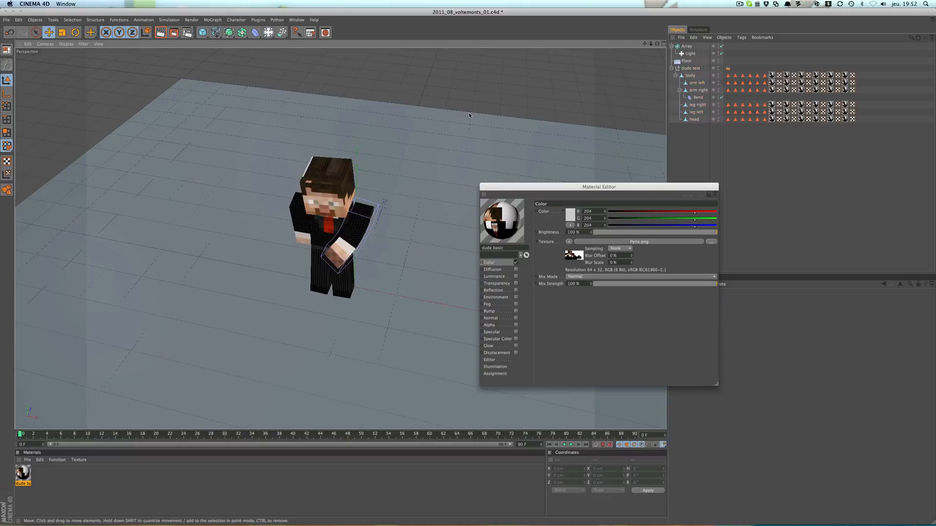
left_click_drag(470, 115, 425, 92, "alt")
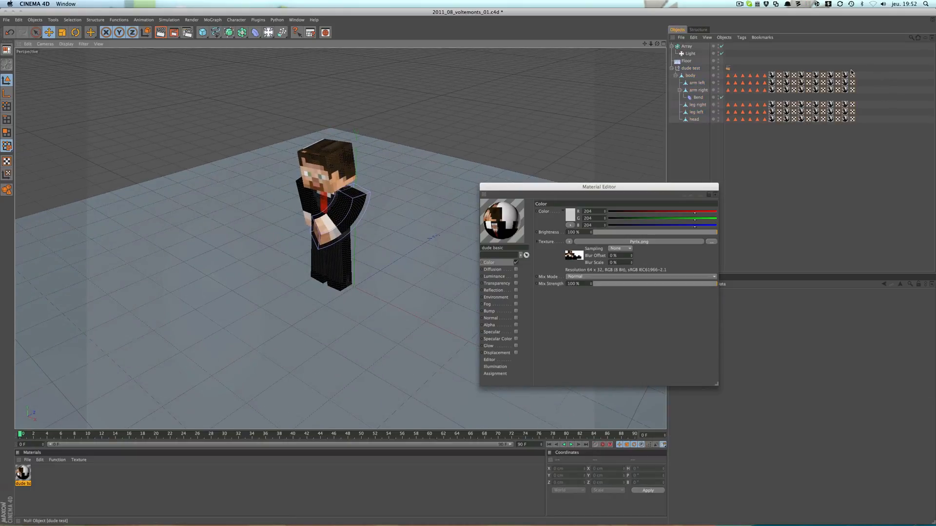
left_click_drag(846, 70, 846, 143)
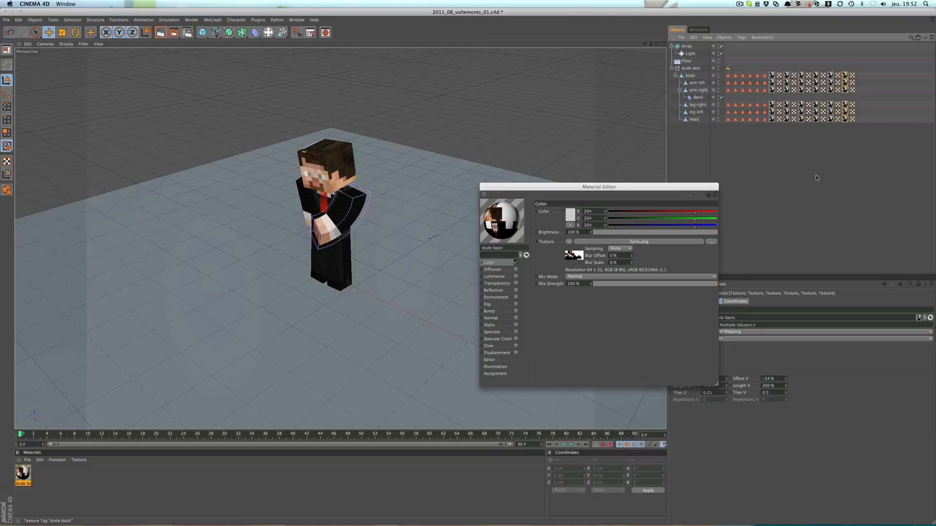
left_click_drag(687, 188, 572, 233)
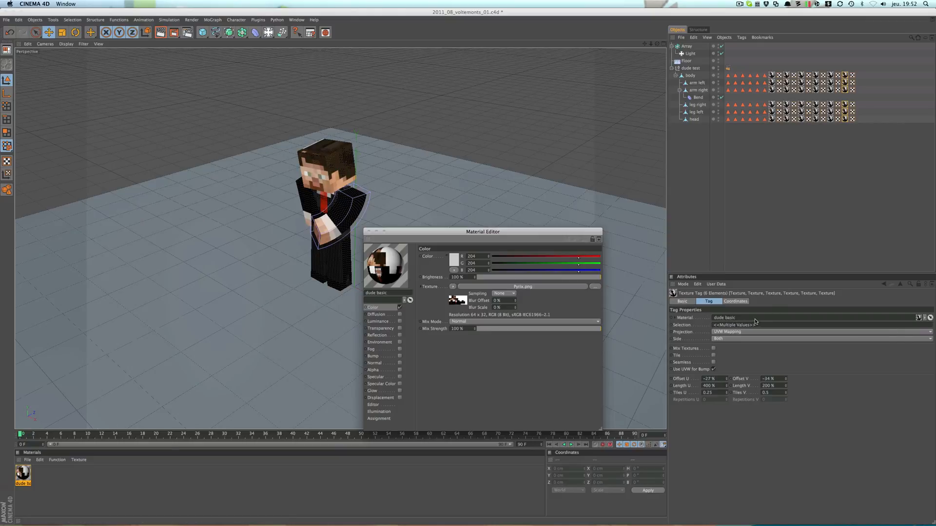
Rename the dude basic material as pyrix and clear the material selection.
left_click(379, 293)
type("d")
left_click(54, 473)
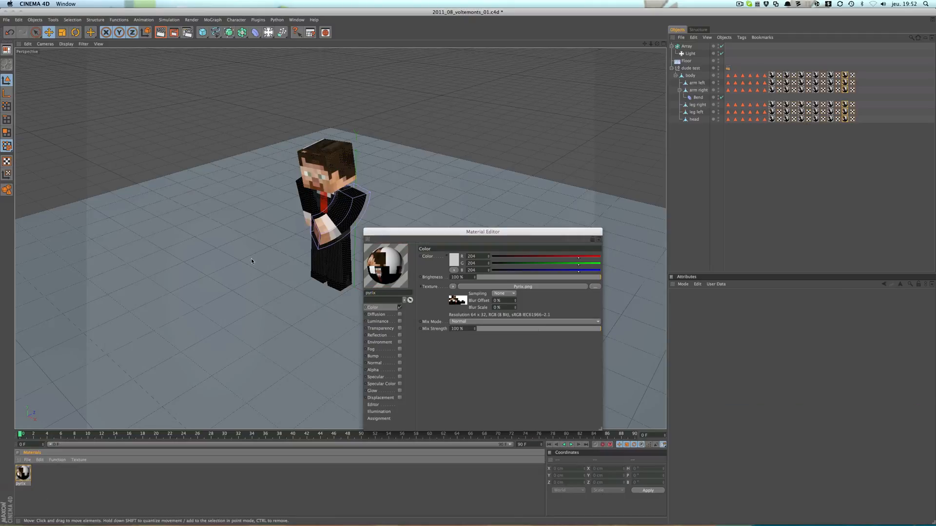
left_click(24, 476)
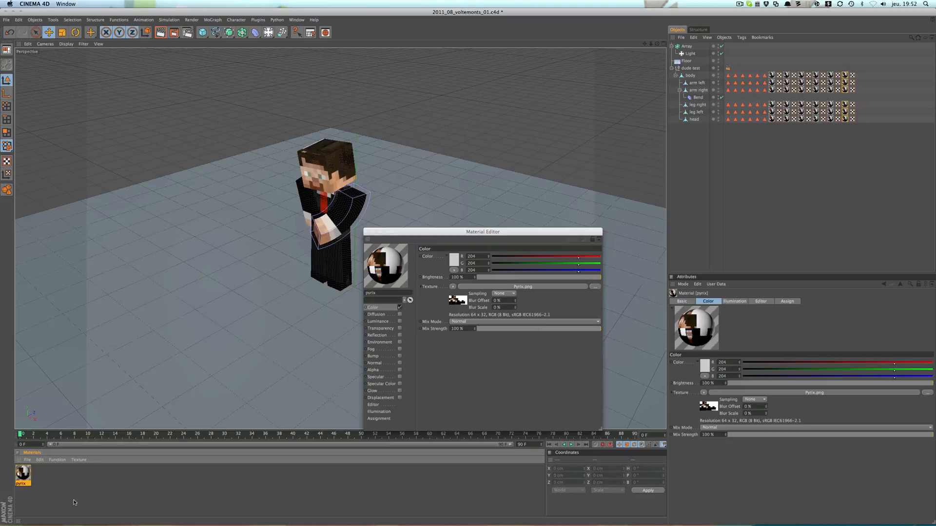
left_click(51, 489)
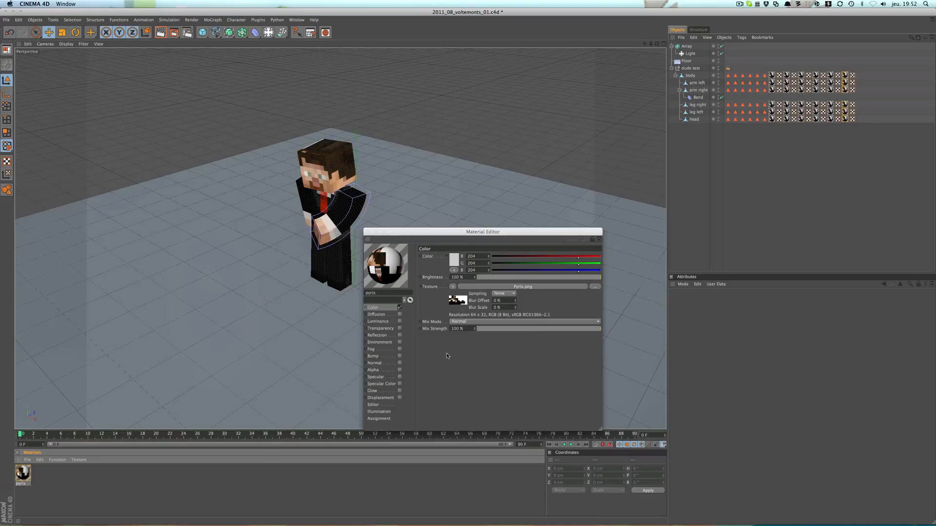
Reselect the last column of texture tags, clear it and show the properties of the left leg's last texture tag.
left_click_drag(846, 60, 844, 128)
left_click(839, 153)
left_click(846, 112)
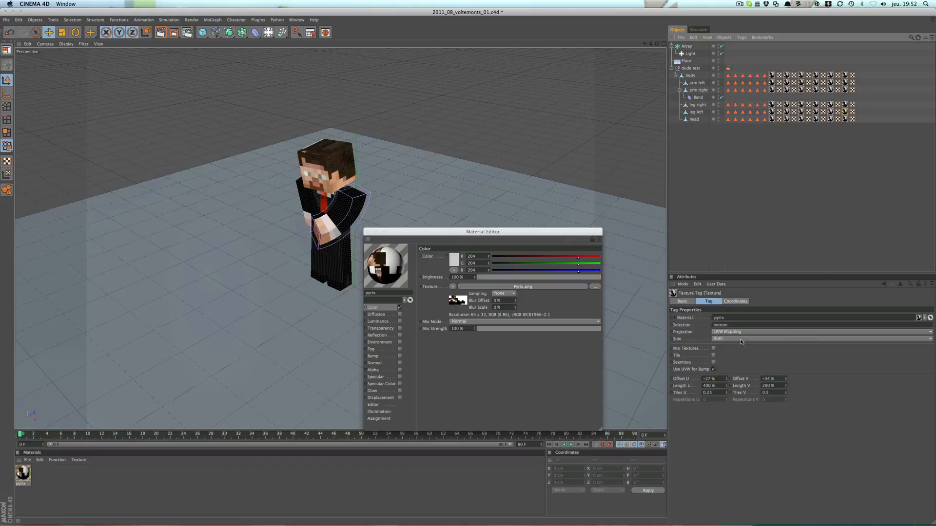
Select the head object to check its row of texture tags, and clear the selection.
left_click(779, 218)
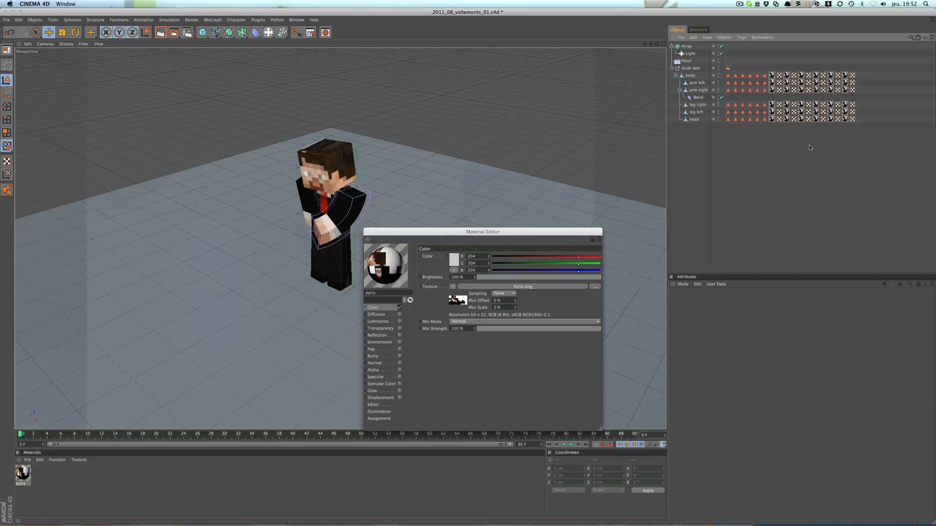
left_click(693, 121)
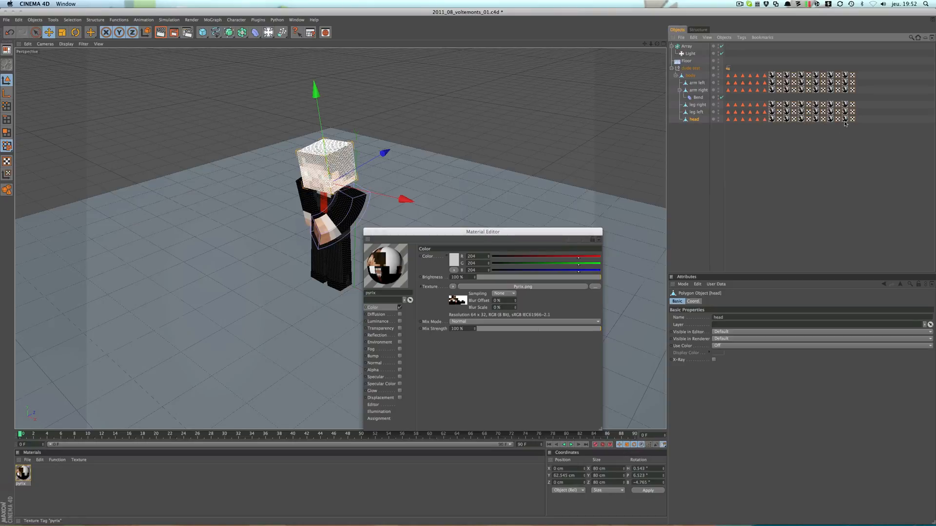
left_click(790, 150)
Render a region around the top of the character's head in the perspective view.
left_click_drag(484, 123, 458, 182, "alt")
right_click_drag(312, 171, 364, 137, "alt")
middle_click_drag(364, 137, 347, 196, "alt")
right_click_drag(346, 196, 345, 164, "alt")
left_click(174, 32)
left_click(207, 39)
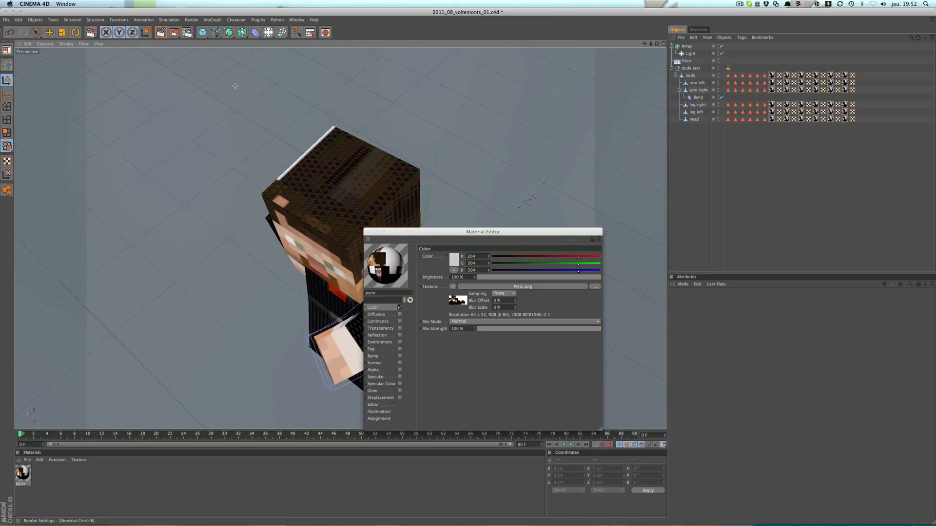
left_click_drag(262, 114, 368, 215)
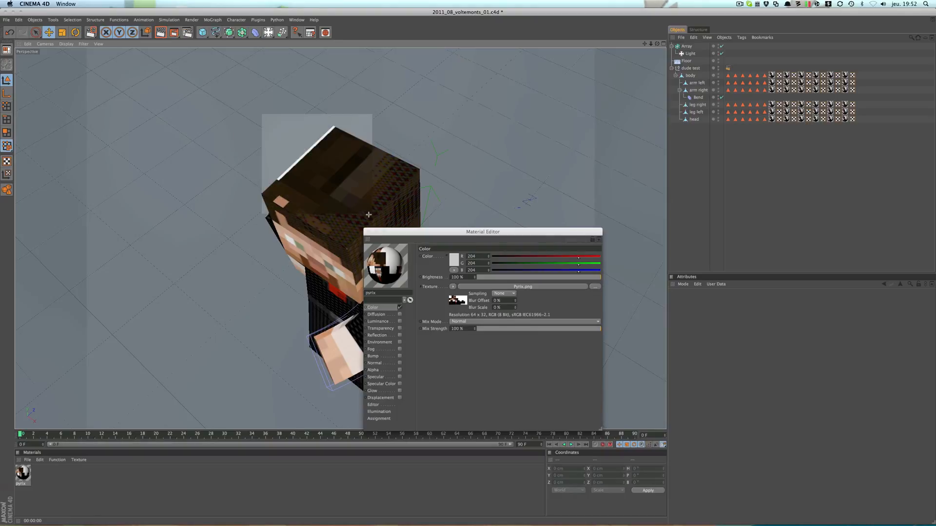
Examine the skin on the character's head and right arm from several angles and clear the selection.
left_click_drag(297, 198, 293, 171, "alt")
left_click(314, 198)
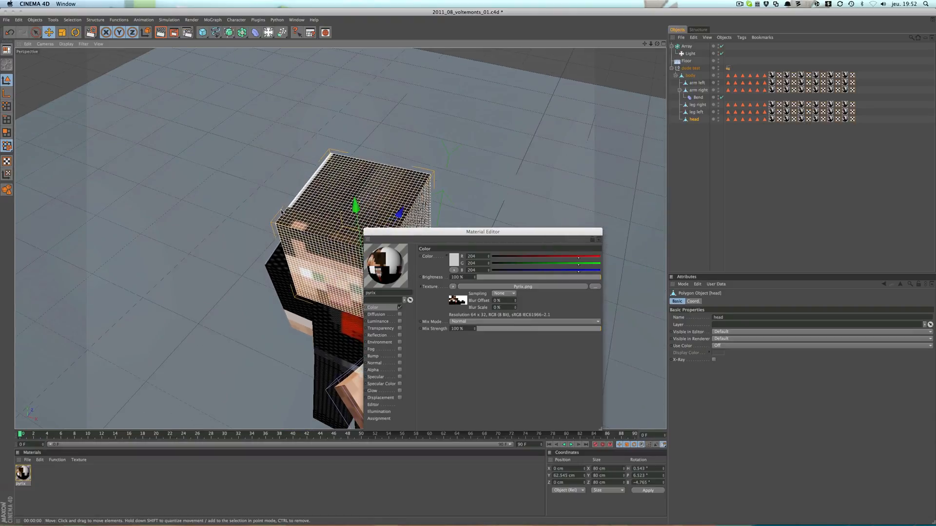
left_click_drag(308, 226, 241, 187, "alt")
left_click_drag(312, 273, 321, 296, "alt")
left_click(321, 296)
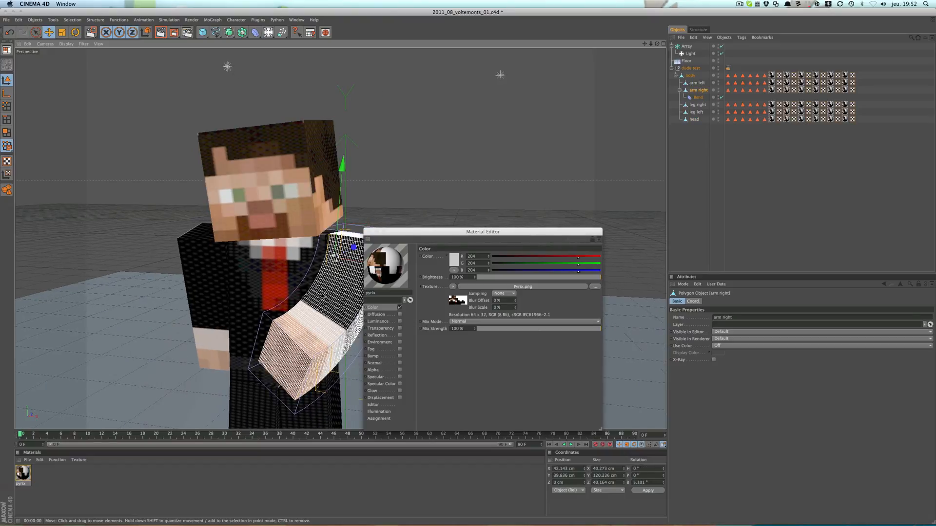
left_click(368, 178)
mouse_move(379, 198)
left_mouse_down("alt")
mouse_move(324, 226)
mouse_move(380, 197)
left_mouse_up("alt")
scroll(405, 181, "down", 8)
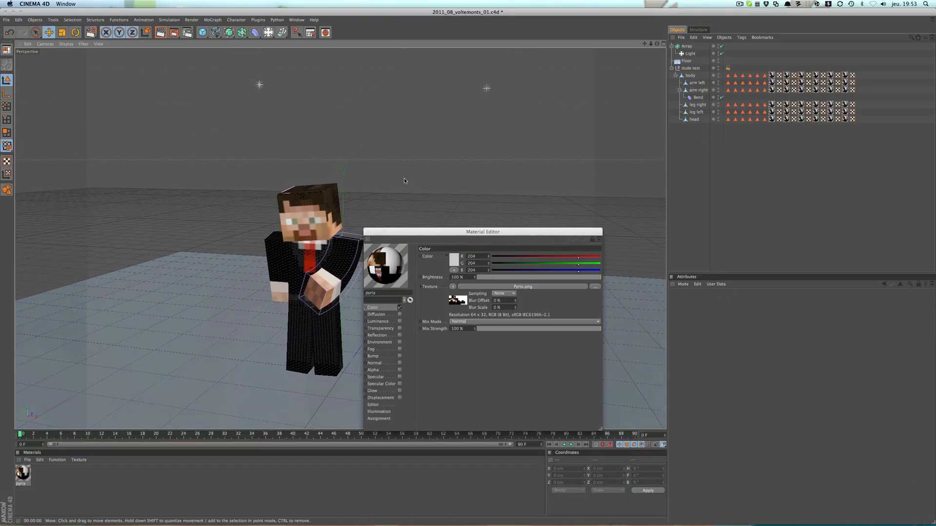
left_click_drag(275, 208, 325, 194, "alt")
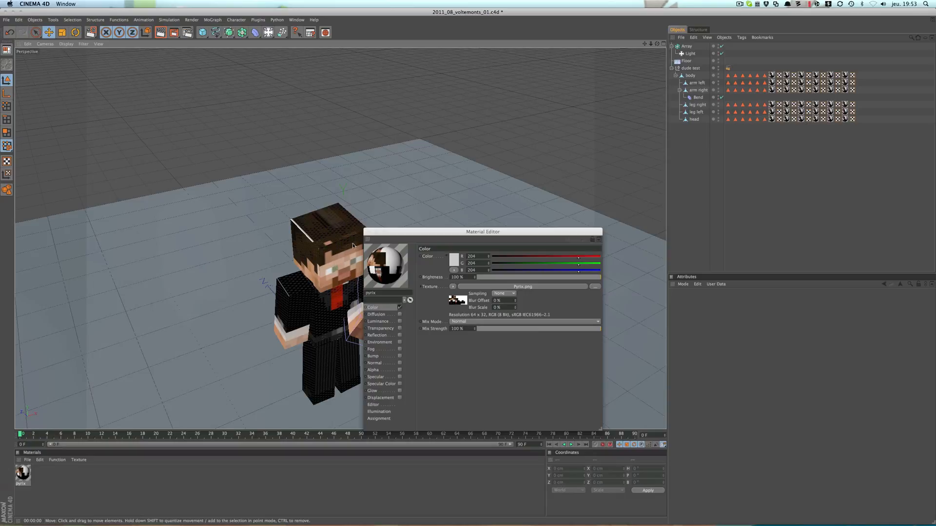
Close the Material Editor and frame the whole character with free floor space beside it.
left_click(367, 232)
left_click_drag(359, 239, 296, 234, "alt")
scroll(399, 289, "down", 6)
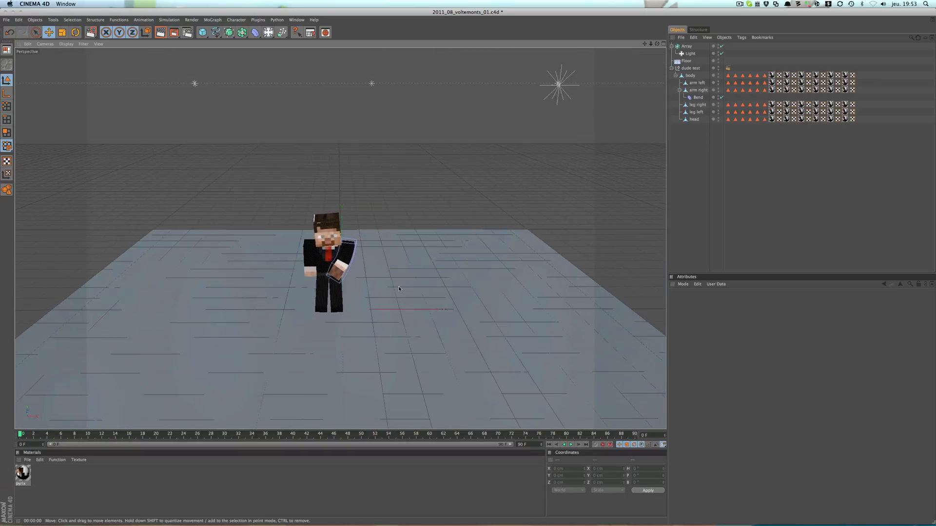
left_click_drag(459, 347, 390, 231, "alt")
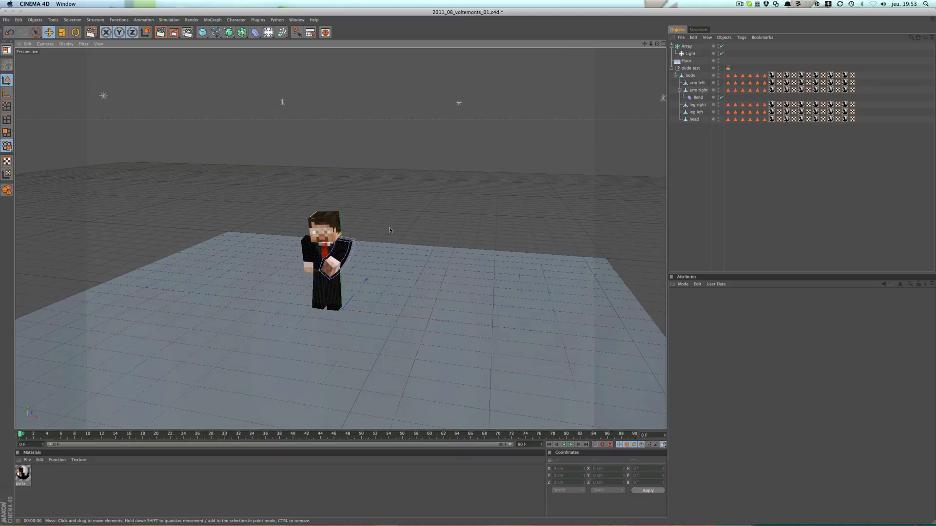
left_click_drag(390, 254, 422, 264, "alt")
middle_click_drag(422, 264, 441, 223, "alt")
mouse_move(441, 223)
left_mouse_down("alt")
mouse_move(437, 193)
mouse_move(435, 233)
left_mouse_up("alt")
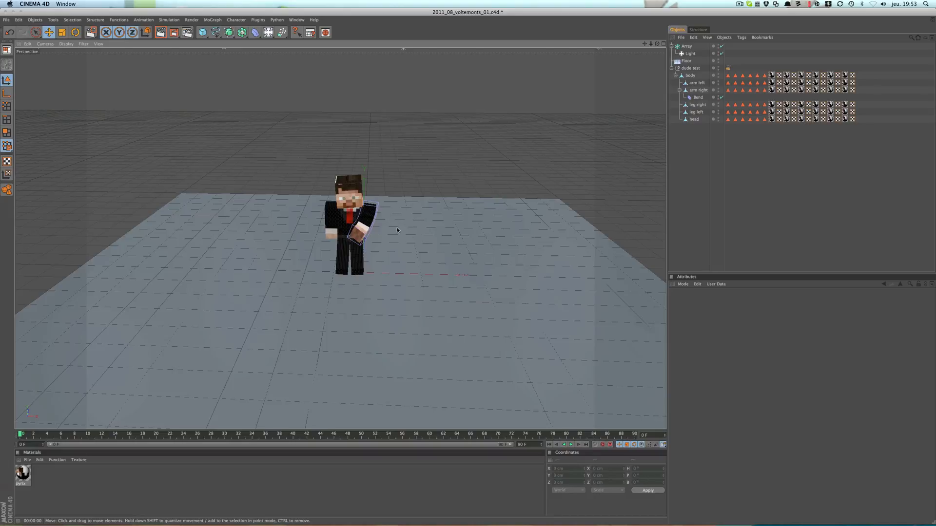
left_click_drag(296, 142, 297, 167, "alt")
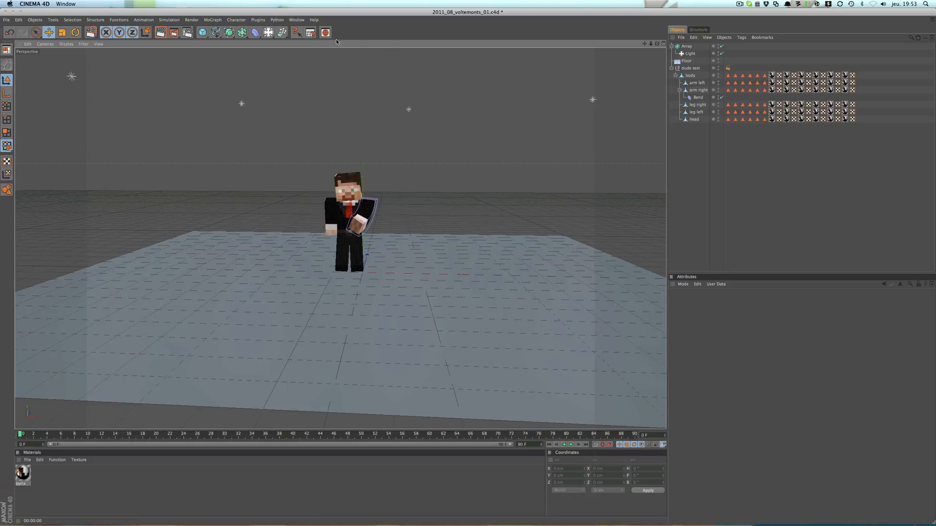
Copy the planches cube from tuto_texturing-simple.c4d into the character scene.
left_click(297, 20)
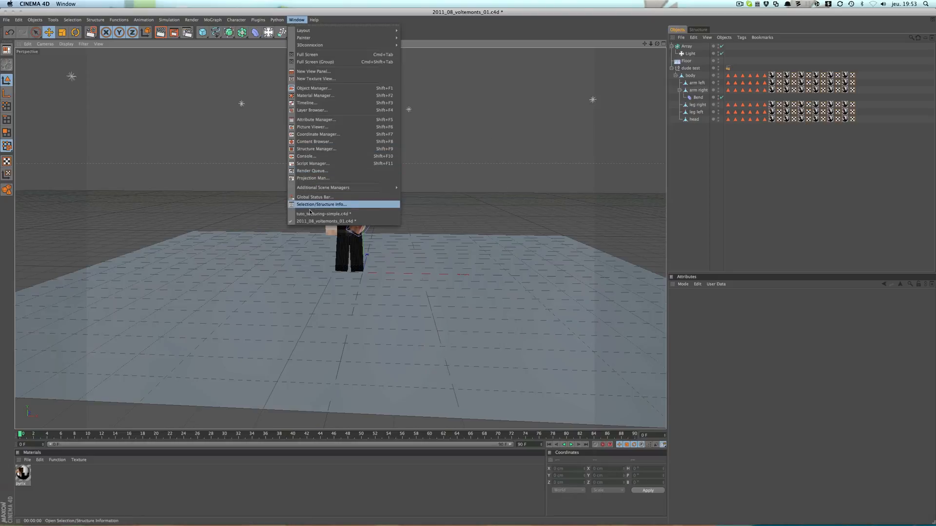
left_click(310, 214)
left_click(147, 201)
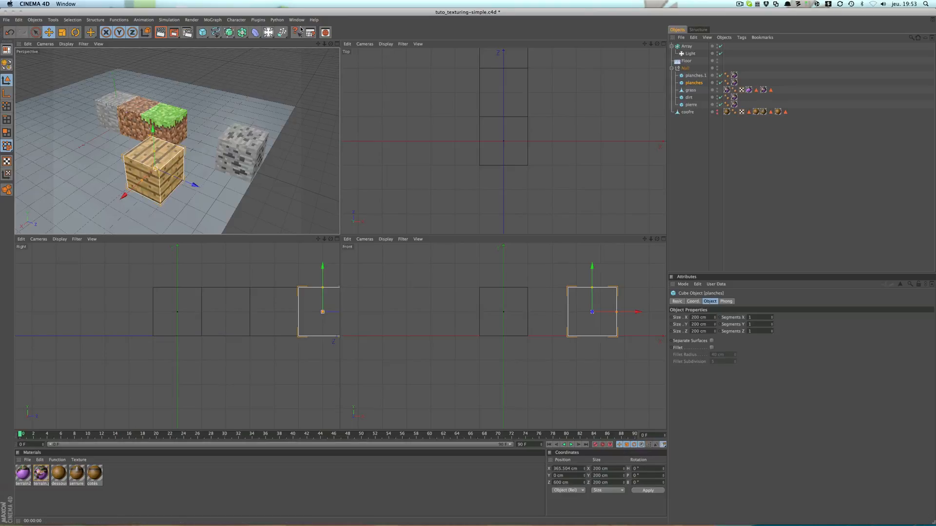
left_click(296, 19)
left_click(334, 221)
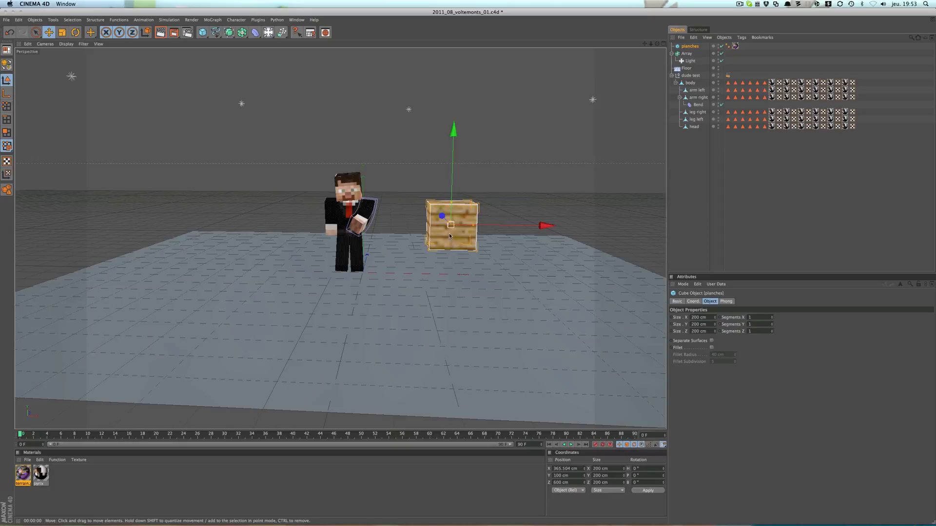
Reload terrain.png as the Color texture of the terrain.png material and copy the image to the document location.
left_click_drag(453, 253, 390, 272, "alt")
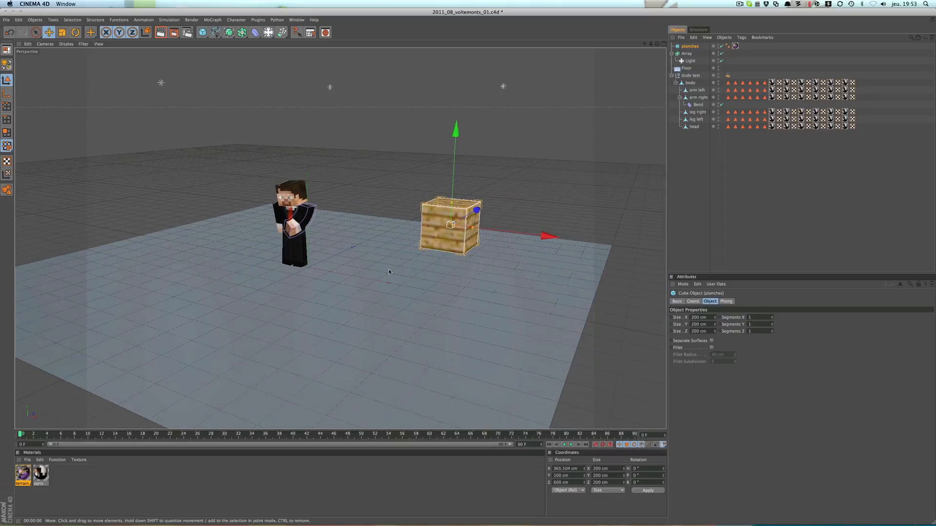
left_click(98, 474)
double_click(22, 473)
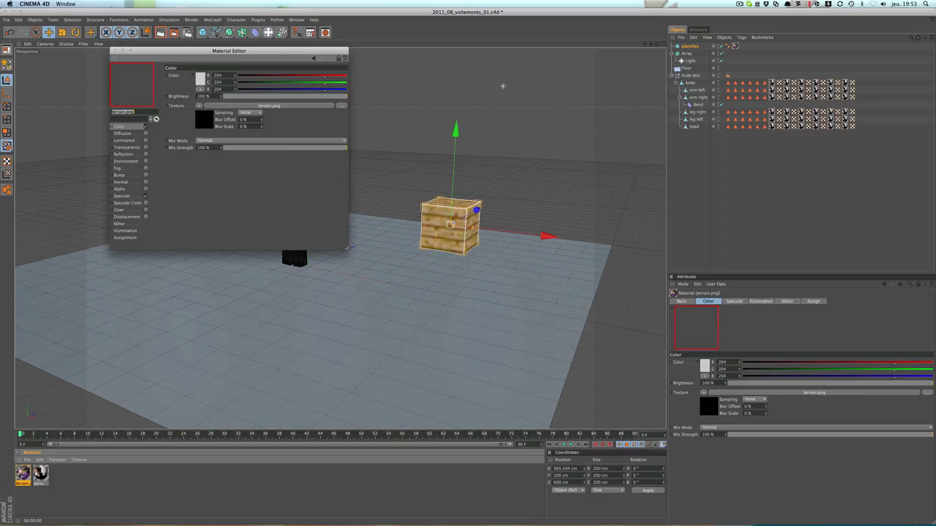
left_click(127, 129)
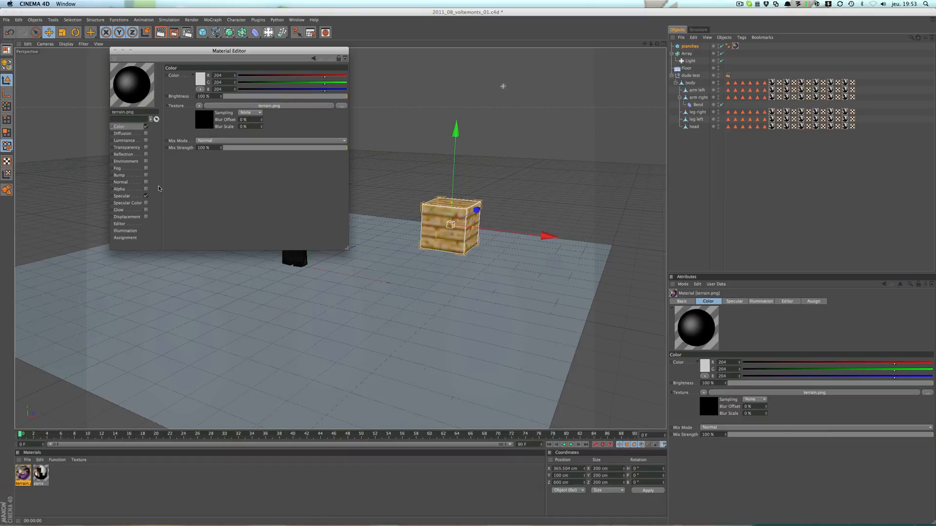
left_click(199, 106)
left_click(204, 120)
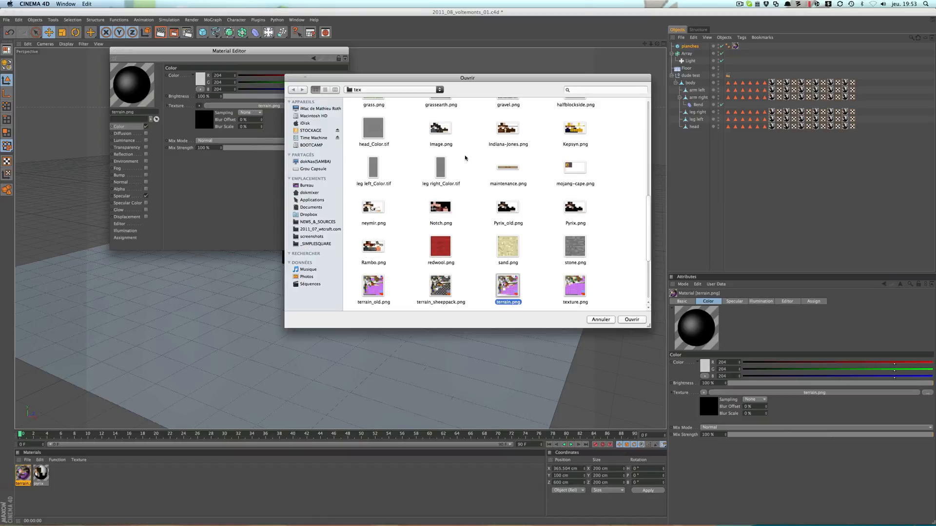
left_click(632, 319)
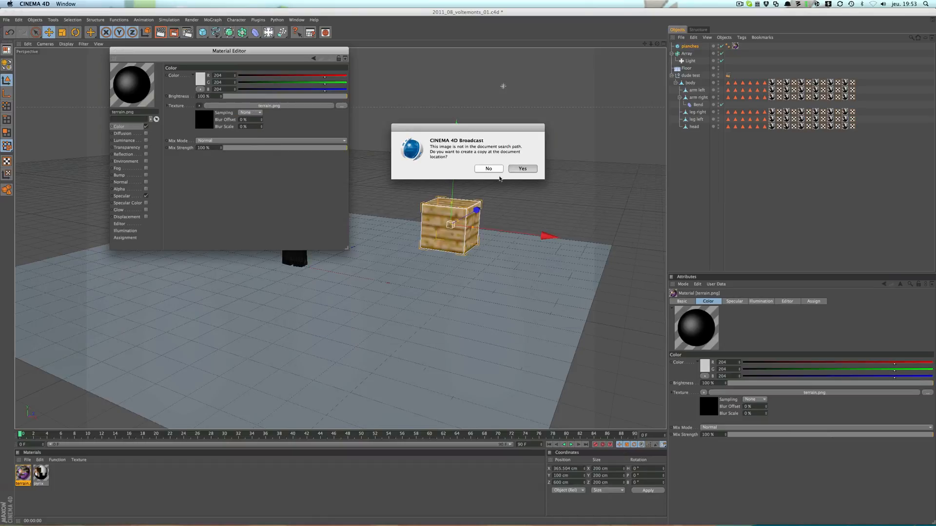
left_click(522, 168)
Review the terrain.png material's Specular and Color settings and deselect the planches cube.
left_click(123, 195)
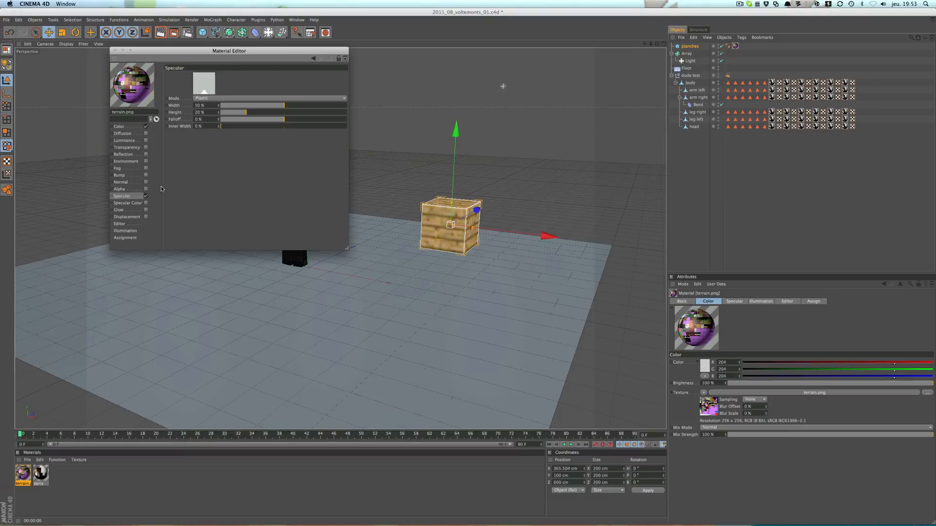
left_click(132, 128)
left_click_drag(423, 187, 370, 202, "alt")
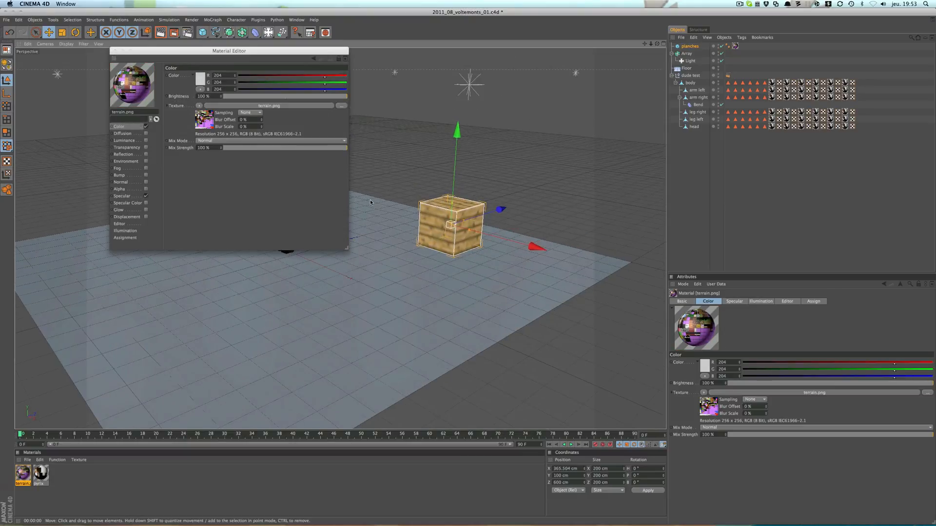
left_click(466, 225)
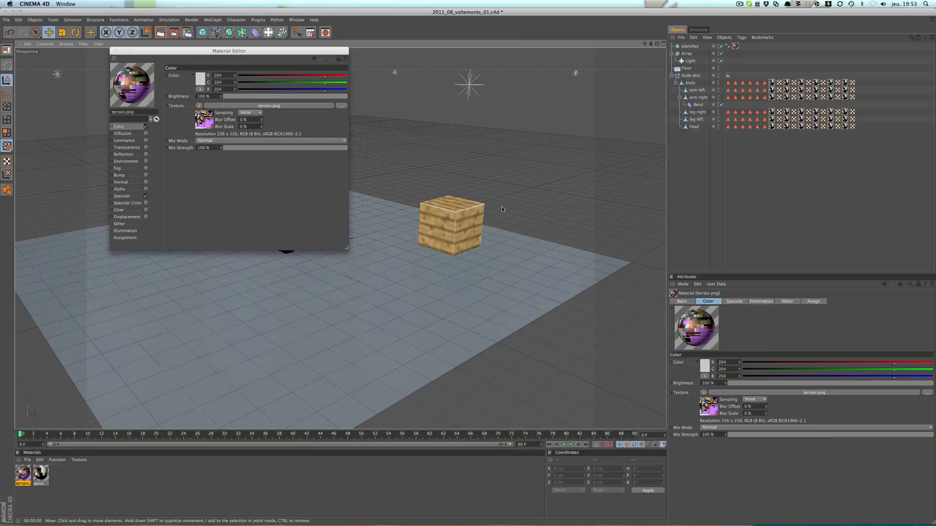
Show the project settings of the scene.
key("super+d")
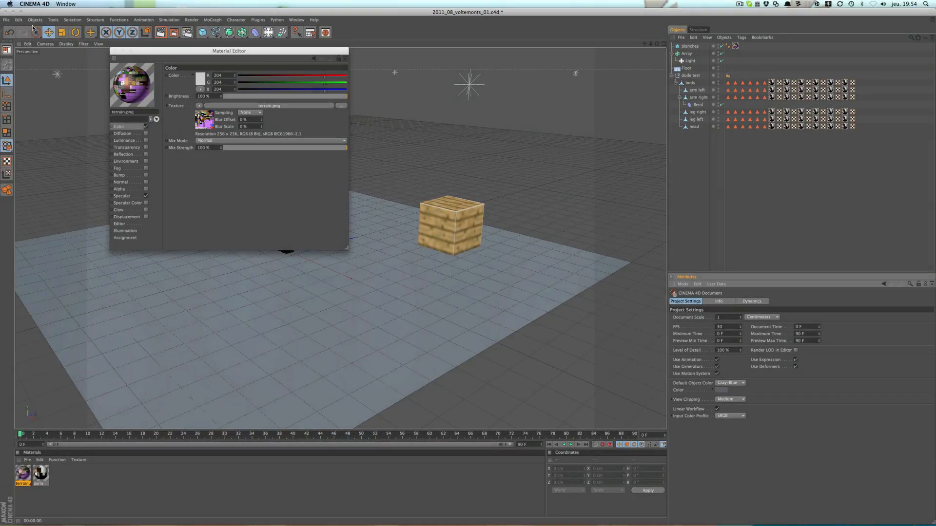
left_click(5, 20)
left_click(4, 21)
Move the Material Editor lower and enable Enhanced OpenGL in the perspective view.
left_click_drag(134, 54, 89, 123)
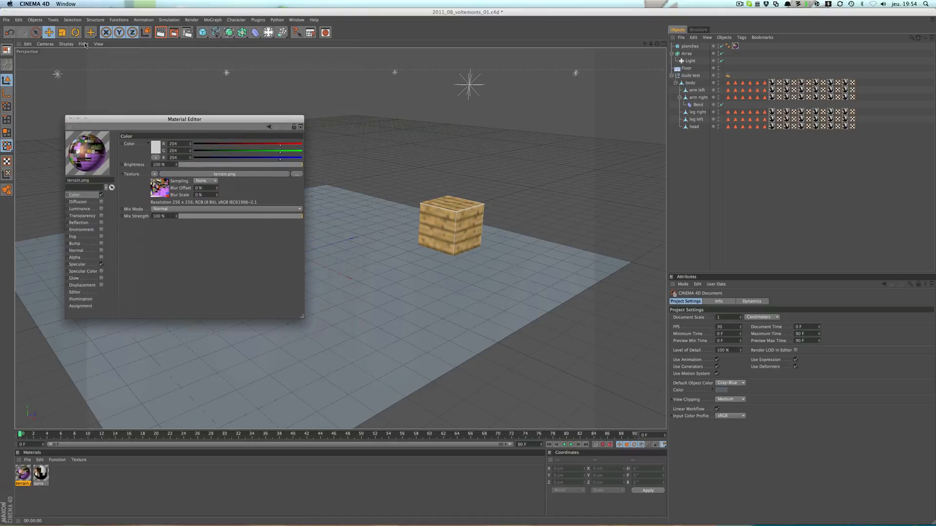
left_click(64, 43)
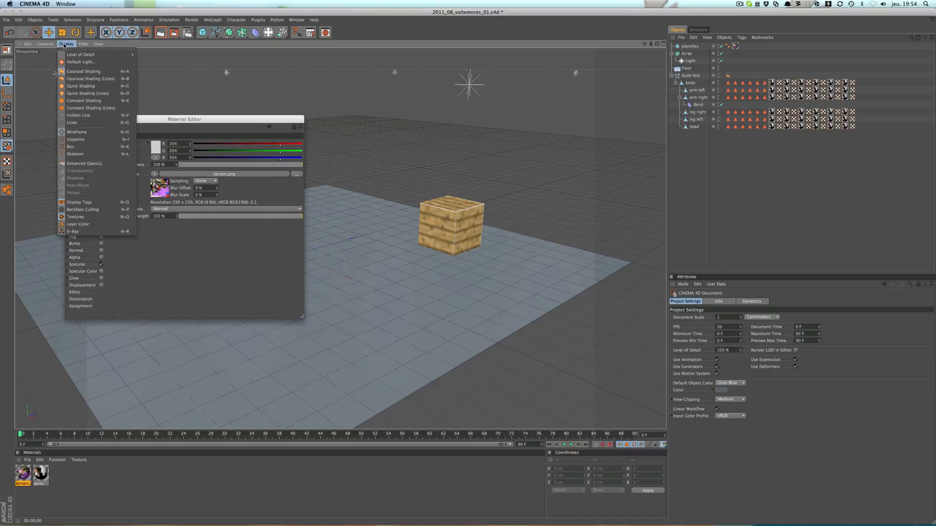
left_click(90, 164)
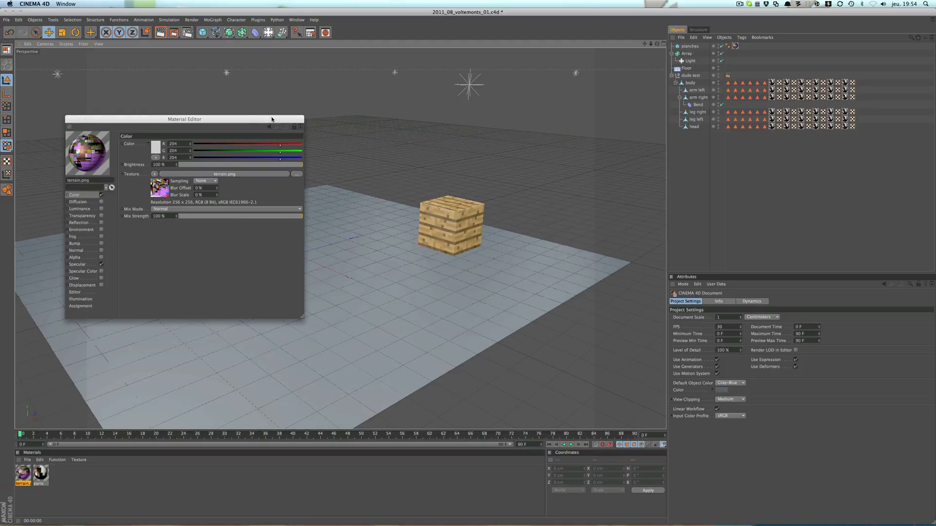
Uncover and enlarge the character, and render a region around its upper body to compare with the Enhanced OpenGL display.
left_click_drag(257, 119, 418, 278)
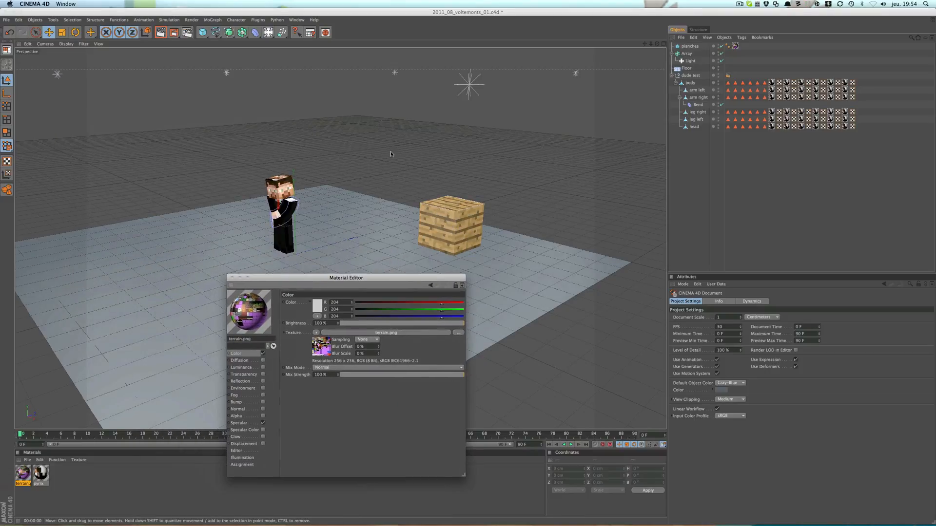
left_click_drag(375, 155, 394, 214, "alt")
middle_click_drag(376, 155, 427, 155, "alt")
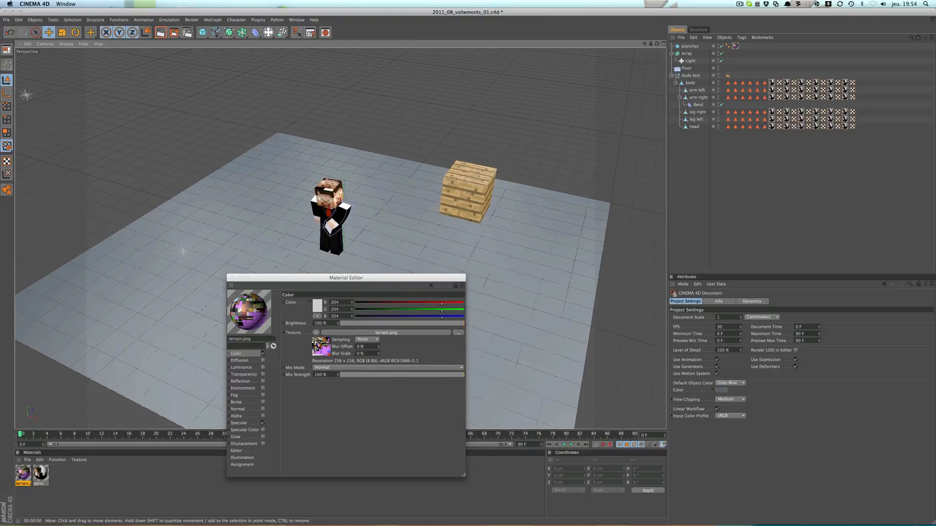
right_click_drag(375, 155, 449, 155, "alt")
right_click_drag(327, 129, 336, 129, "alt")
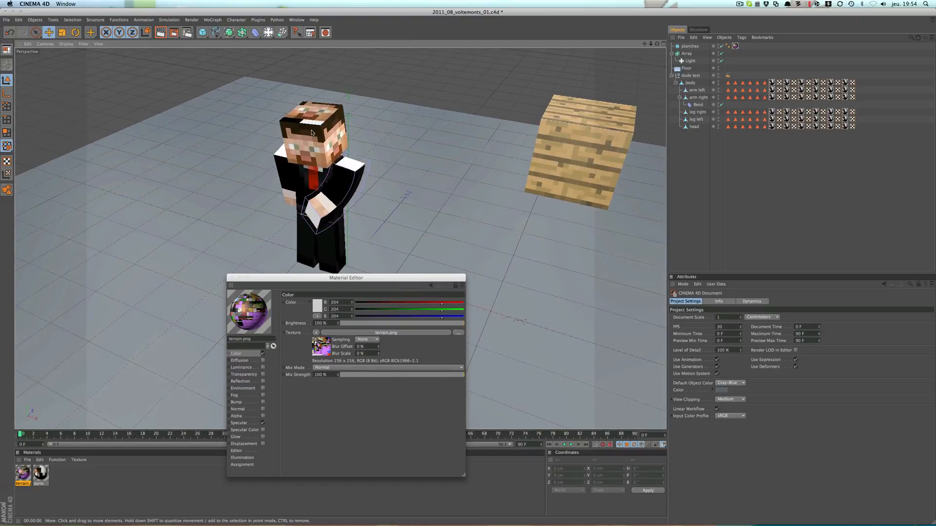
mouse_move(174, 33)
left_mouse_down()
mouse_move(186, 49)
mouse_move(190, 40)
left_mouse_up()
left_click_drag(229, 85, 350, 183)
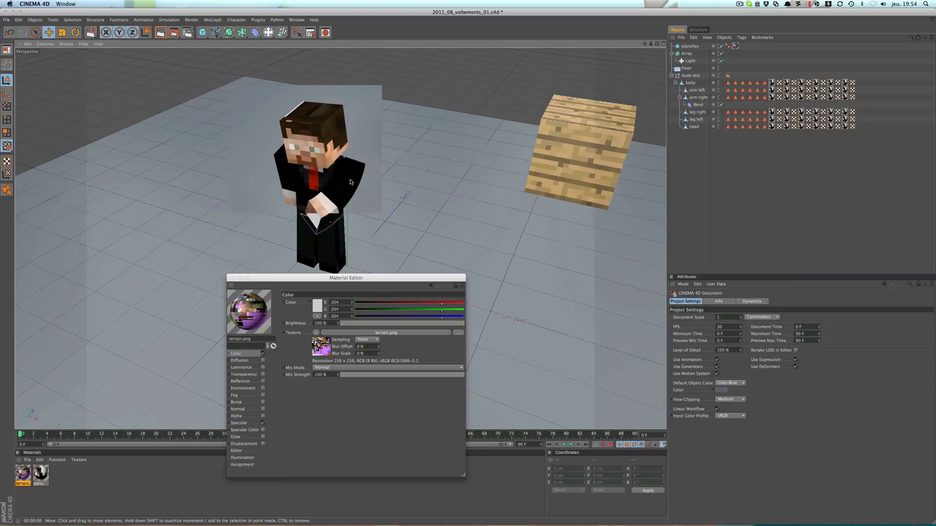
Disable Enhanced OpenGL in the perspective view and examine the character and plank cube from another angle.
left_click(66, 44)
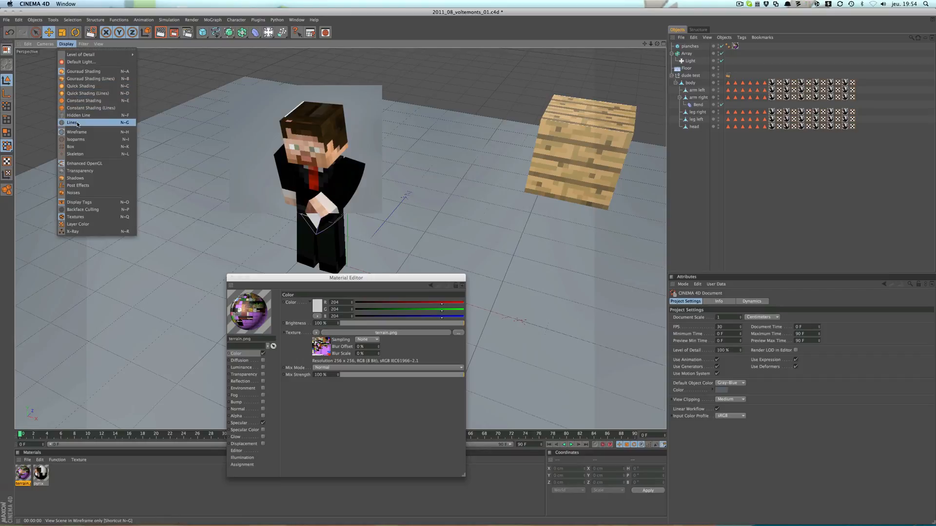
left_click(75, 166)
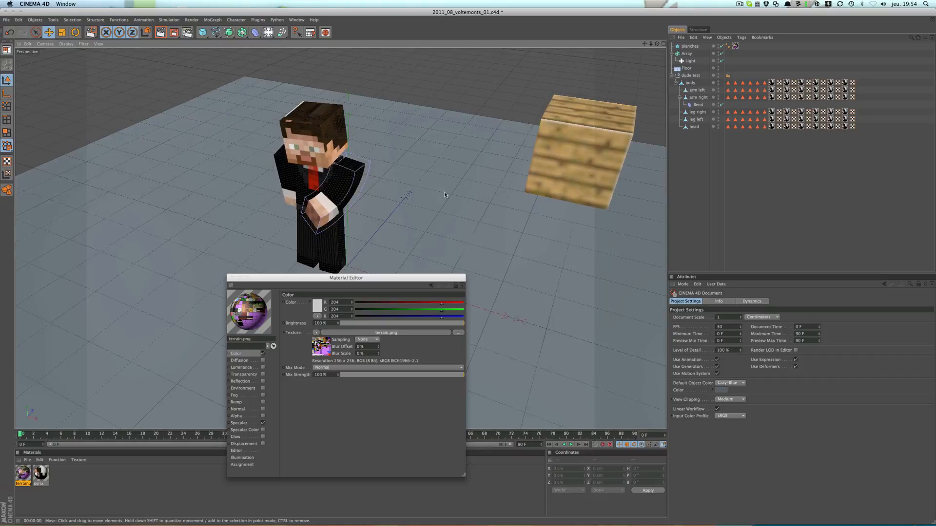
mouse_move(445, 194)
left_mouse_down("alt")
mouse_move(395, 171)
mouse_move(336, 170)
mouse_move(489, 195)
left_mouse_up("alt")
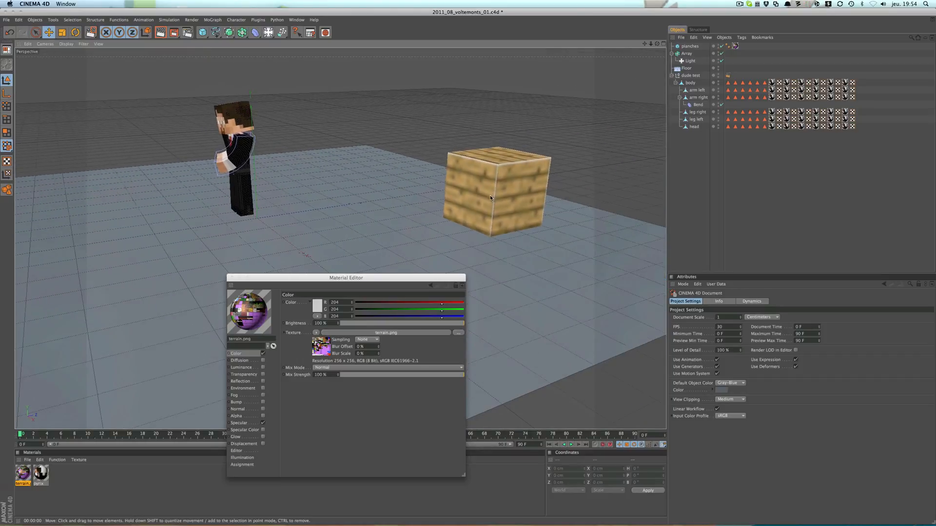
left_click_drag(365, 220, 366, 203, "alt")
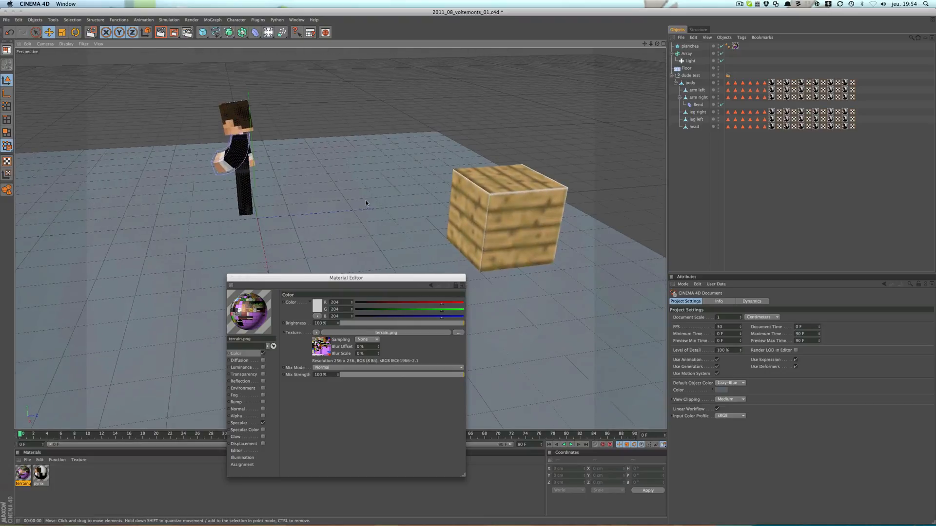
Select the planches cube and close the Material Editor.
left_click(687, 76)
left_click_drag(365, 195, 387, 225, "alt")
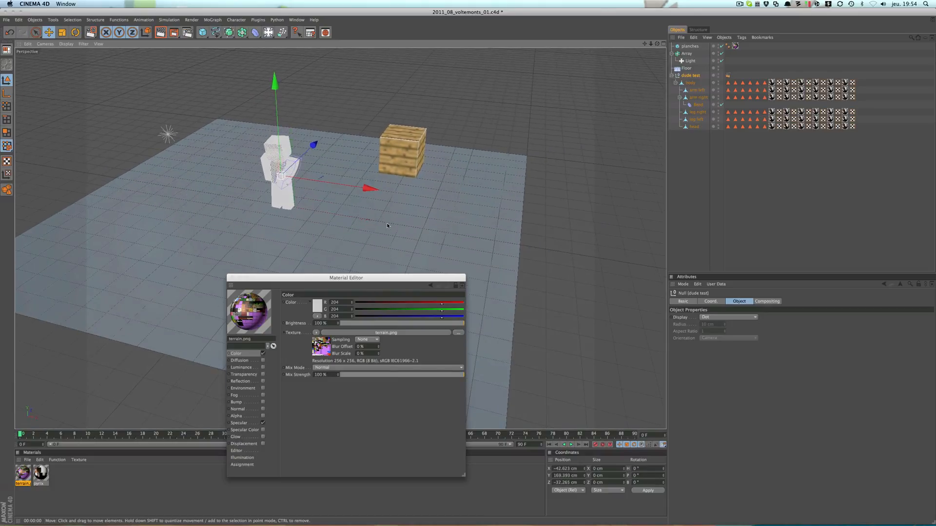
left_click(690, 45)
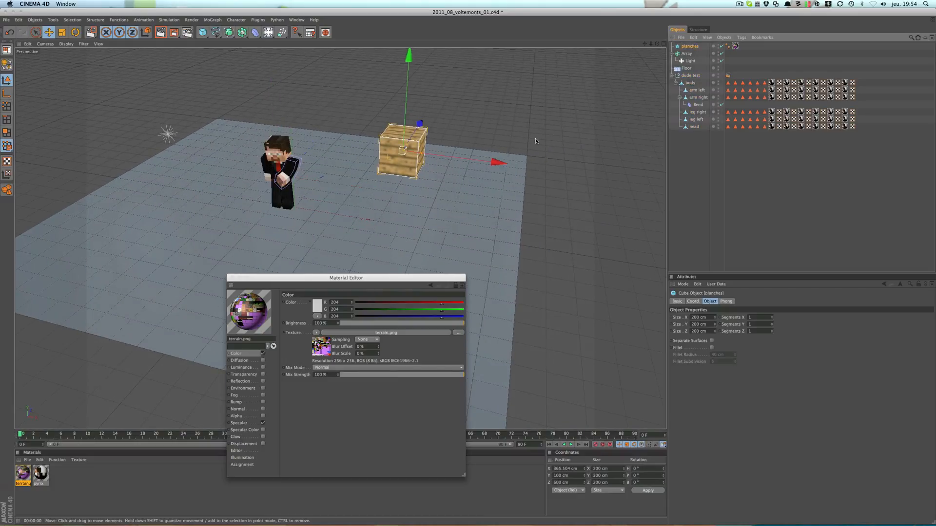
left_click(230, 278)
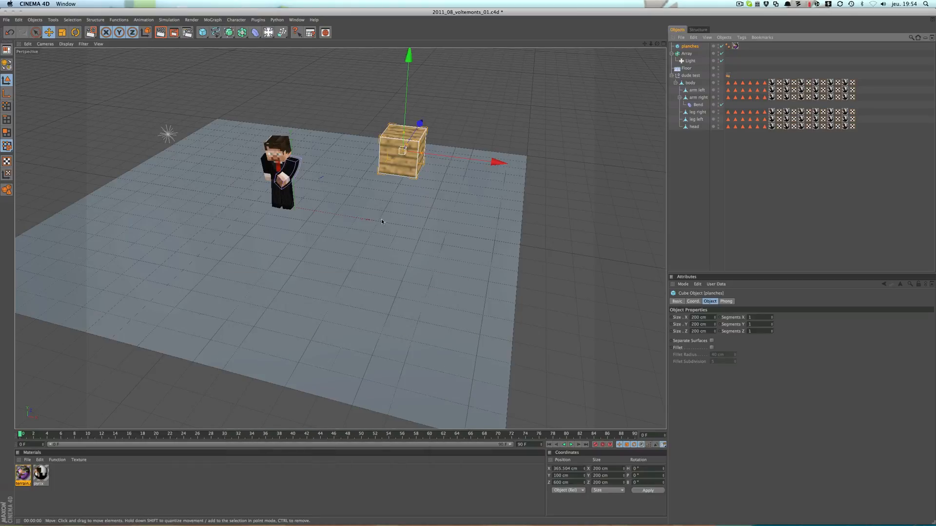
Examine the character and plank cube from several angles, then show the scene in all four views.
left_click_drag(383, 172, 334, 175, "alt")
middle_click_drag(382, 154, 396, 188, "alt")
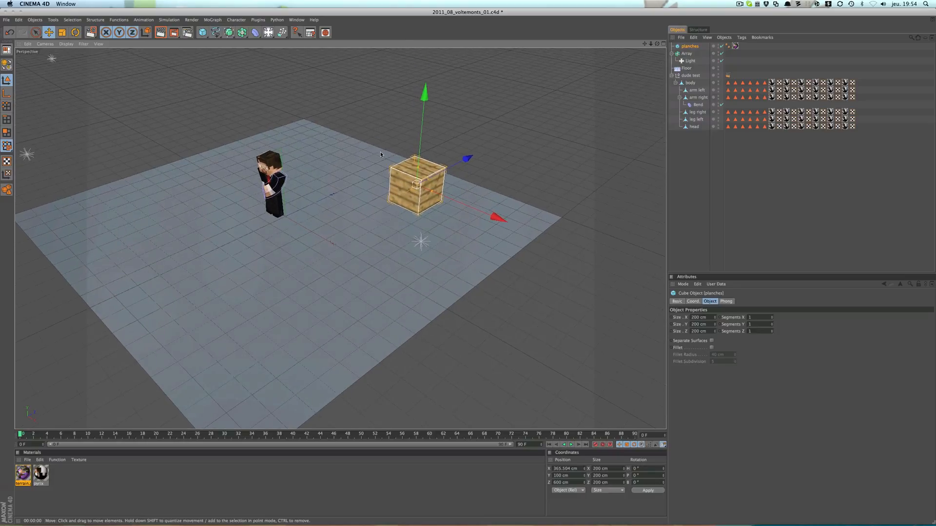
mouse_move(381, 152)
left_mouse_down("alt")
mouse_move(383, 128)
mouse_move(408, 147)
mouse_move(380, 162)
left_mouse_up("alt")
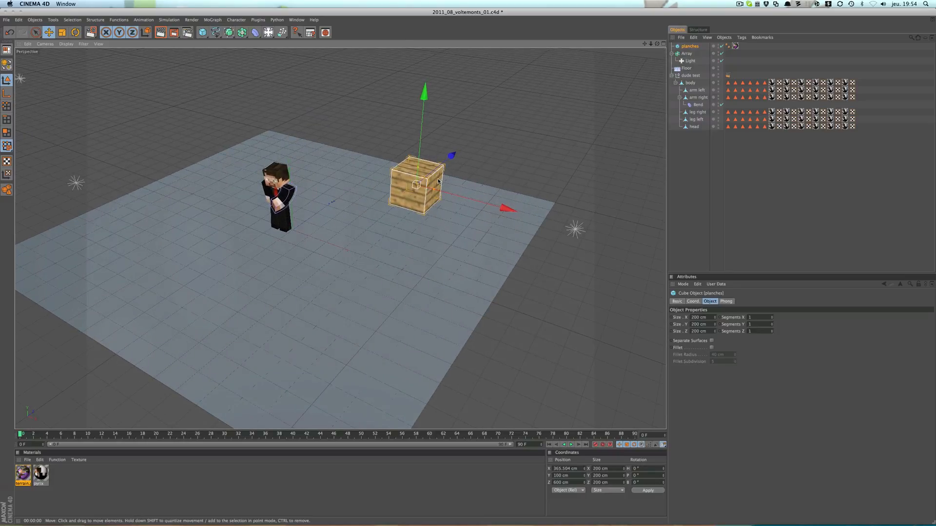
left_click_drag(317, 204, 276, 201, "alt")
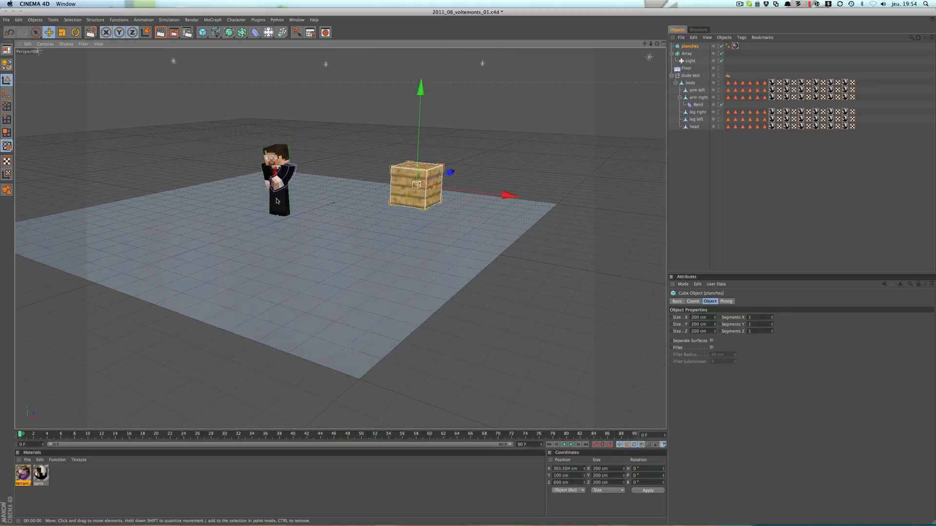
left_click_drag(334, 191, 337, 157, "alt")
middle_click(337, 190)
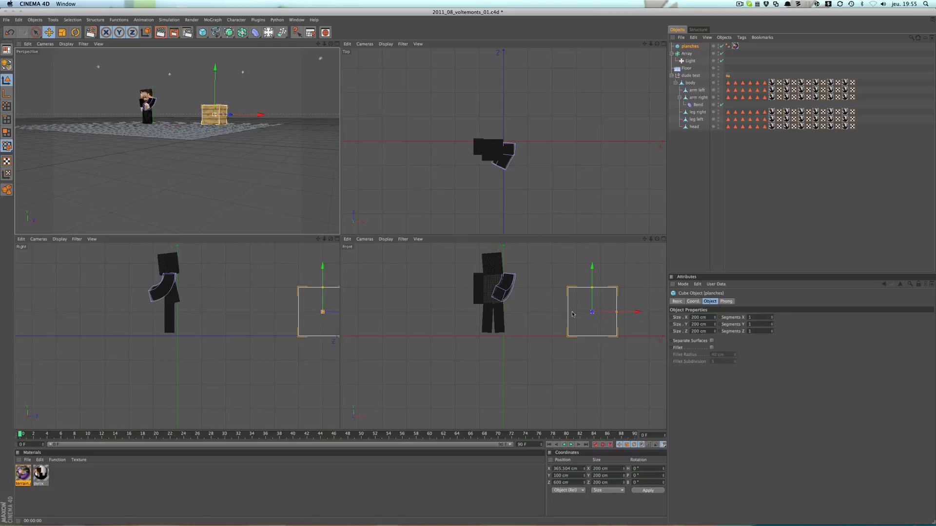
Bake the dude test hierarchy with Current State to Object and delete the original hierarchy with the Bend deformer.
left_click(690, 76)
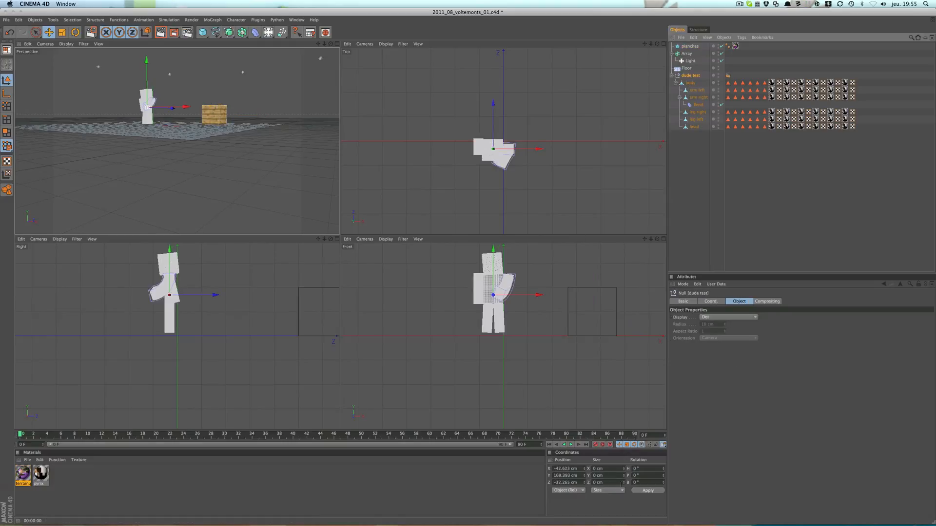
left_click(690, 83)
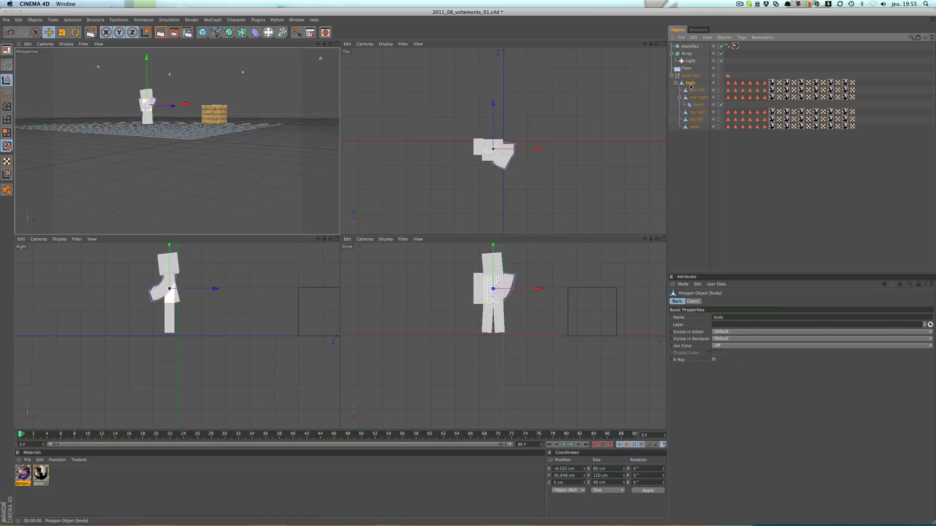
left_click(694, 126, "shift")
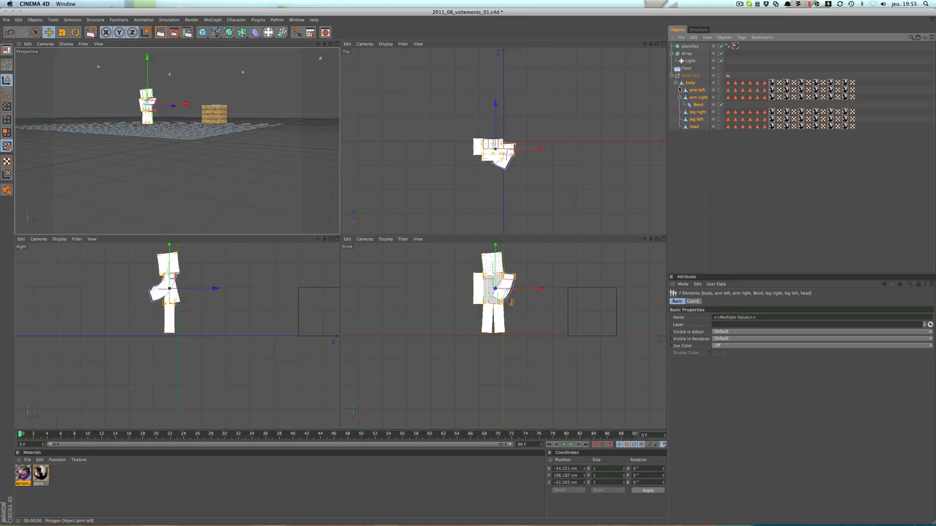
left_click(689, 75)
right_click(688, 76)
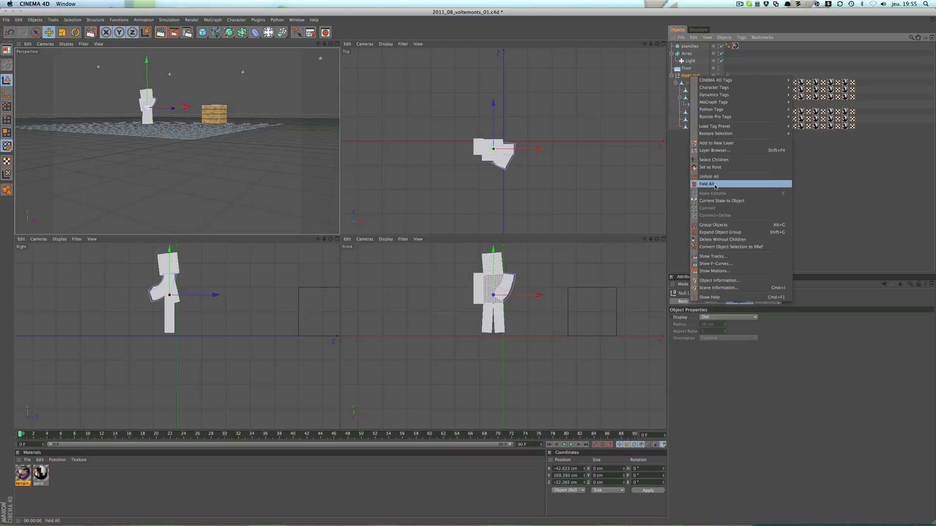
left_click(718, 203)
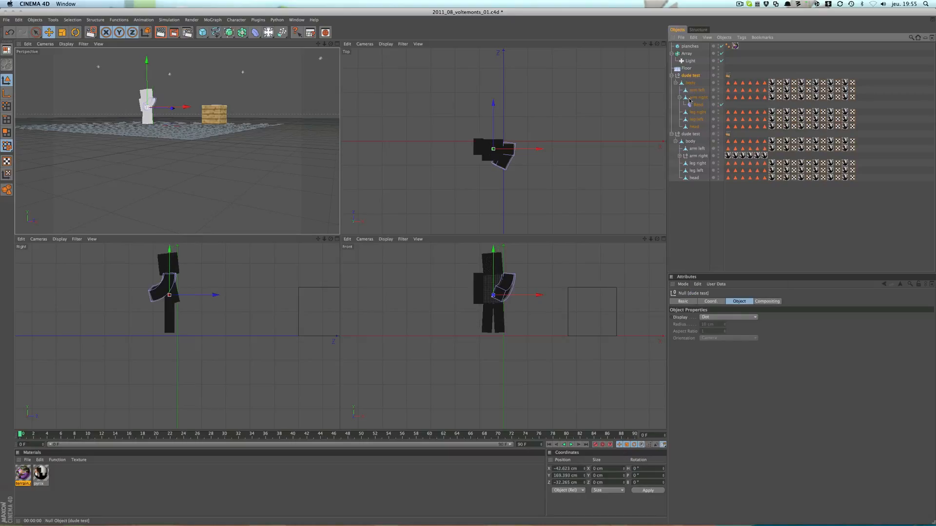
left_click(709, 301)
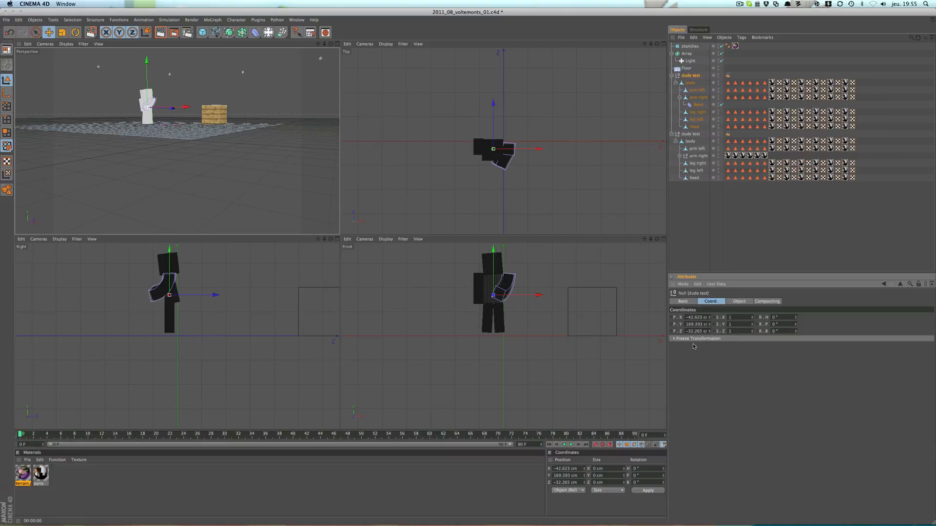
key("Delete")
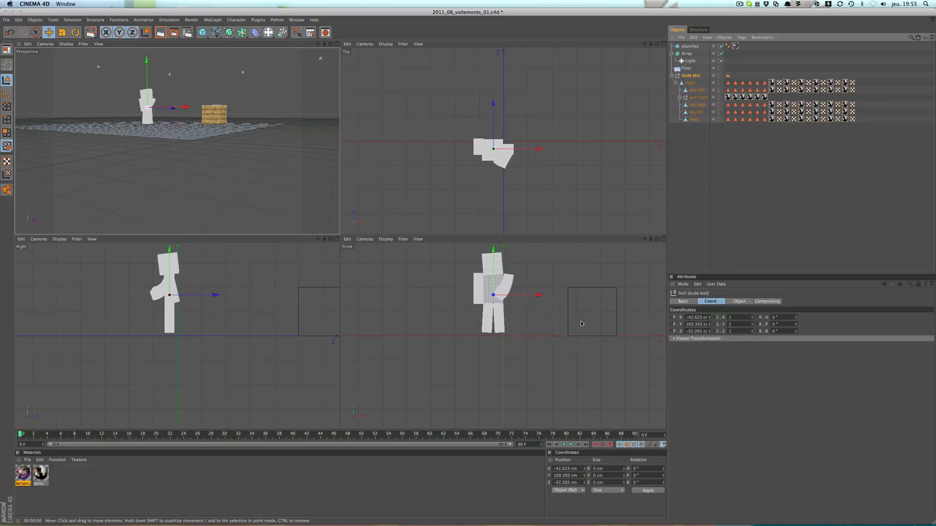
Set the bank rotation of the character's right leg to 0°.
scroll(585, 286, "down", 2)
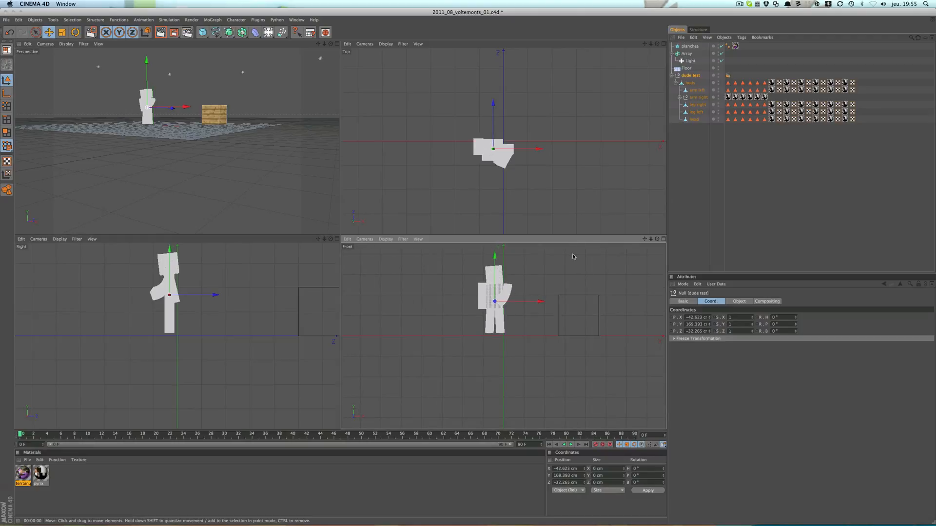
middle_click_drag(574, 256, 570, 279, "alt")
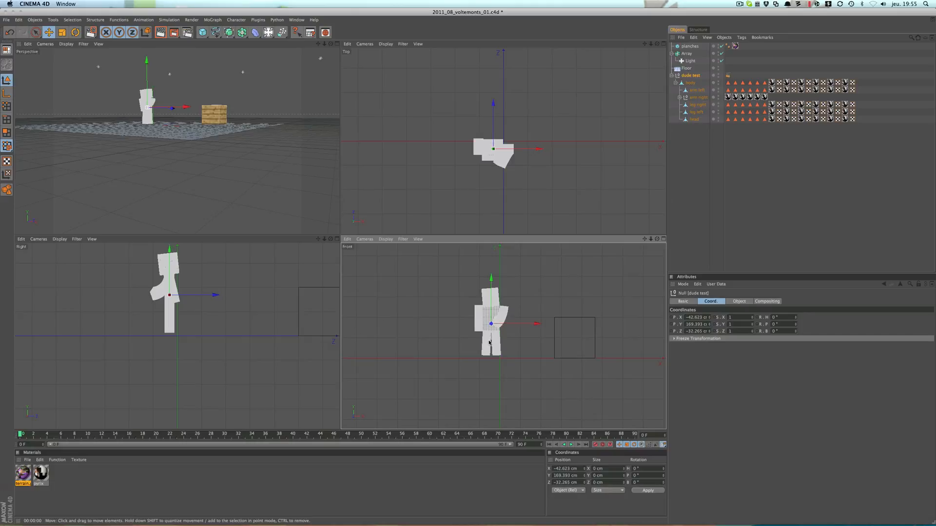
left_click(703, 167)
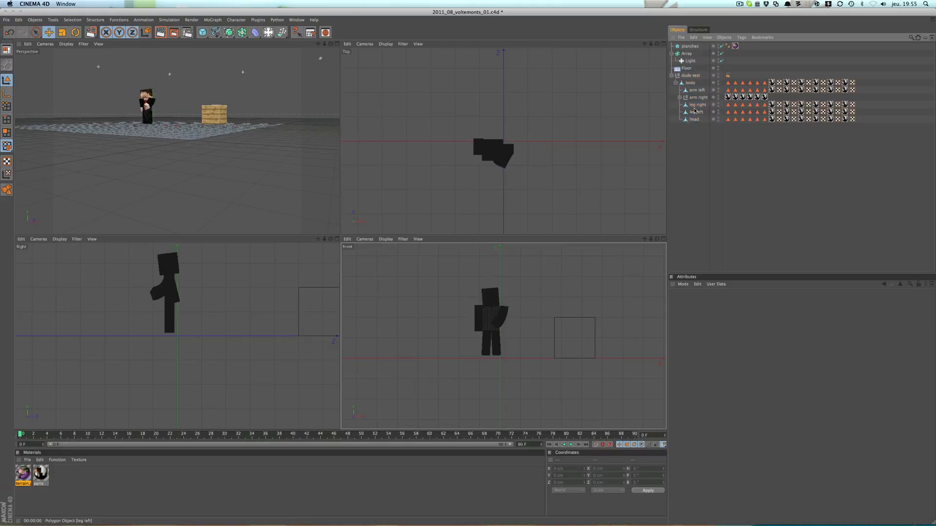
left_click(697, 105)
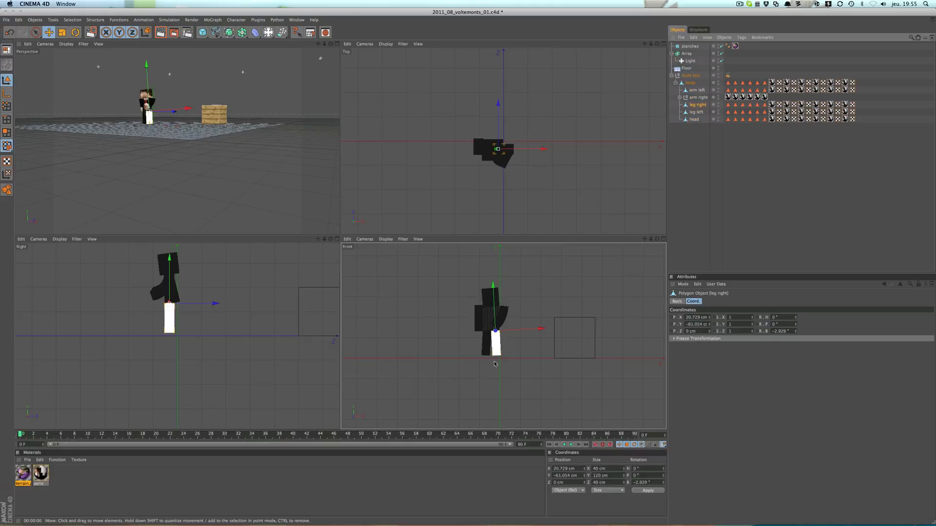
scroll(135, 119, "up", 5)
left_click_drag(135, 118, 191, 147, "alt")
scroll(197, 187, "up", 4)
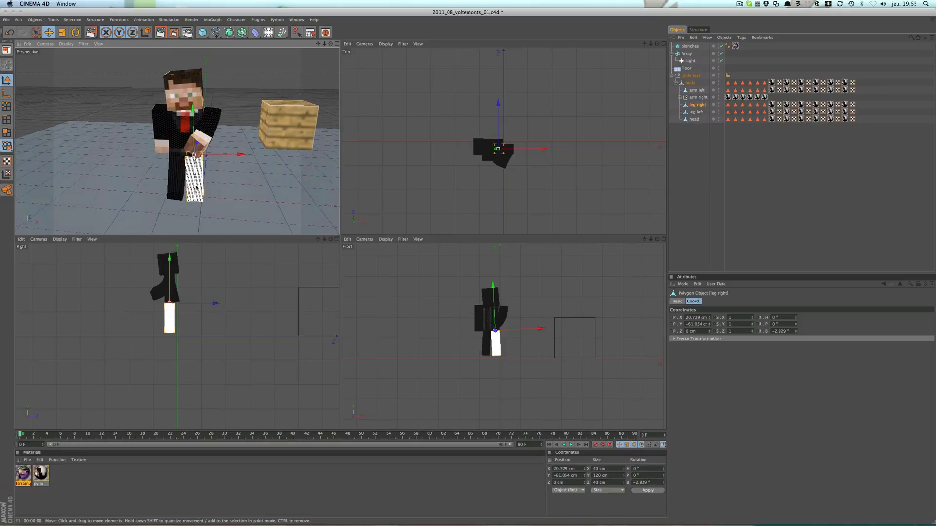
middle_click_drag(197, 187, 192, 154, "alt")
scroll(197, 187, "up", 3)
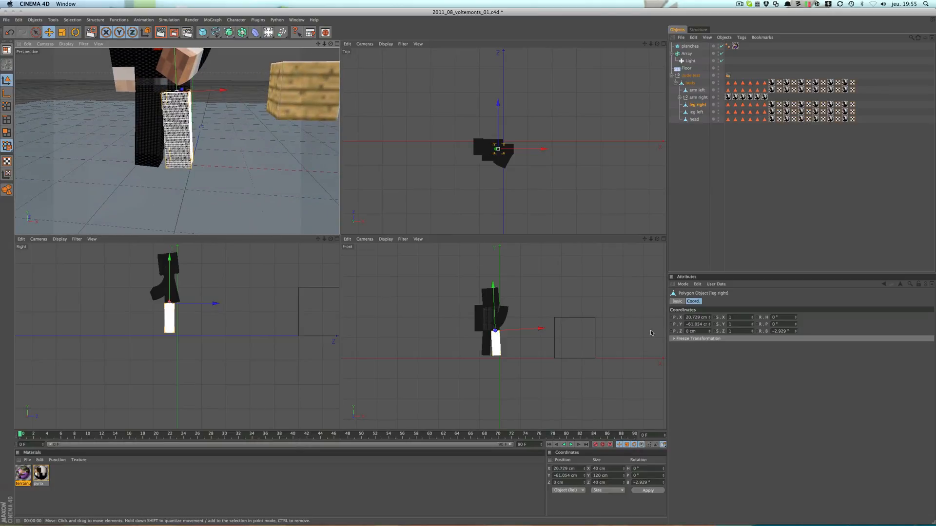
left_click(792, 332)
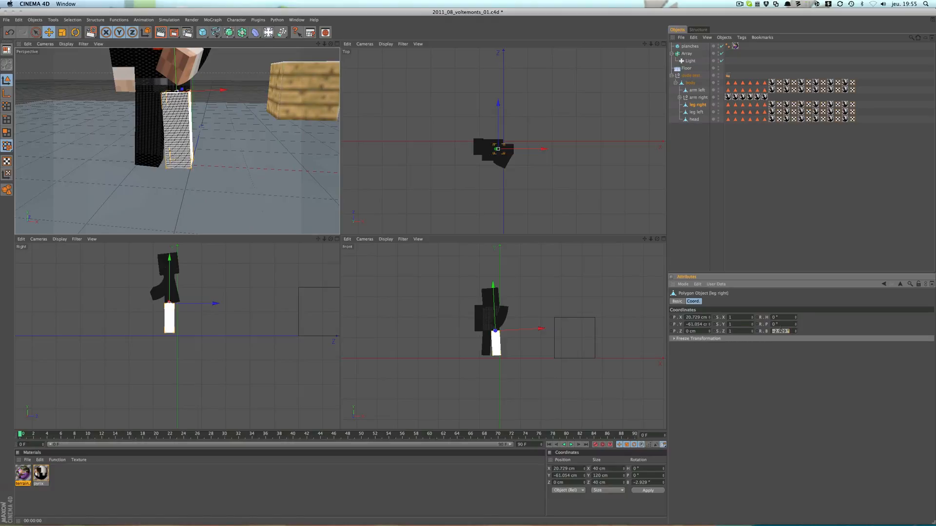
type("0")
key("Return")
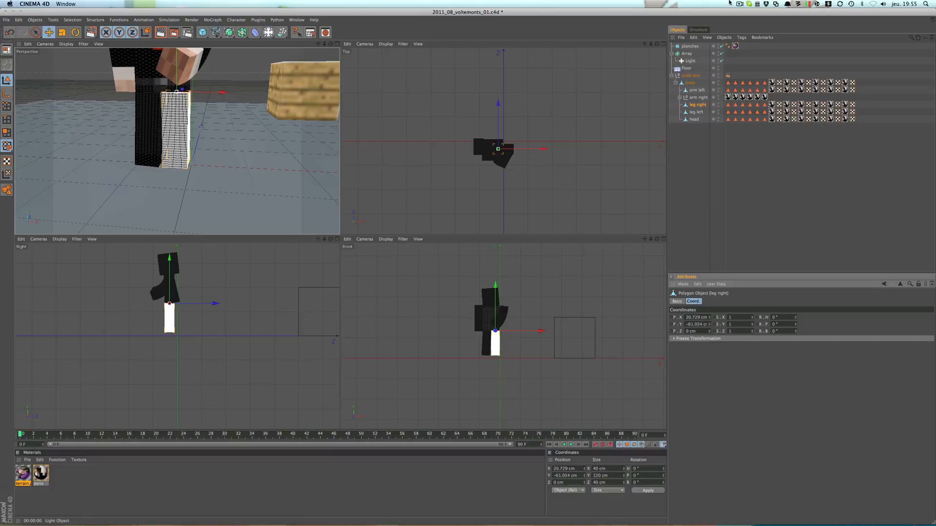
Set the heading, pitch and bank rotations of the character's left leg to 0° and clear the selection.
left_click(696, 112)
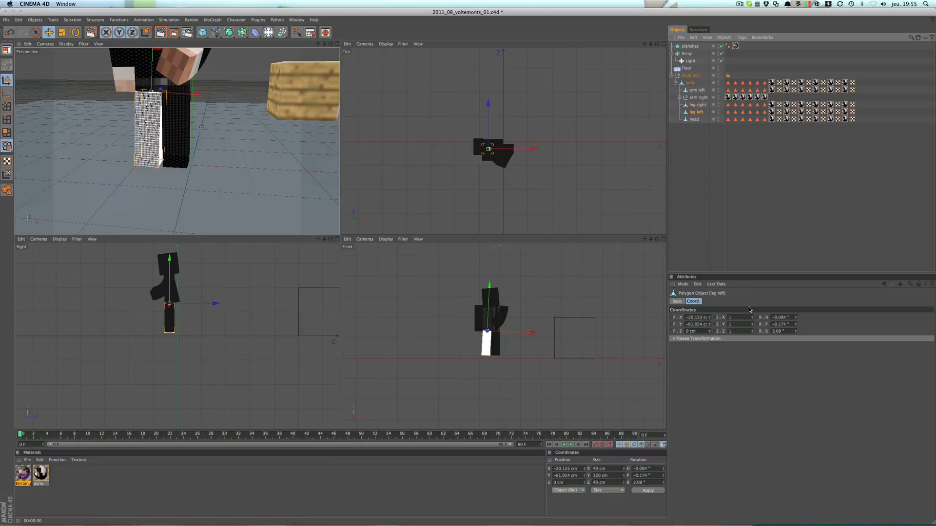
double_click(776, 319)
type("0")
key("Tab")
type("0")
key("Tab")
type("0")
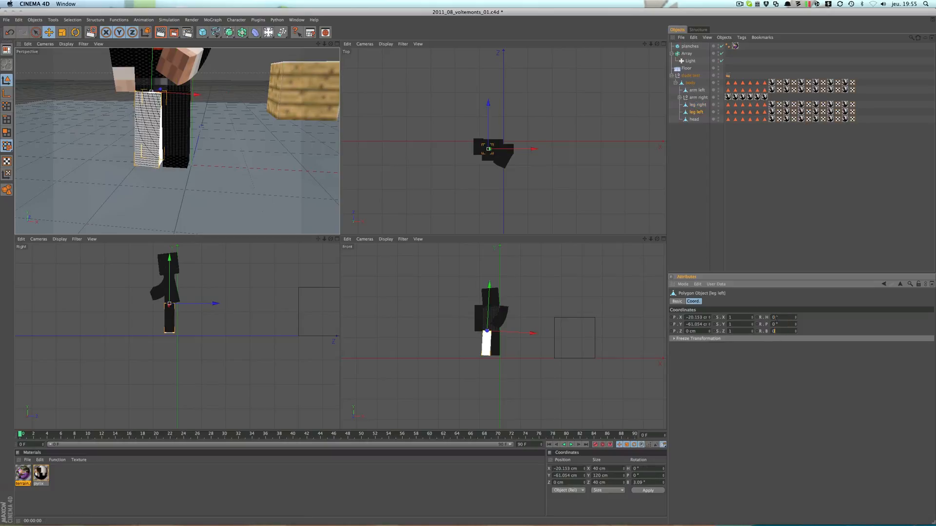
key("Return")
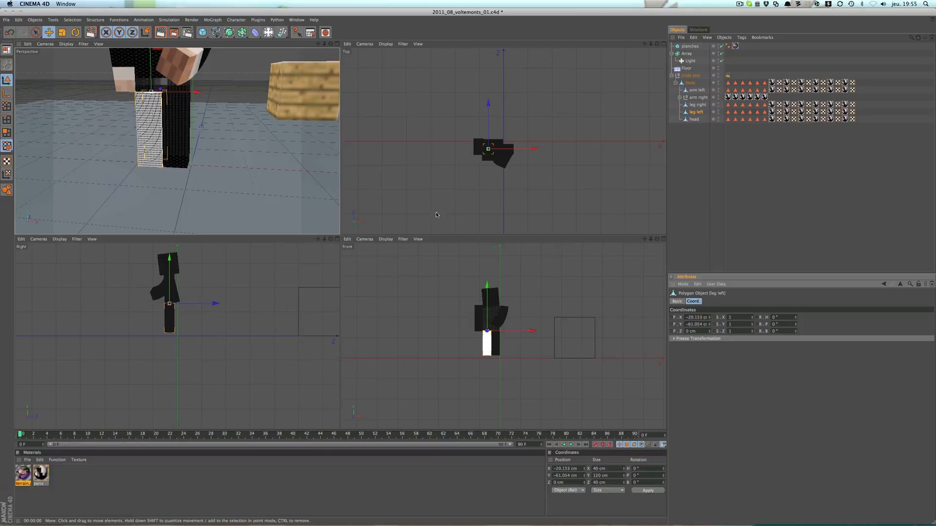
left_click(710, 209)
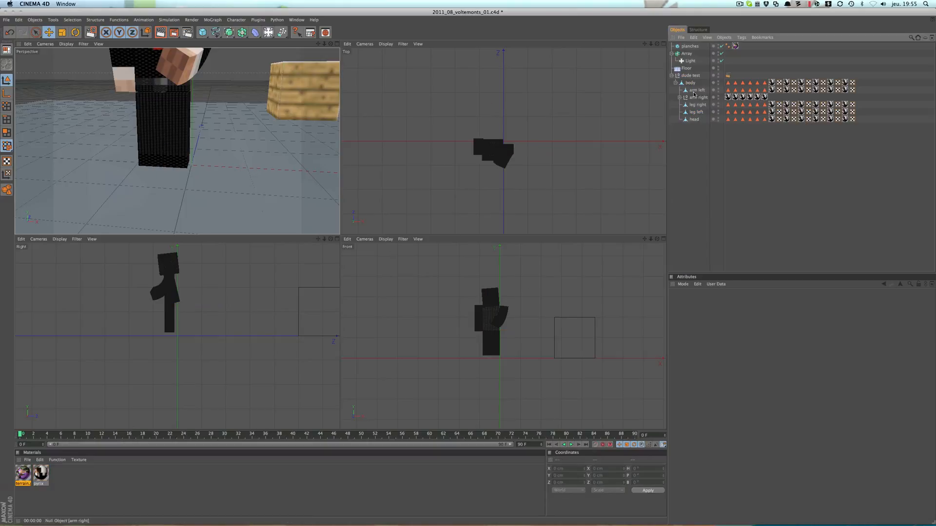
Set the heading, pitch and bank rotations of the character's head to 0°.
left_click(694, 119)
double_click(777, 318)
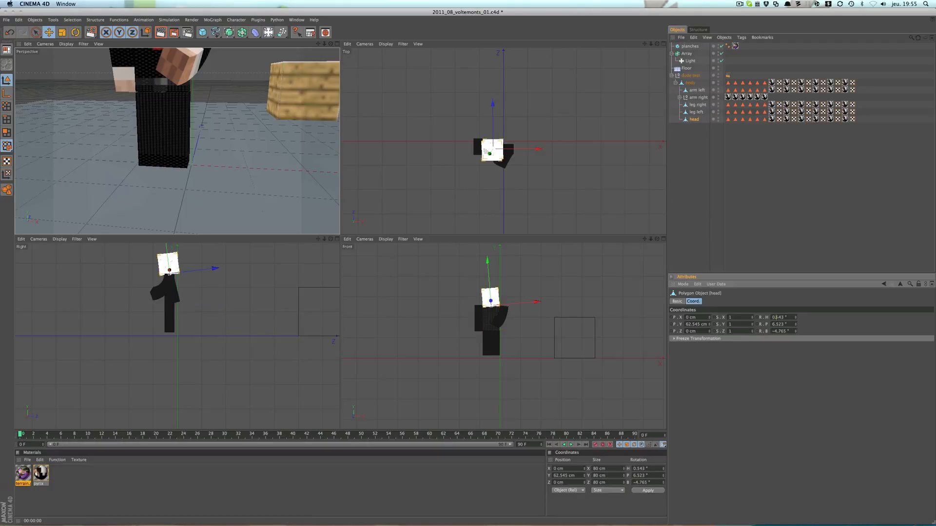
type("0")
key("Tab")
type("0")
key("Tab")
type("0")
key("Return")
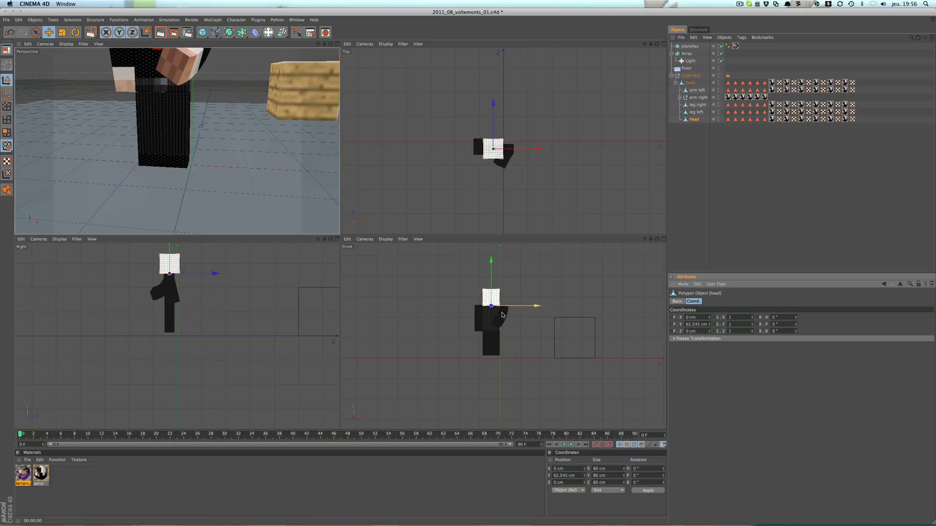
Lower the head onto the body in the front view, to a Y position of about 60.13 cm.
scroll(495, 315, "up", 5)
scroll(494, 315, "up", 5)
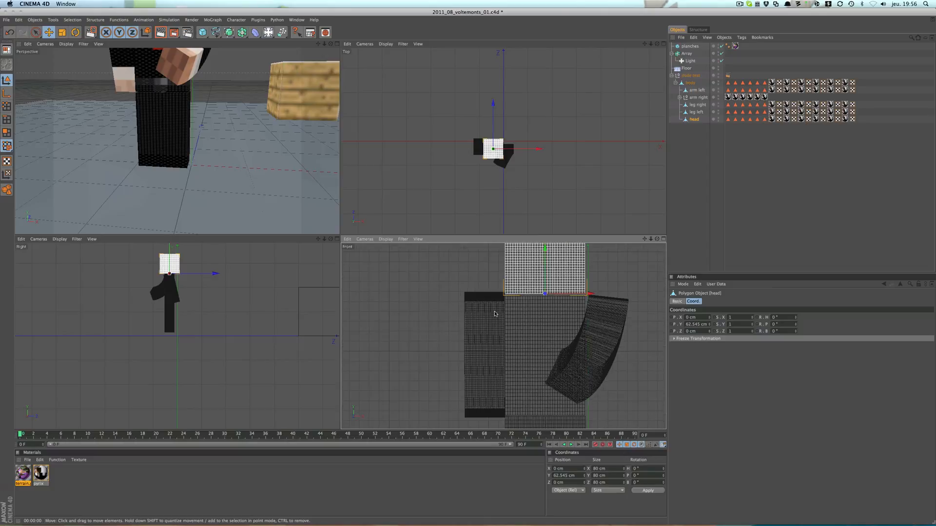
scroll(546, 333, "up", 4)
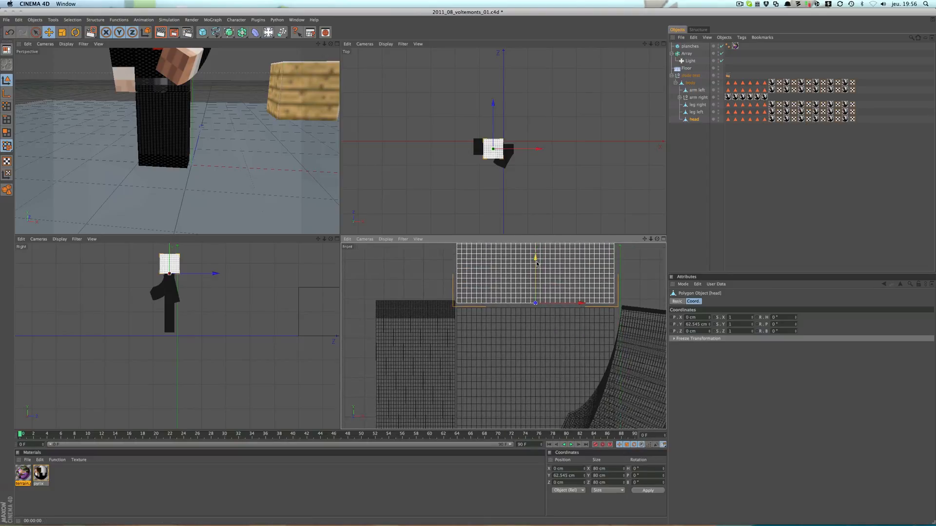
left_click_drag(535, 260, 535, 264)
middle_click_drag(523, 362, 515, 264, "alt")
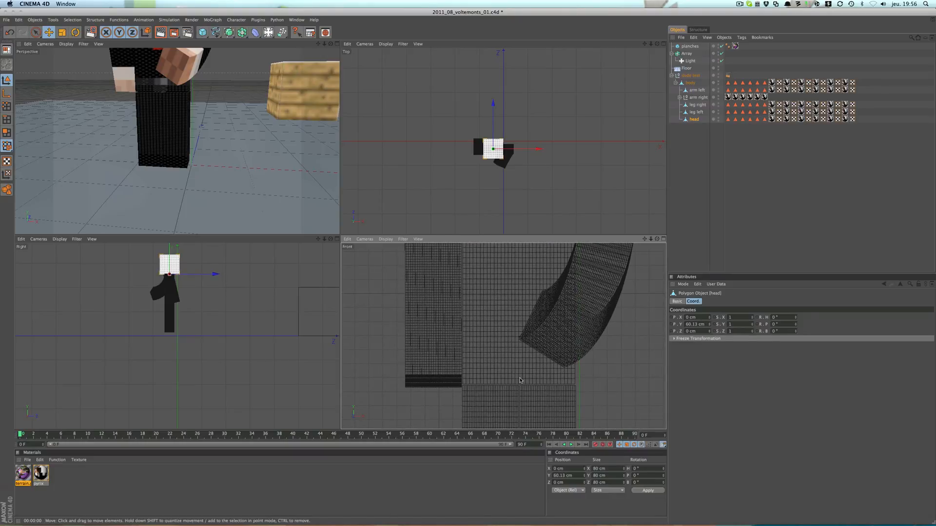
left_click(519, 380, "shift")
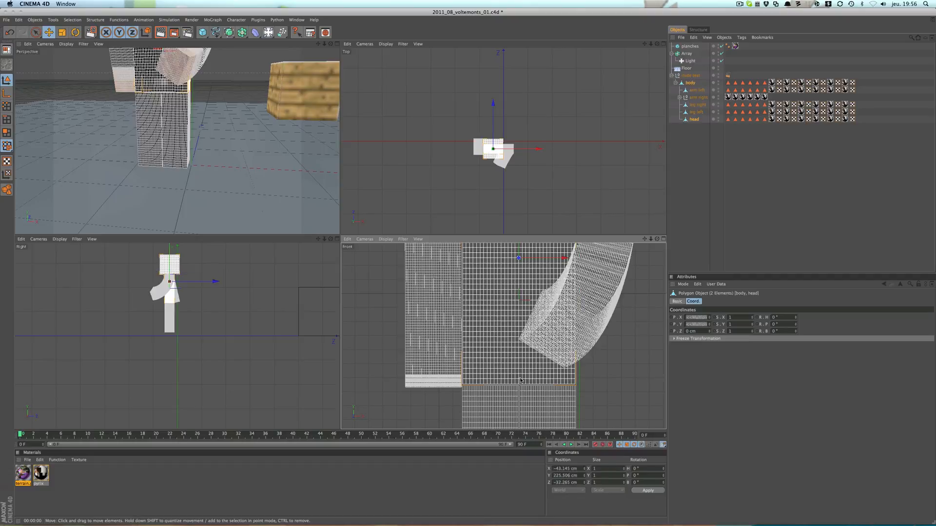
left_click(702, 183)
left_click(698, 98)
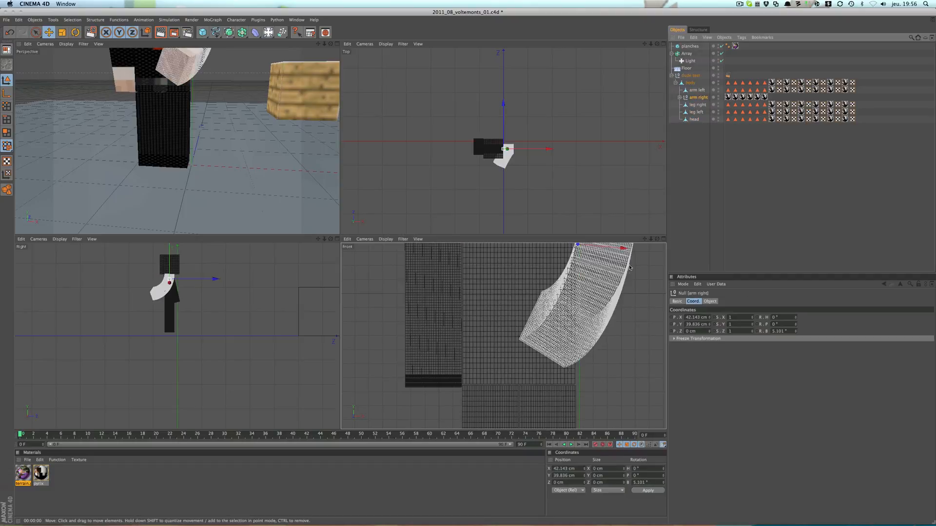
scroll(603, 276, "down", 3)
middle_click_drag(603, 276, 574, 336, "alt")
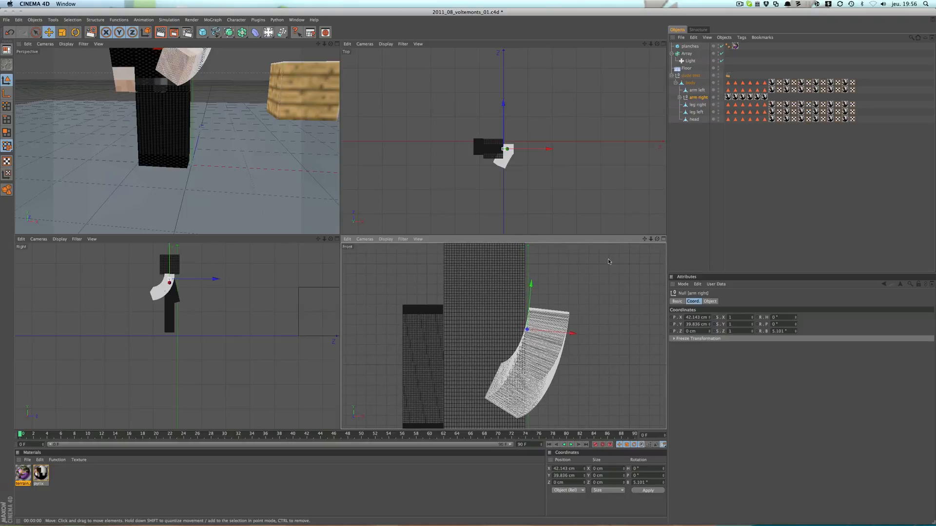
scroll(565, 331, "up", 2)
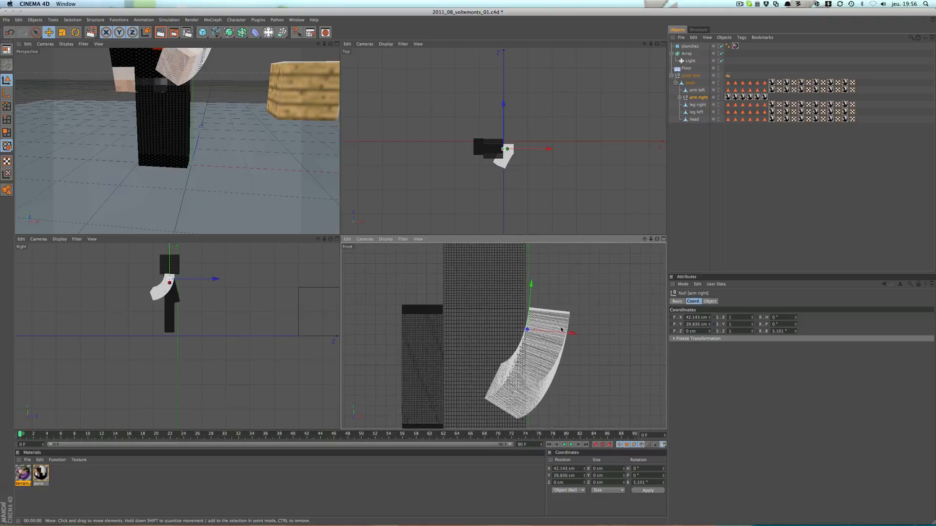
Set the left arm's pitch rotation to 0° and nudge it against the body, to about X -40.53 cm and Y 39.99 cm.
left_click(688, 91)
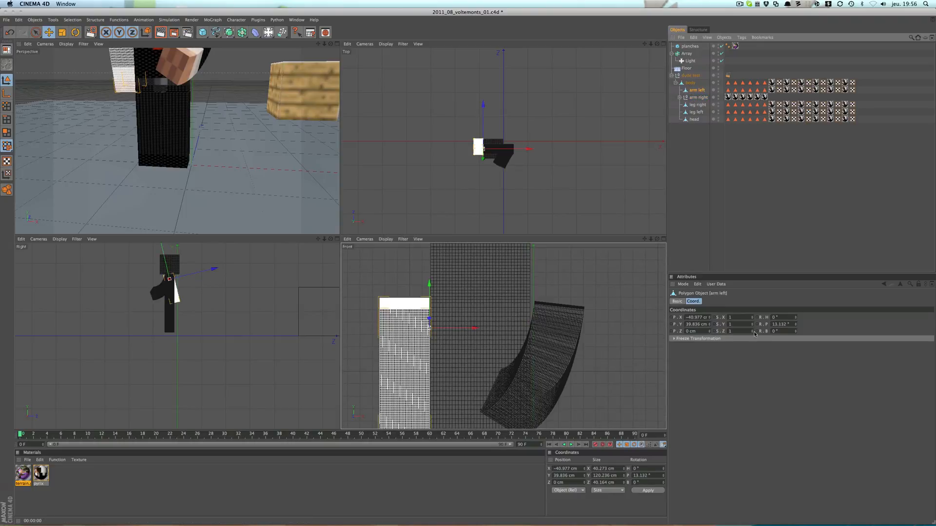
left_click(778, 324)
type("0")
key("Return")
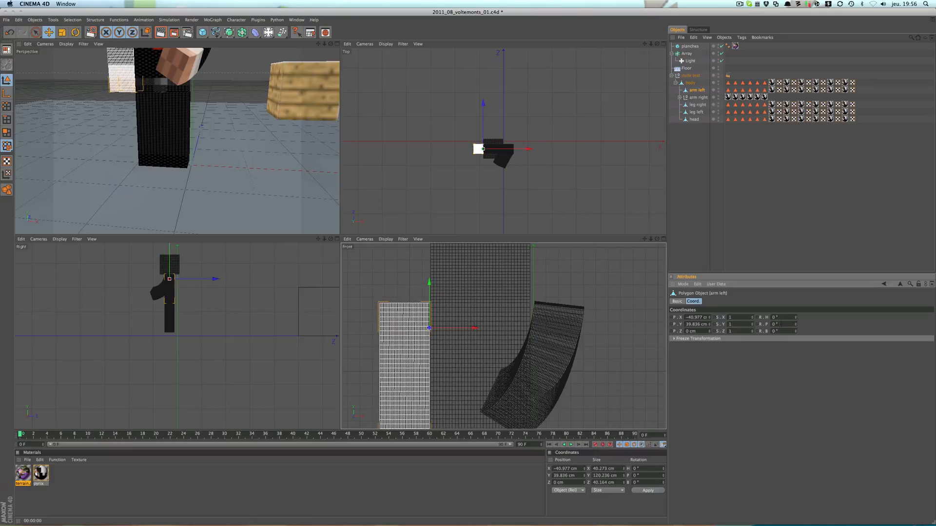
scroll(413, 342, "up", 6)
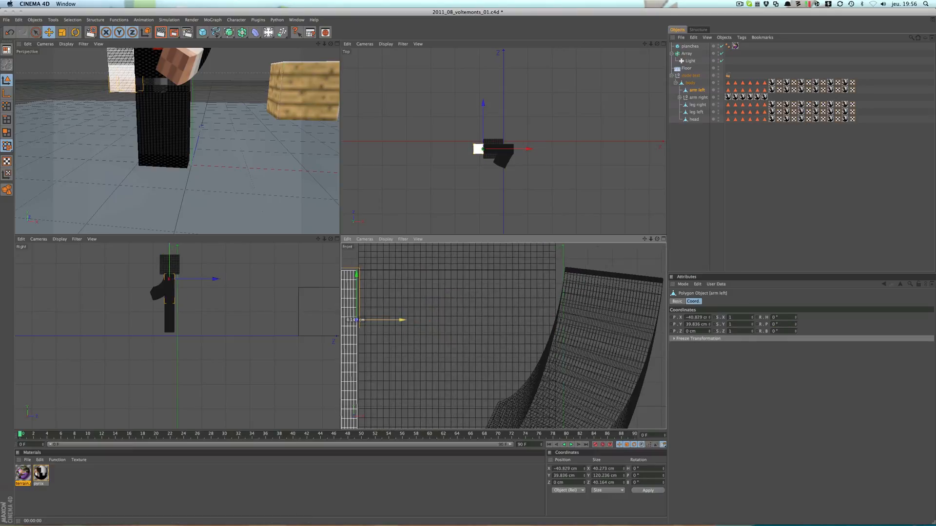
left_click_drag(393, 322, 394, 322)
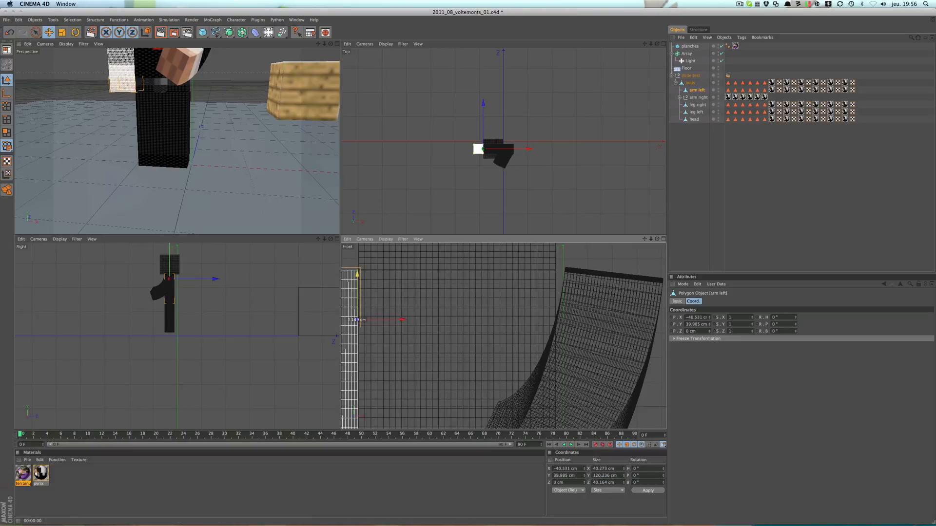
Delete the arm right null together with the bent right arm mesh inside it.
left_click(591, 280)
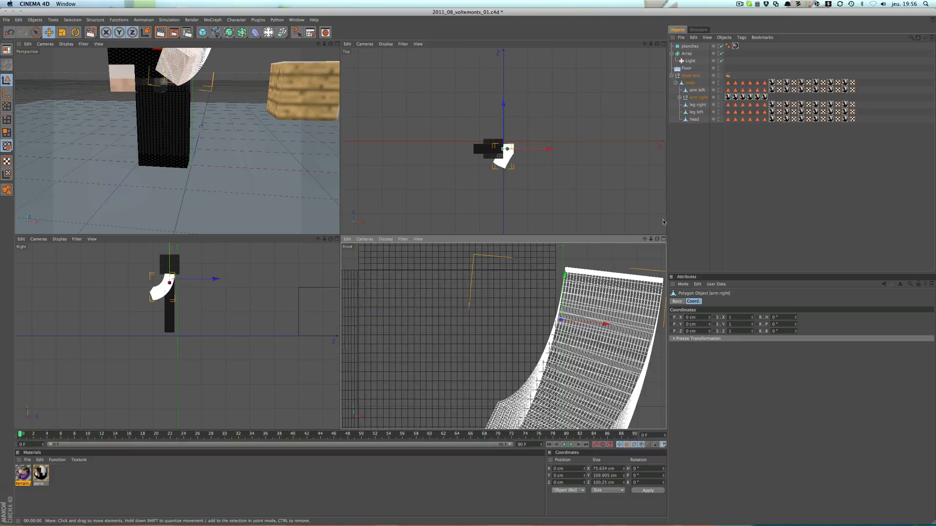
left_click(678, 97)
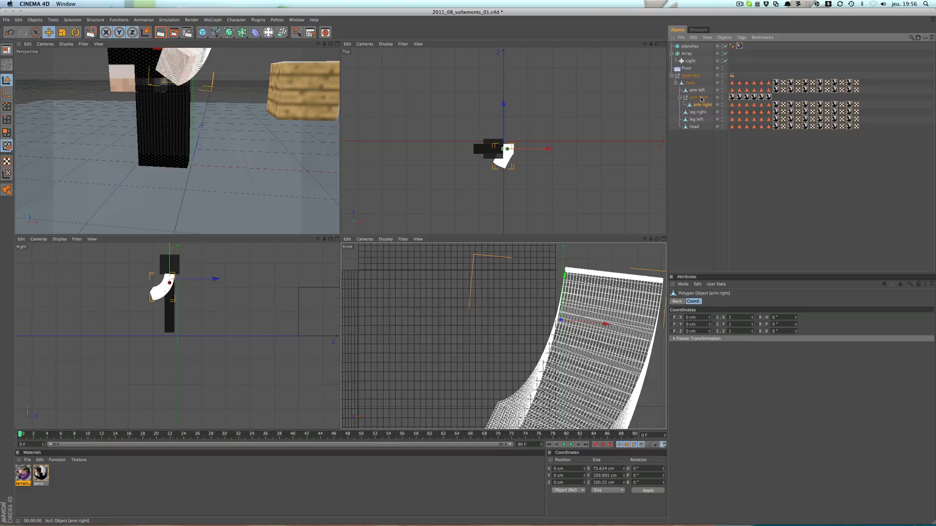
left_click(702, 98)
scroll(214, 201, "down", 5)
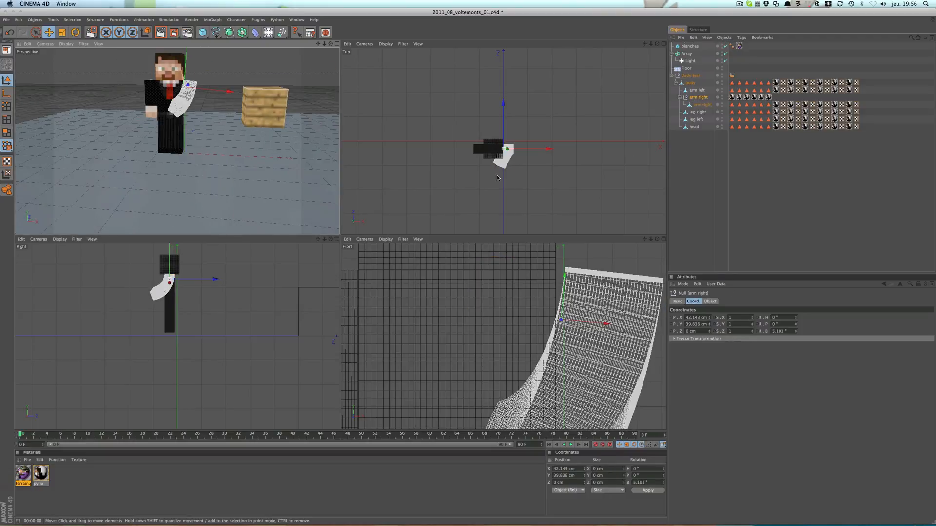
left_click(692, 144)
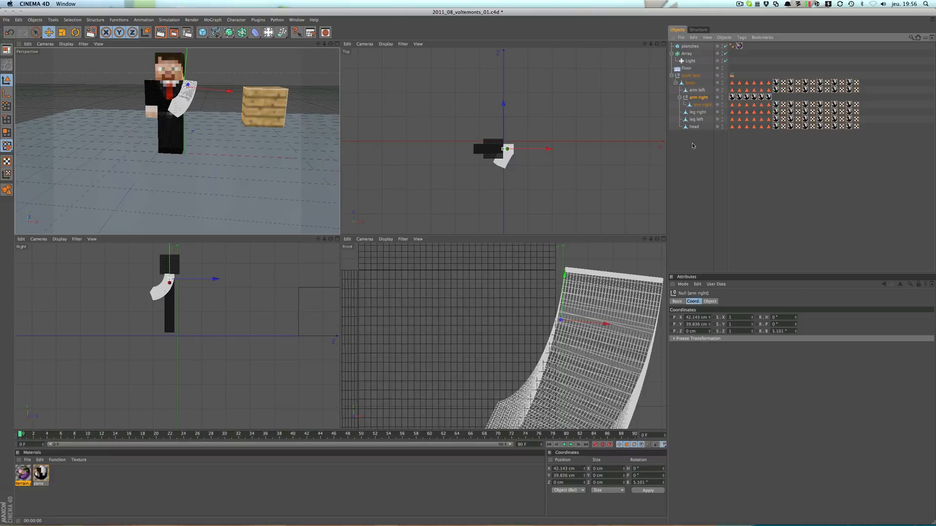
left_click(698, 98)
left_click(699, 104)
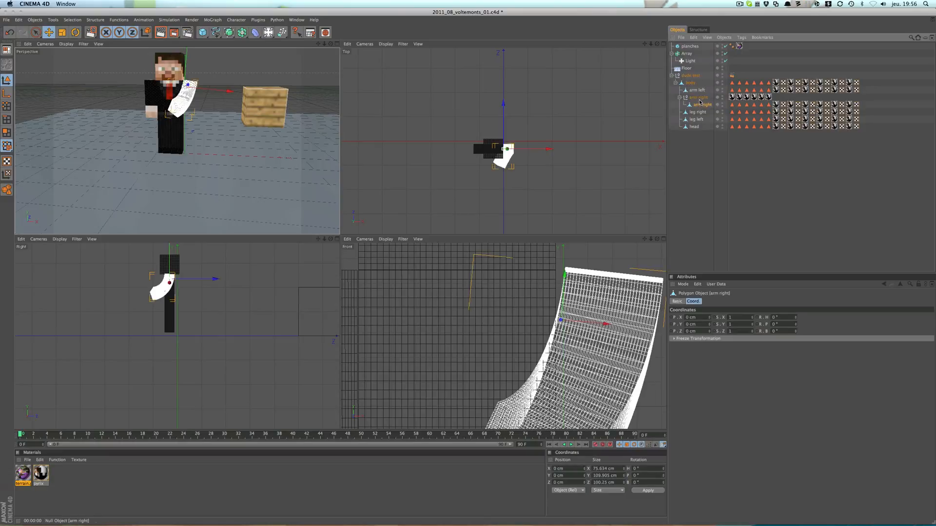
left_click(700, 98)
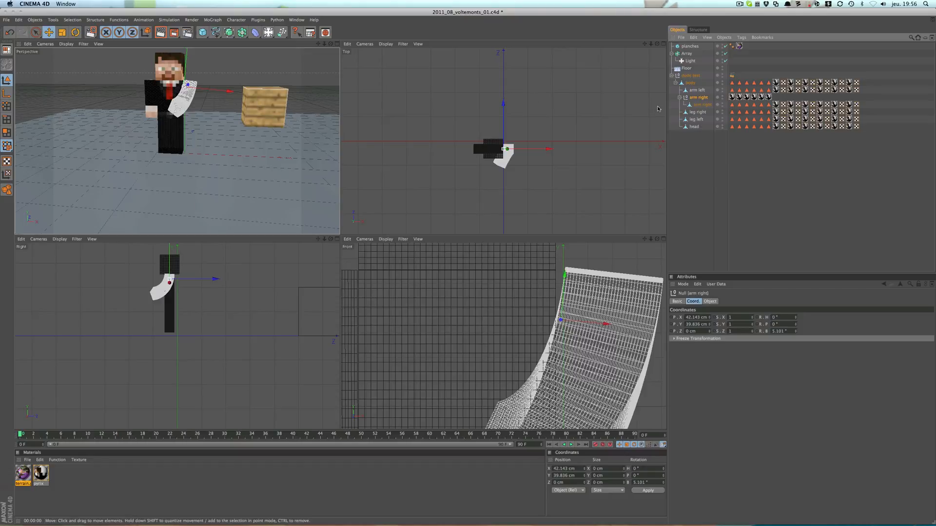
left_click(694, 104, "ctrl")
key("Delete")
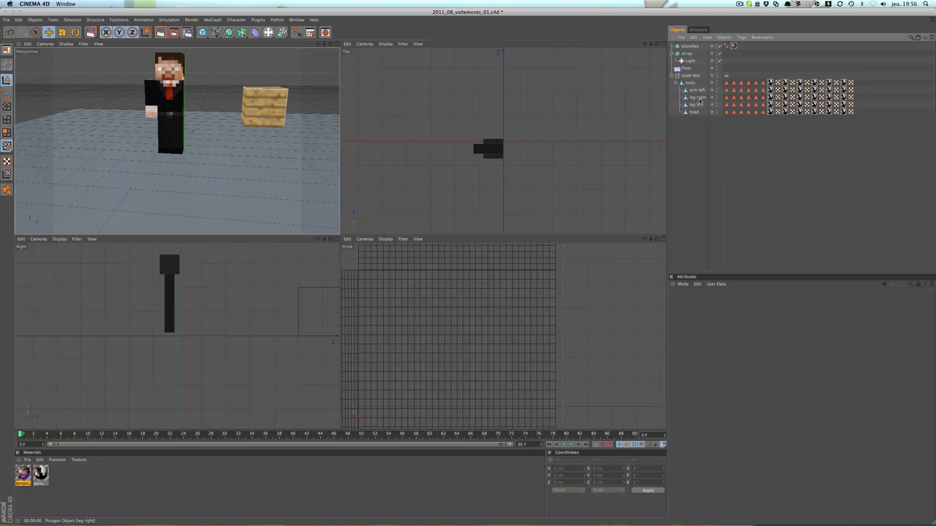
Duplicate the straightened left arm and move the copy across to the character's other side, to an X position of about 36.32 cm.
left_click(700, 91)
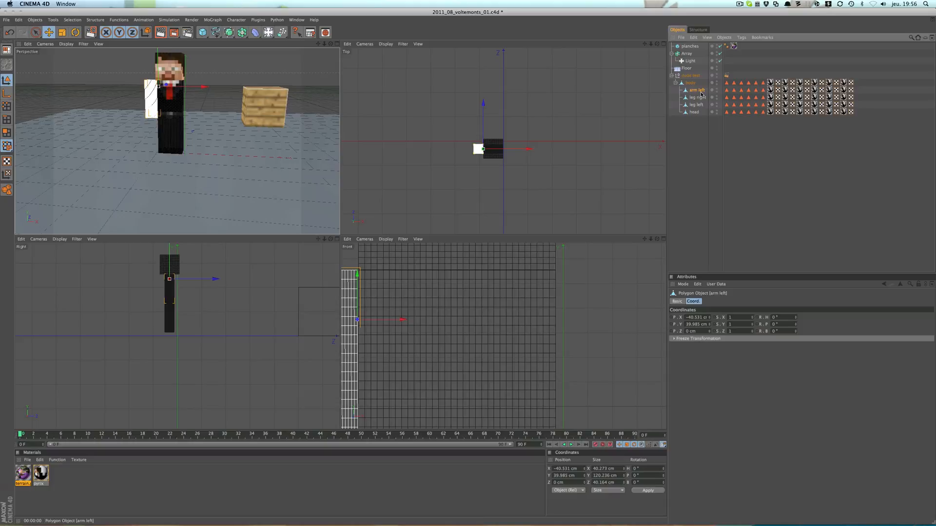
key("super+v")
left_click_drag(203, 87, 242, 87)
scroll(513, 159, "up", 5)
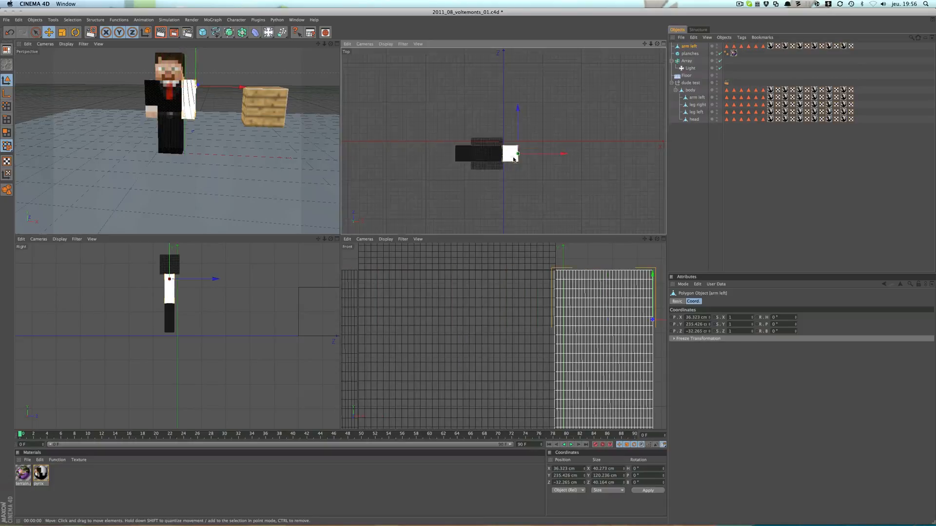
scroll(518, 186, "up", 4)
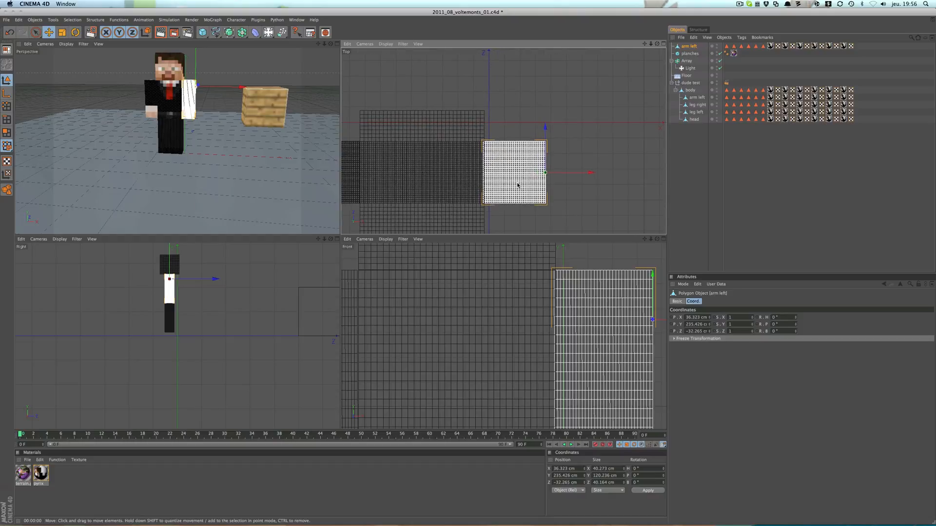
Rotate the duplicated arm 180° in heading and move it back towards the body in the top view, to about X -1.42 cm.
key("r")
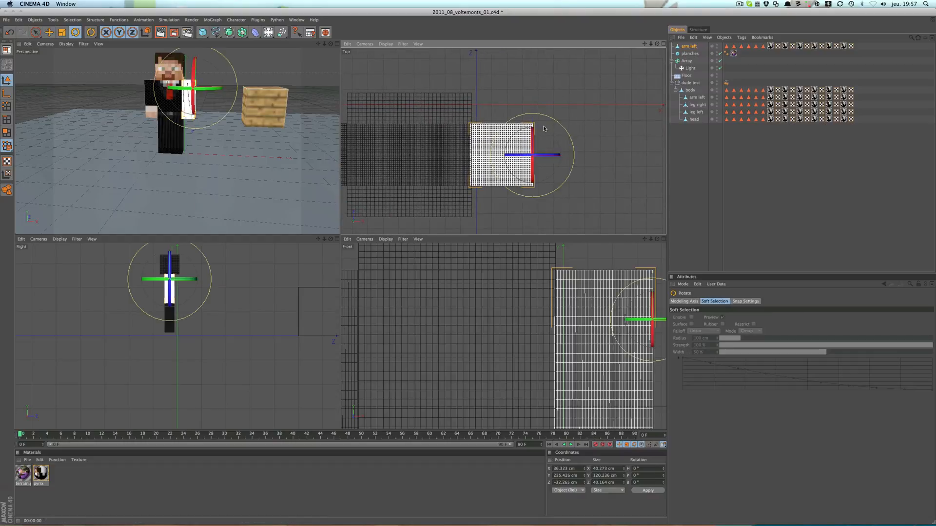
mouse_move(521, 190)
left_mouse_down()
mouse_move(478, 145)
mouse_move(508, 200)
left_mouse_up()
key("e")
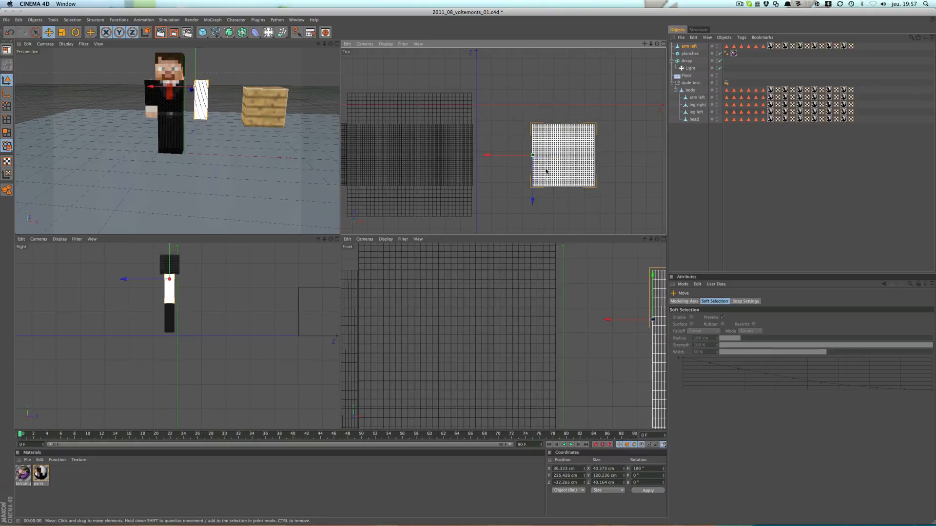
left_click_drag(487, 155, 428, 155)
scroll(428, 155, "up", 10)
middle_click_drag(386, 185, 459, 157, "alt")
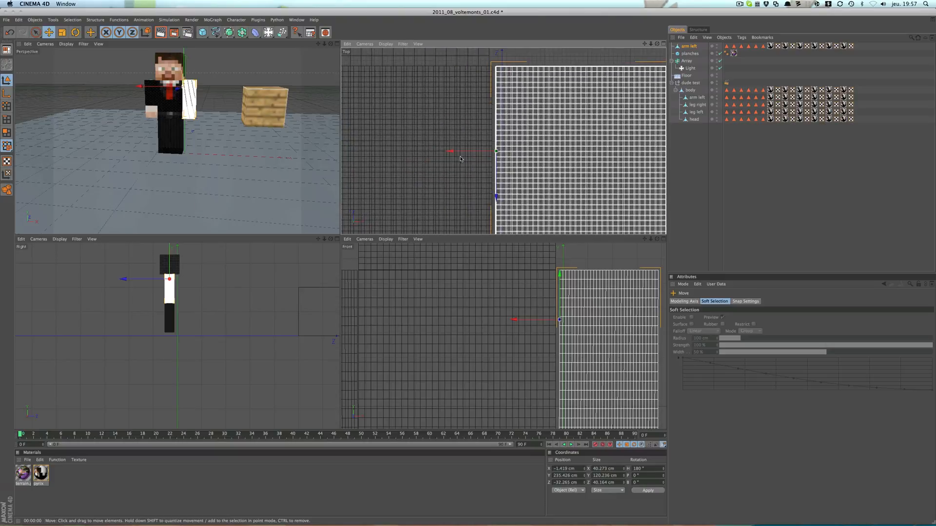
scroll(459, 157, "up", 2)
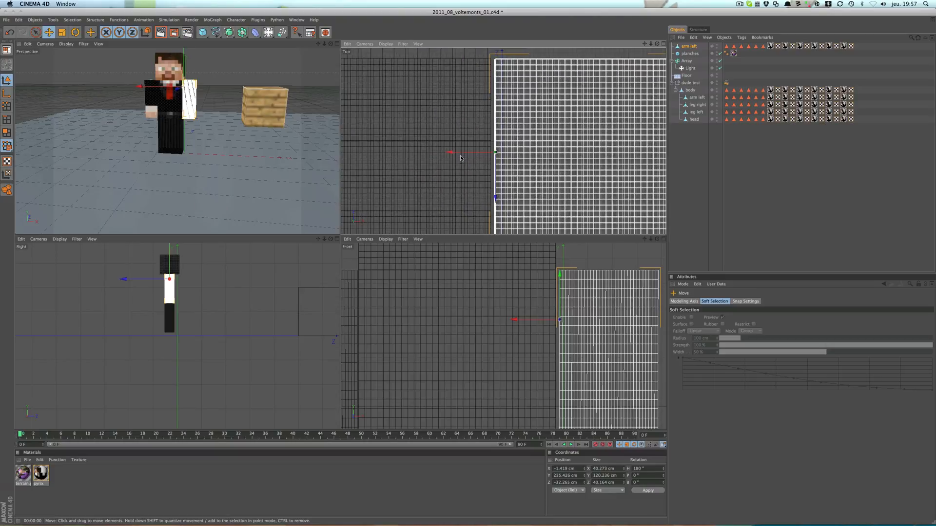
left_click(687, 47)
left_click(773, 317)
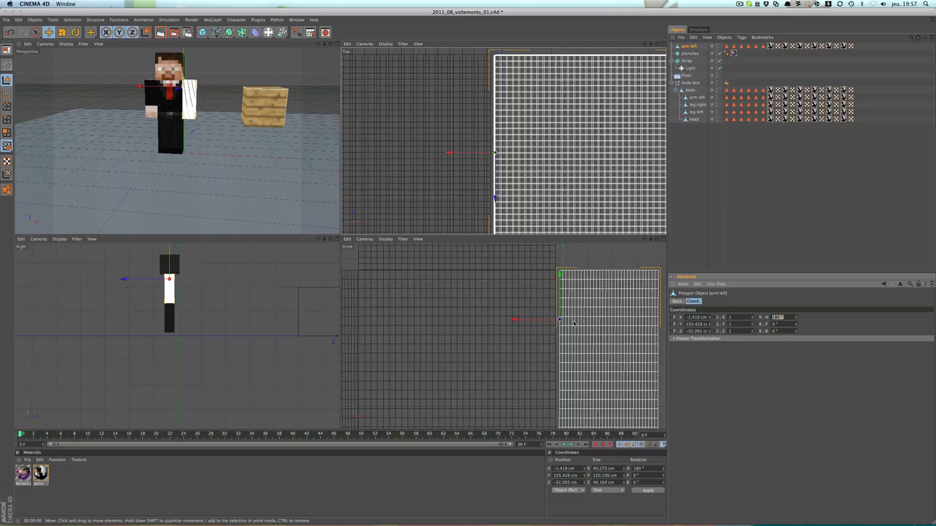
scroll(568, 369, "up", 2)
middle_click_drag(468, 269, 371, 141, "alt")
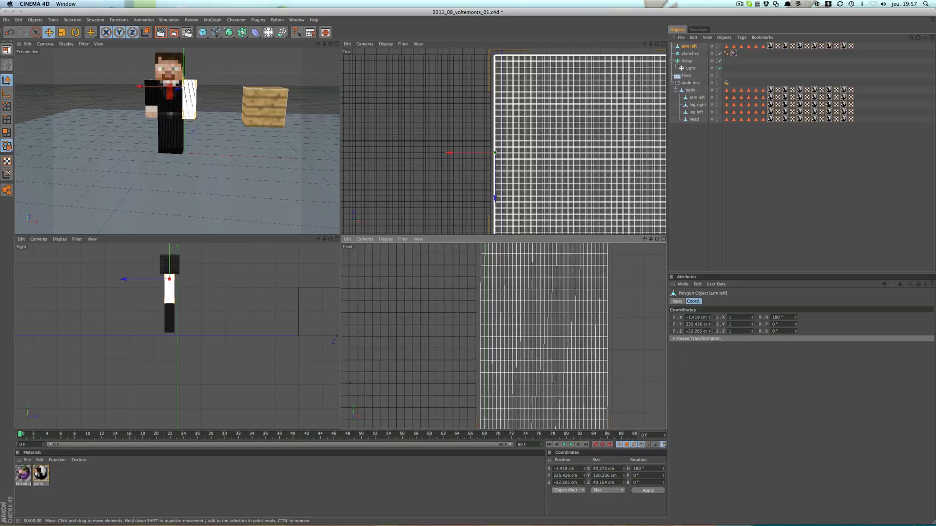
middle_click_drag(547, 394, 546, 337, "alt")
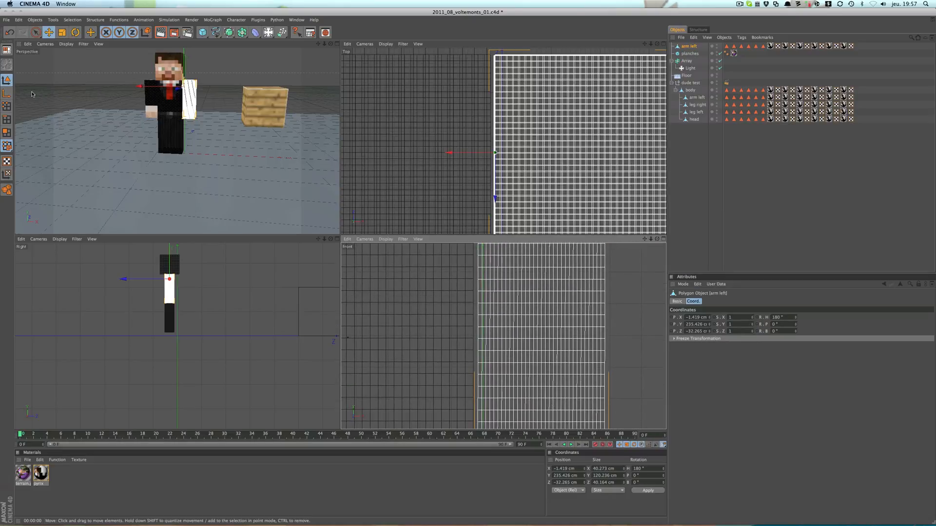
left_click(7, 94)
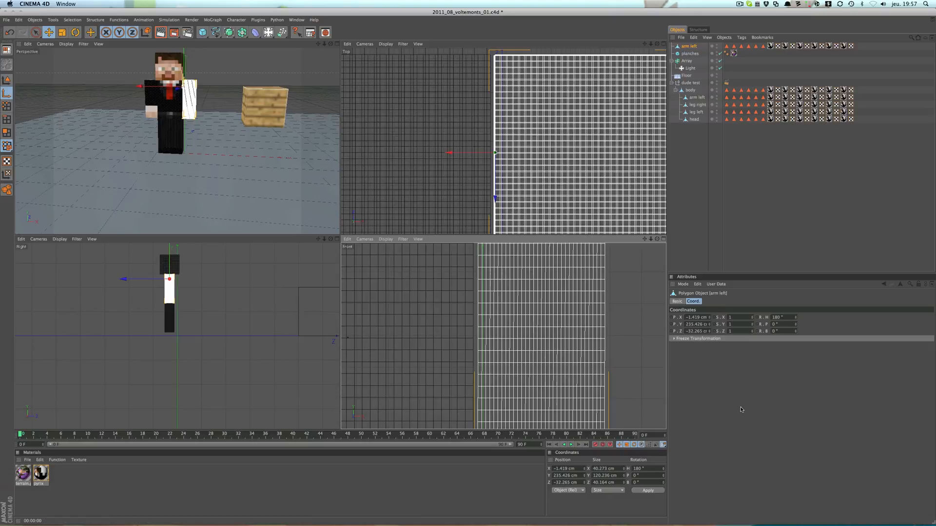
left_click(672, 109)
left_click(698, 46)
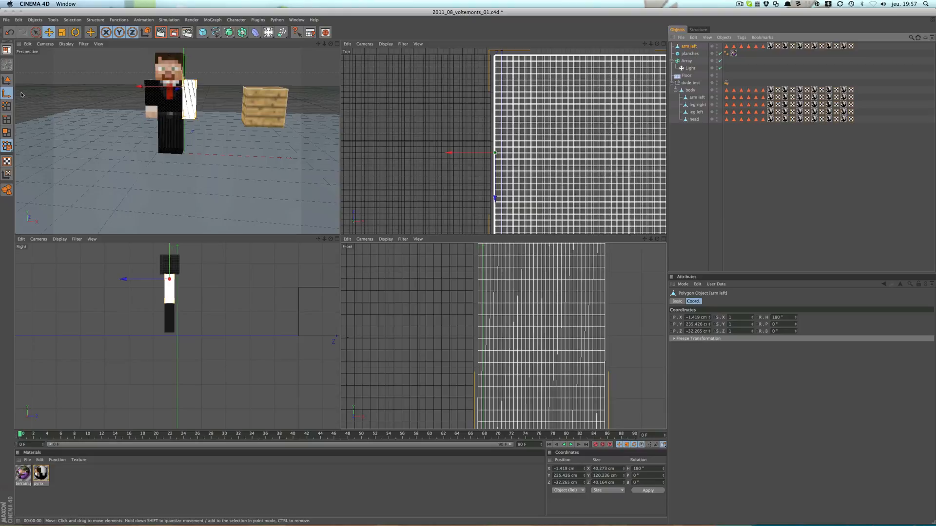
left_click(7, 80)
Close the small gap between the duplicated arm and the body along the X axis in the front view.
scroll(531, 332, "down", 8)
middle_click_drag(530, 303, 545, 417, "alt")
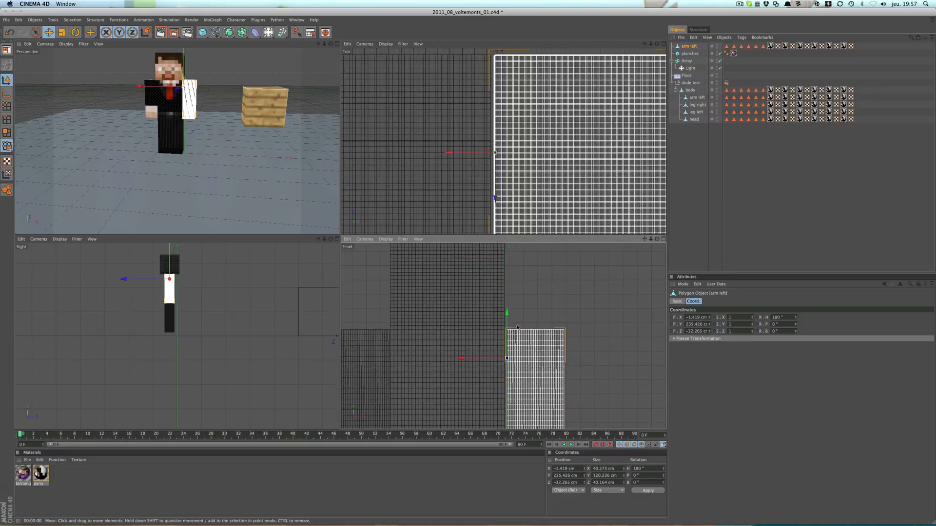
scroll(480, 363, "up", 6)
scroll(478, 407, "up", 3)
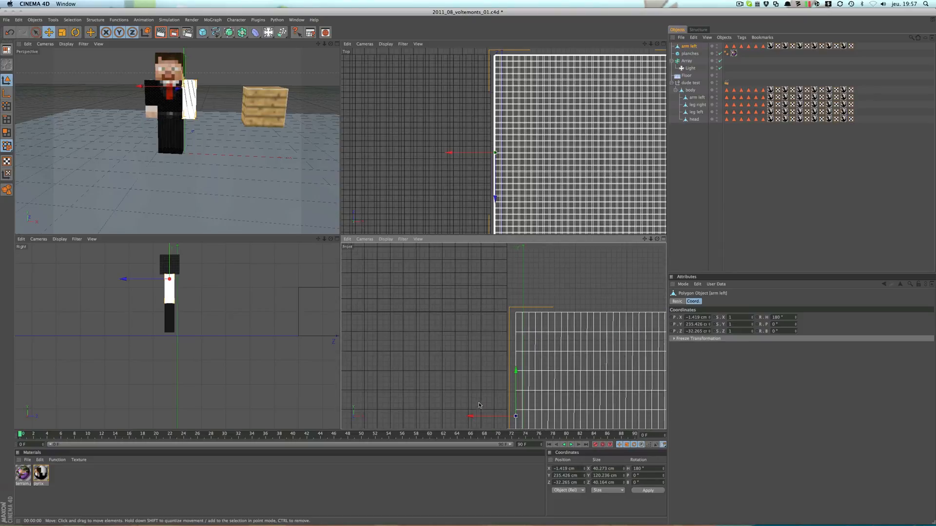
middle_click_drag(480, 400, 487, 321, "alt")
left_click_drag(499, 338, 495, 338)
Enlarge the perspective view to fill the viewport area and clear the selection.
middle_click(272, 197)
left_click_drag(336, 238, 294, 221, "alt")
left_click(433, 194)
left_click_drag(434, 194, 429, 232, "alt")
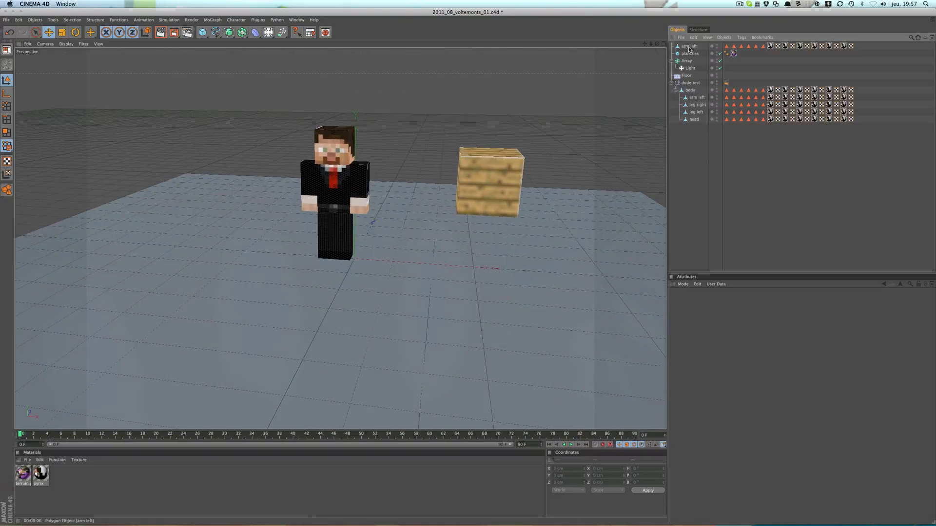
Make the duplicated arm a child of the body, test the hierarchy by moving the body sideways, and undo that move.
left_click_drag(689, 46, 692, 92)
left_click(690, 83)
left_click_drag(429, 190, 466, 192)
key("super+z")
Rename the dude test null as Pyrix.
double_click(690, 75)
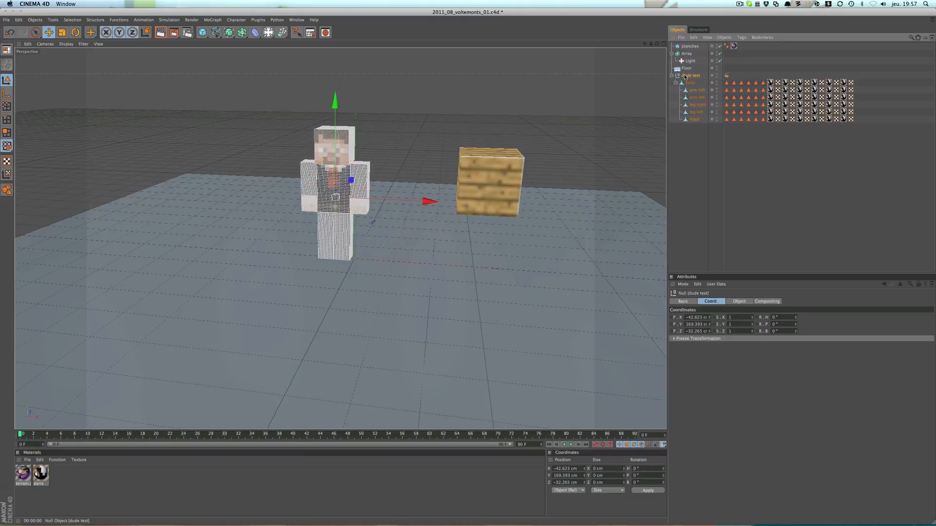
type("Pyrix")
key("Return")
left_click(723, 80)
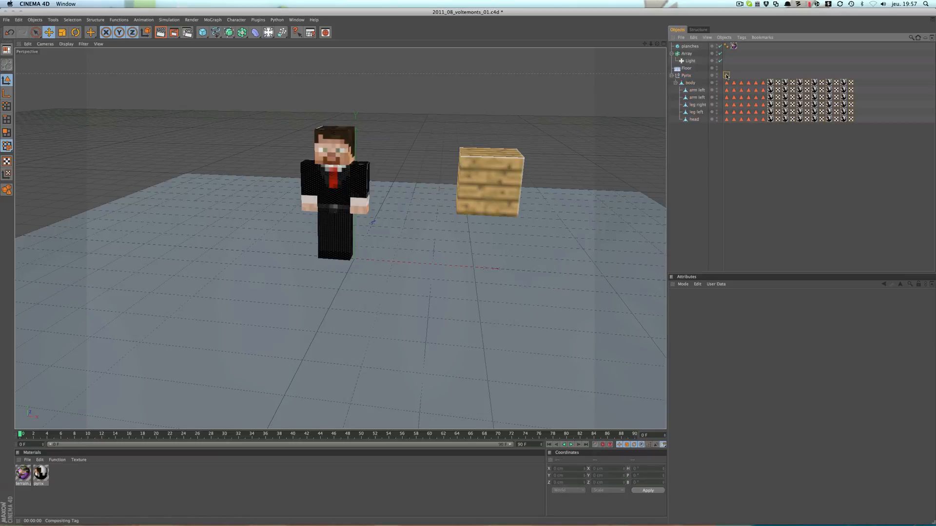
Collapse the Pyrix hierarchy in the object list and clear the selection.
left_click(685, 76)
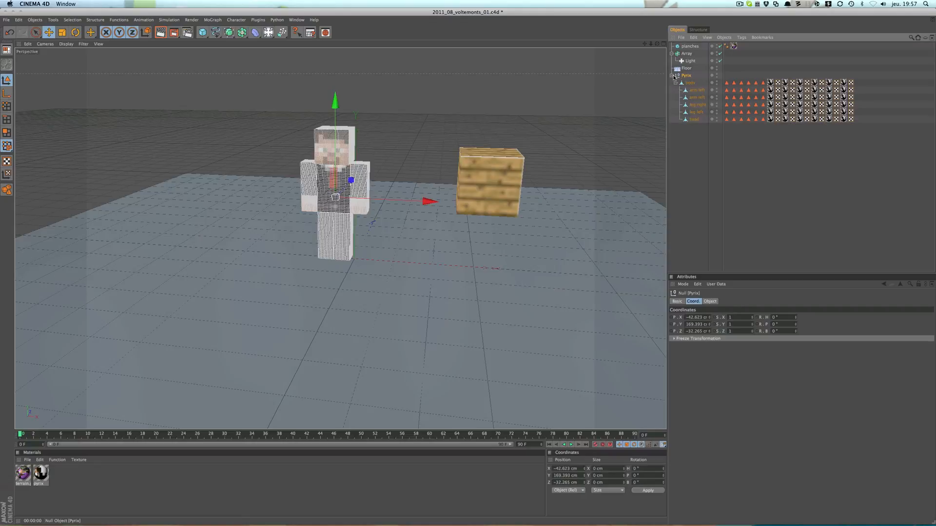
left_click(671, 76)
left_click(689, 118)
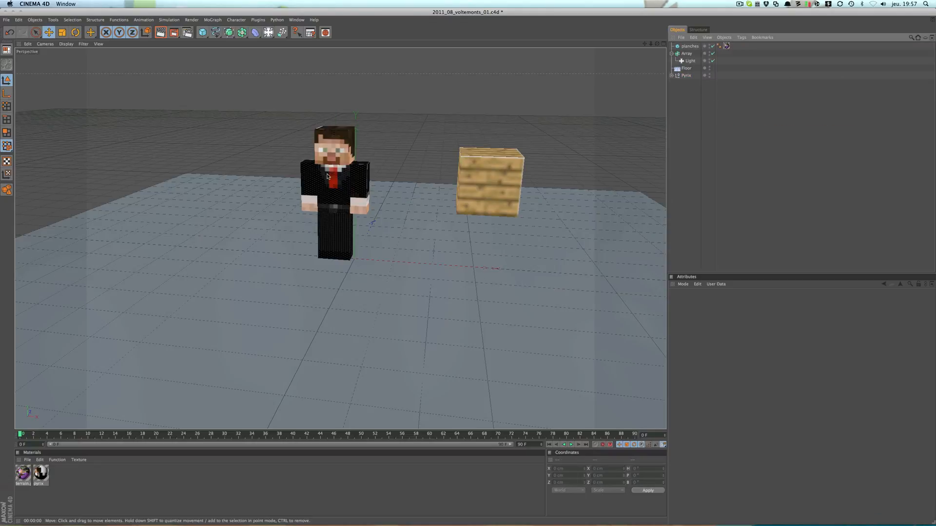
Set the Pyrix null's X and Z positions to 0 cm.
left_click(686, 76)
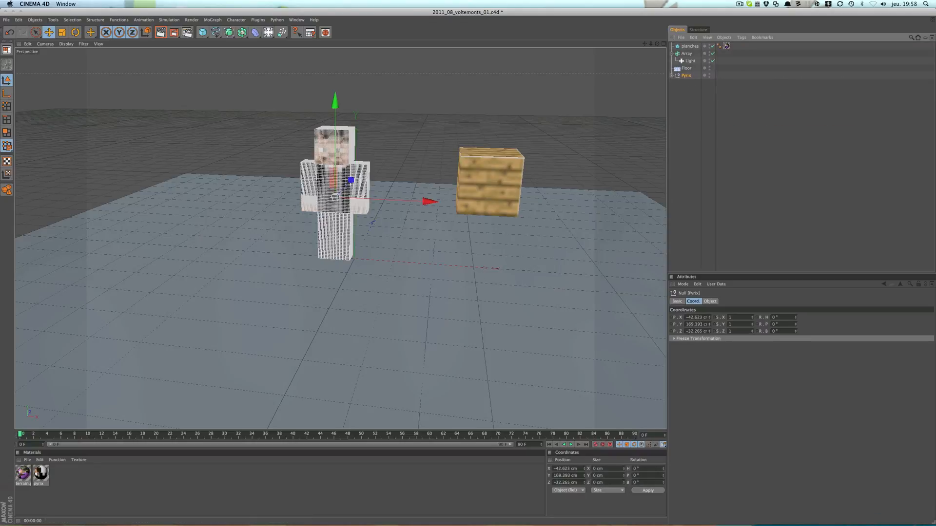
left_click(695, 318)
type("0")
key("Tab")
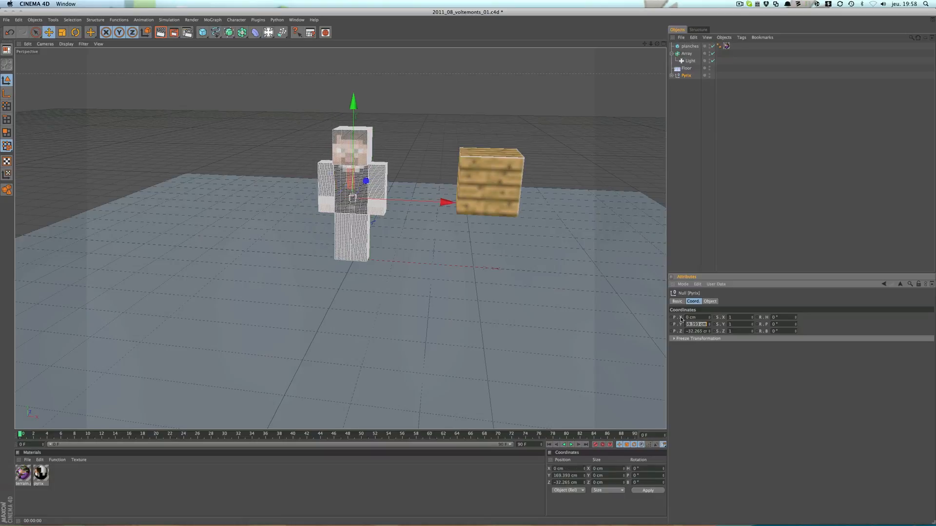
key("Tab")
type("0")
key("Return")
Lower the Pyrix character to a Y position of about 155.4 cm so its feet rest on the floor line.
left_click_drag(551, 268, 529, 283, "alt")
left_click_drag(545, 314, 545, 319, "alt")
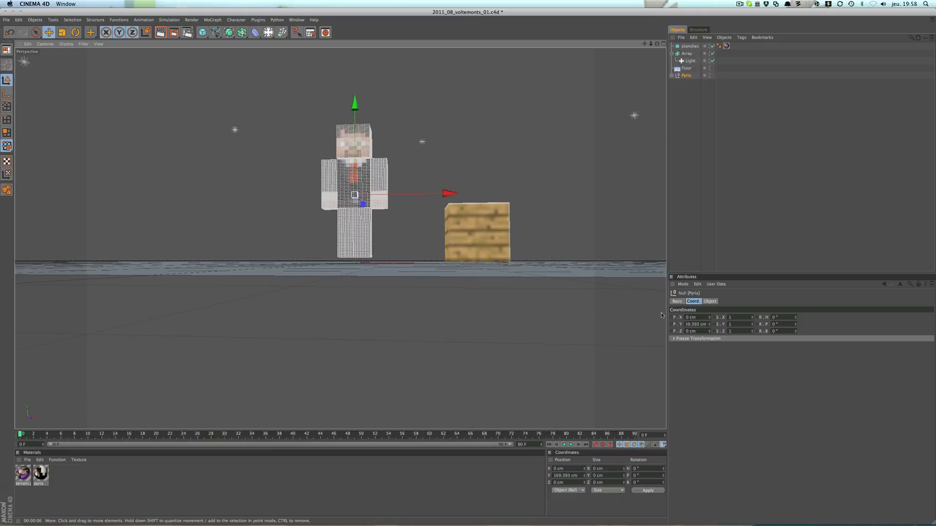
middle_click(444, 303)
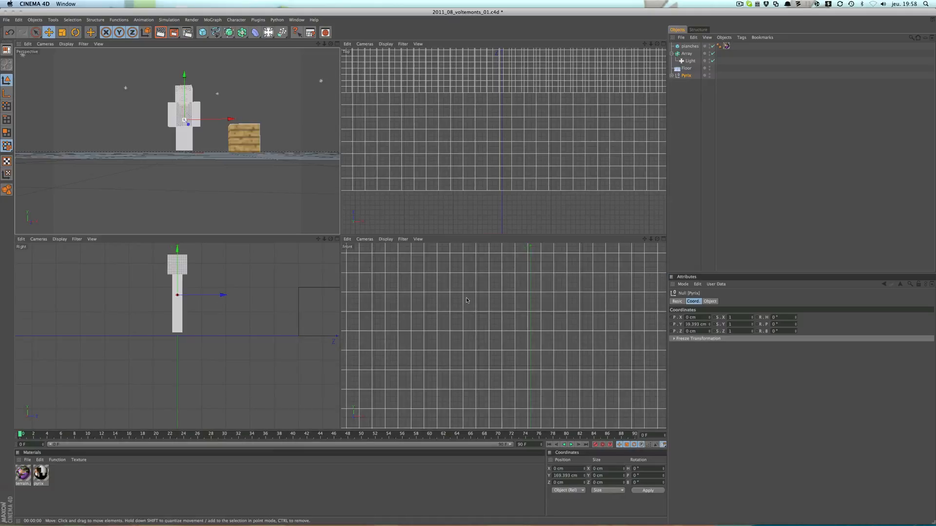
scroll(554, 322, "down", 15)
scroll(527, 335, "up", 15)
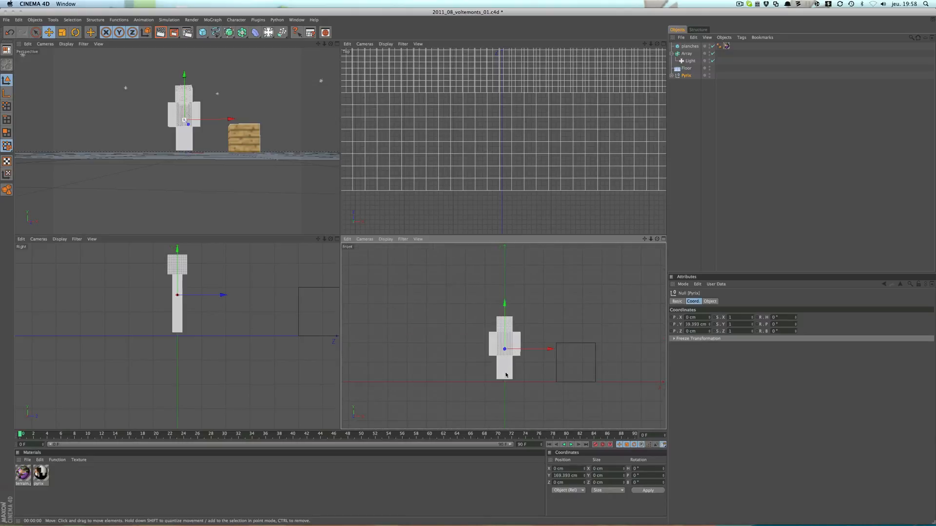
middle_click_drag(478, 256, 539, 396, "alt")
left_click_drag(476, 254, 477, 265)
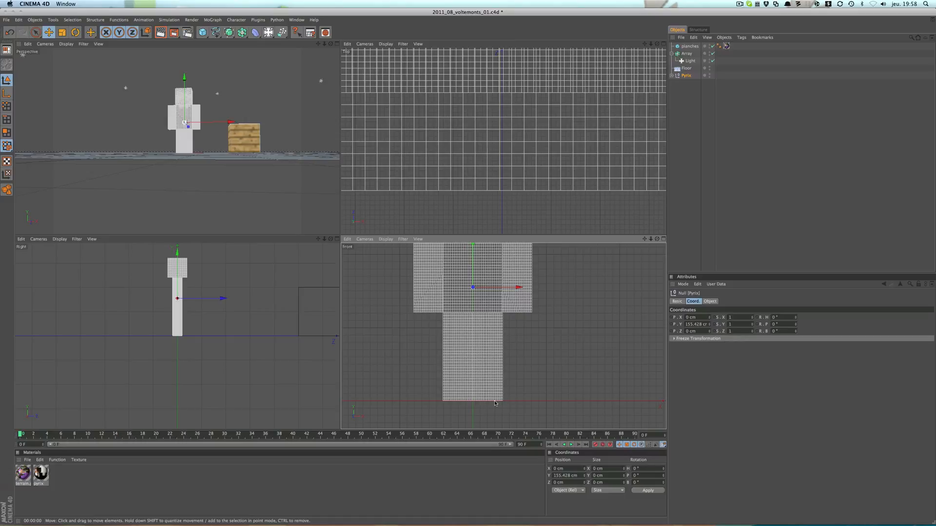
scroll(495, 402, "up", 1)
middle_click_drag(501, 397, 511, 348, "alt")
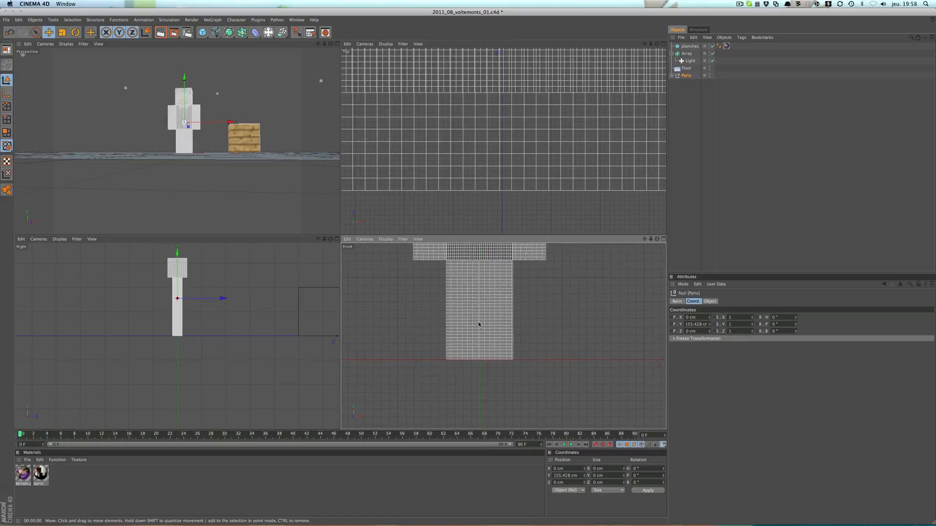
Scale the whole Pyrix character up uniformly to better match the size of the plank block.
middle_click(236, 162)
left_click_drag(236, 162, 337, 260, "alt")
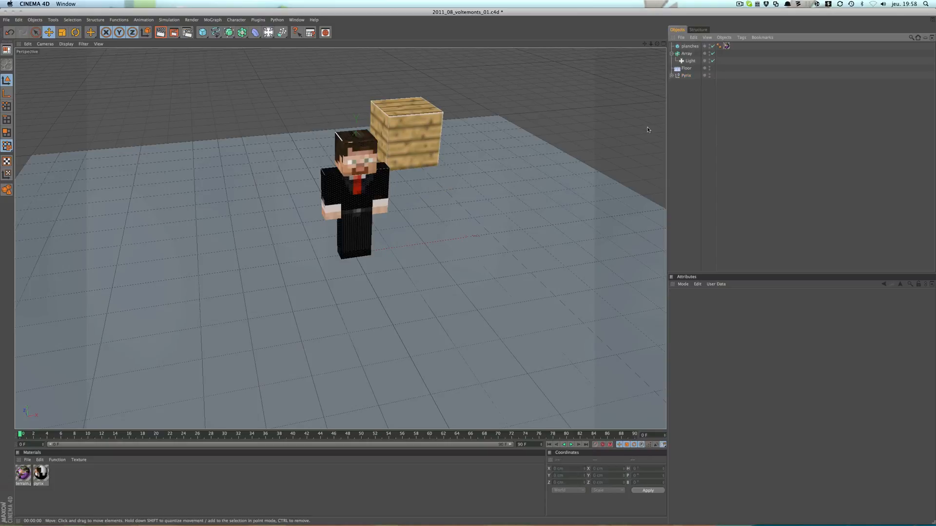
left_click_drag(657, 44, 636, 73)
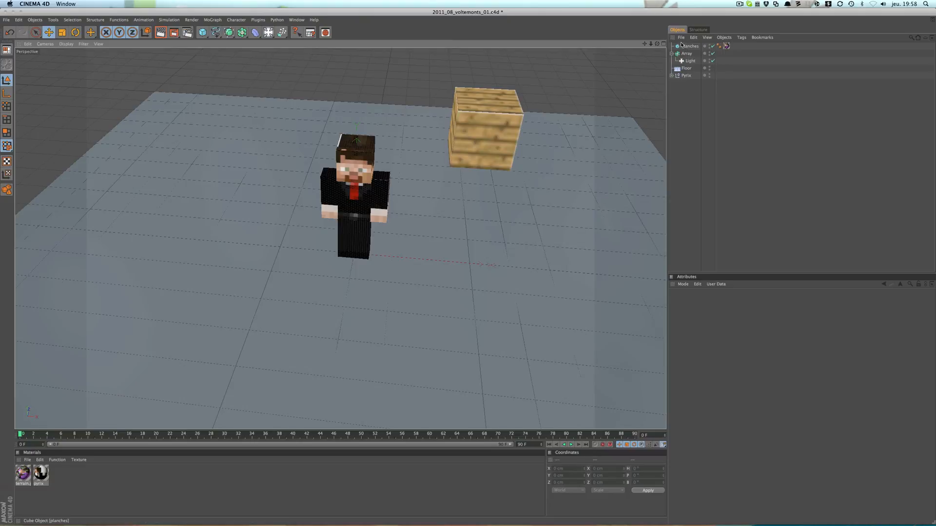
left_click(687, 46)
left_click(686, 75)
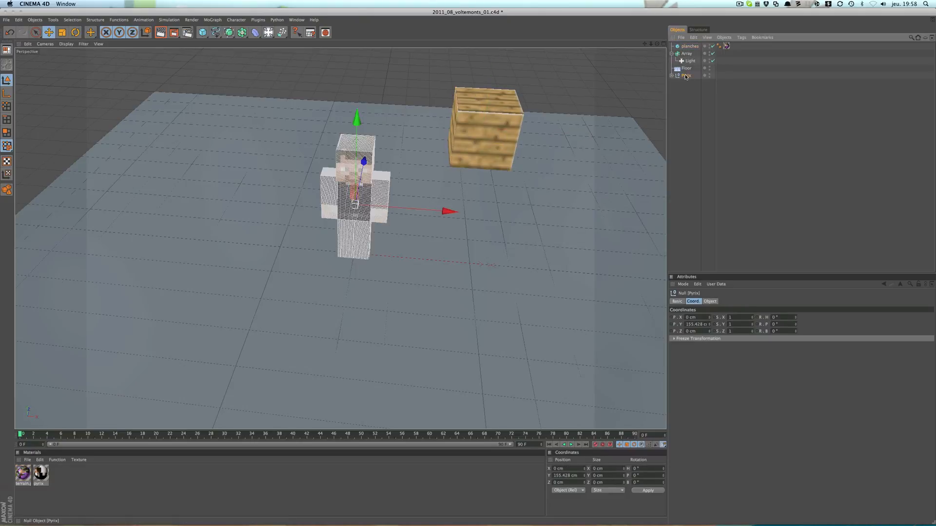
middle_click(564, 215)
key("o")
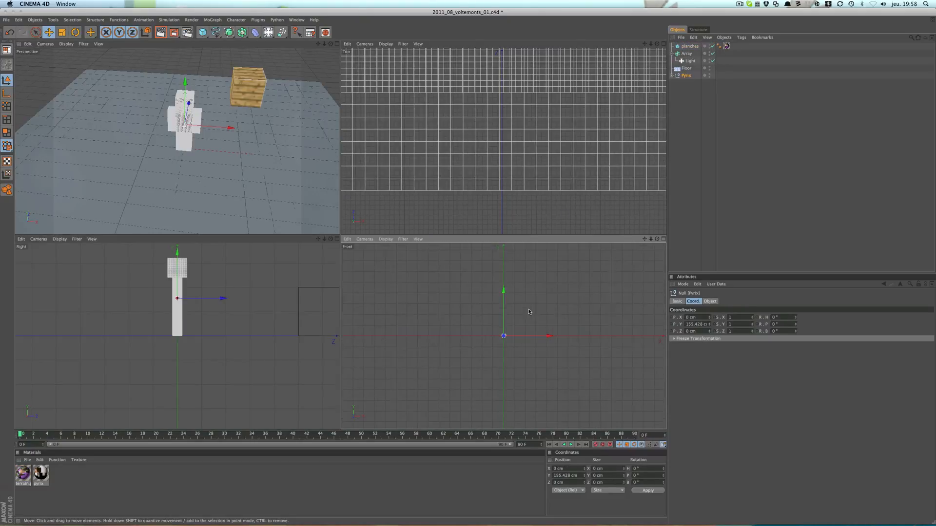
scroll(529, 311, "up", 10)
scroll(528, 311, "down", 5)
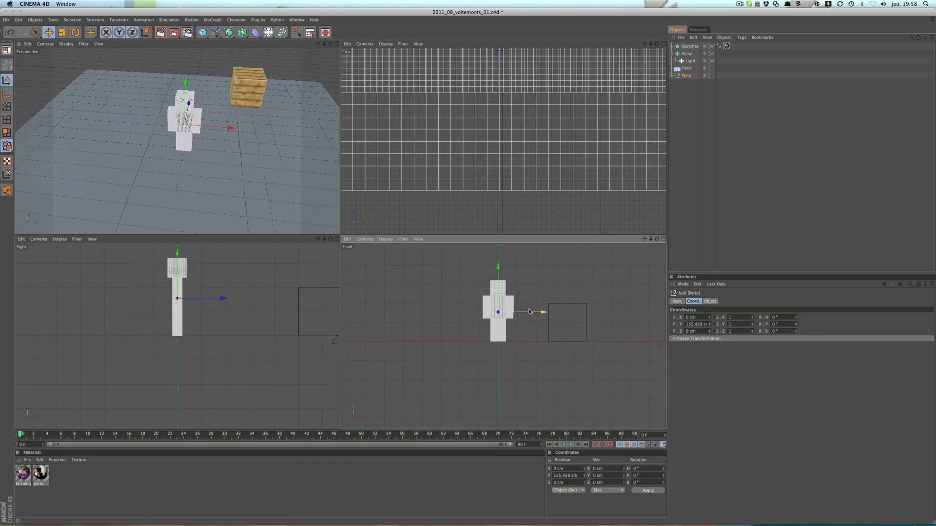
middle_click_drag(528, 311, 504, 339, "alt")
key("t")
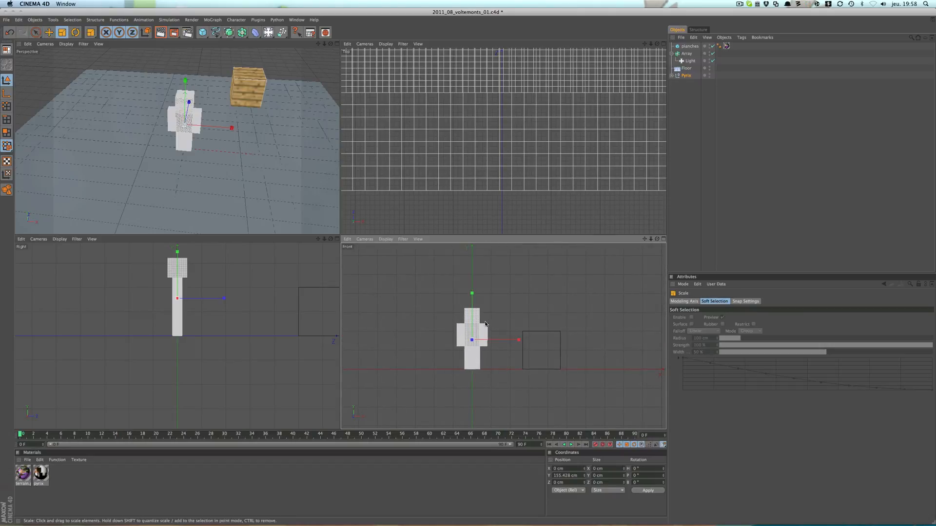
left_click_drag(472, 343, 504, 343)
Raise the enlarged Pyrix character to a Y position of about 196 cm so its feet rest on the floor.
key("e")
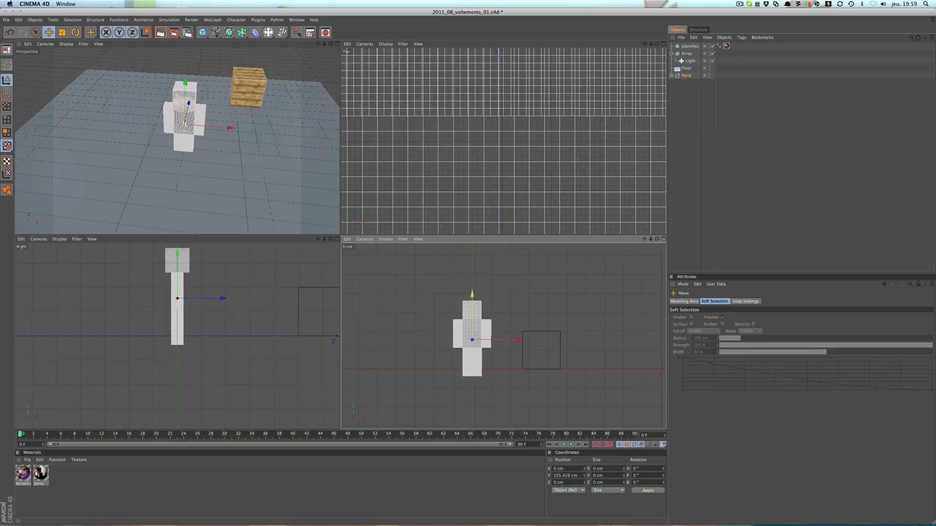
left_click_drag(472, 295, 472, 287)
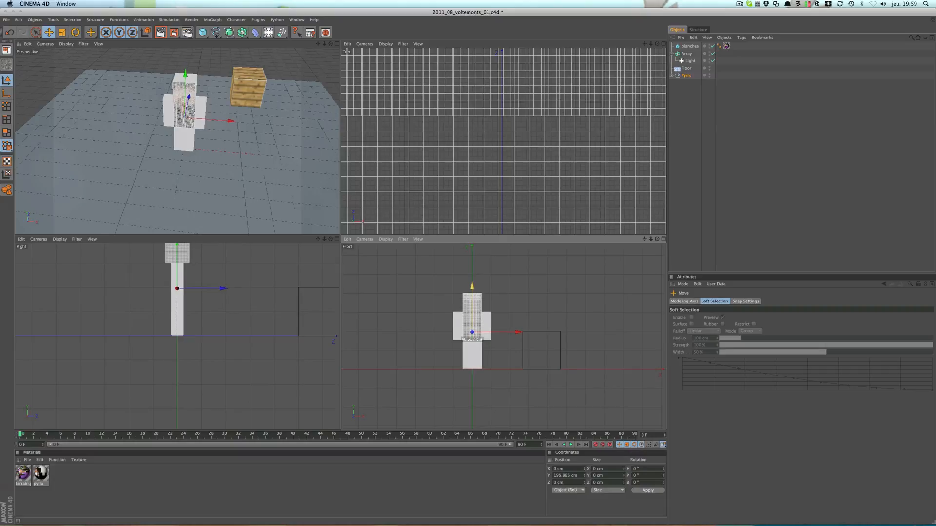
left_click_drag(472, 331, 473, 331)
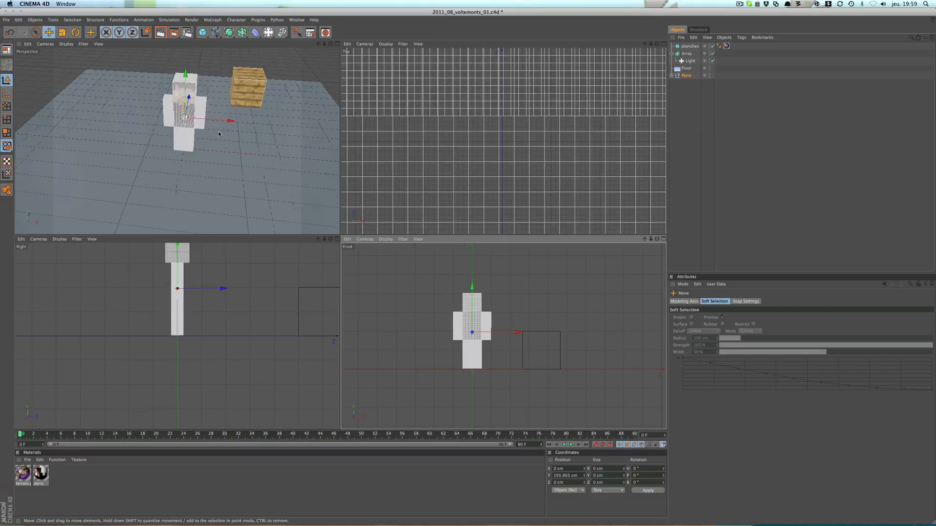
Move the planches block forward along Z, past the character, to about -264 cm.
left_click(296, 67)
left_click(253, 91)
scroll(261, 121, "down", 5)
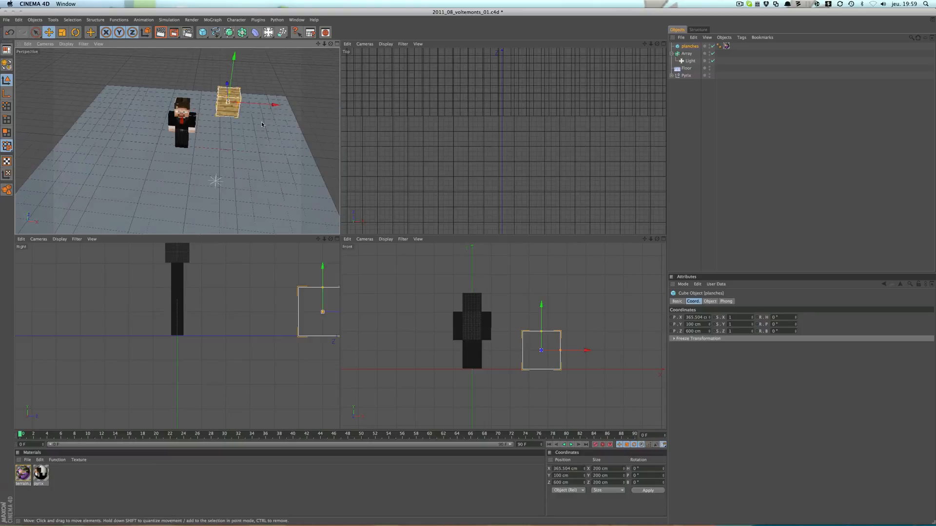
scroll(252, 134, "up", 3)
scroll(253, 134, "down", 5)
left_click_drag(252, 134, 176, 146, "alt")
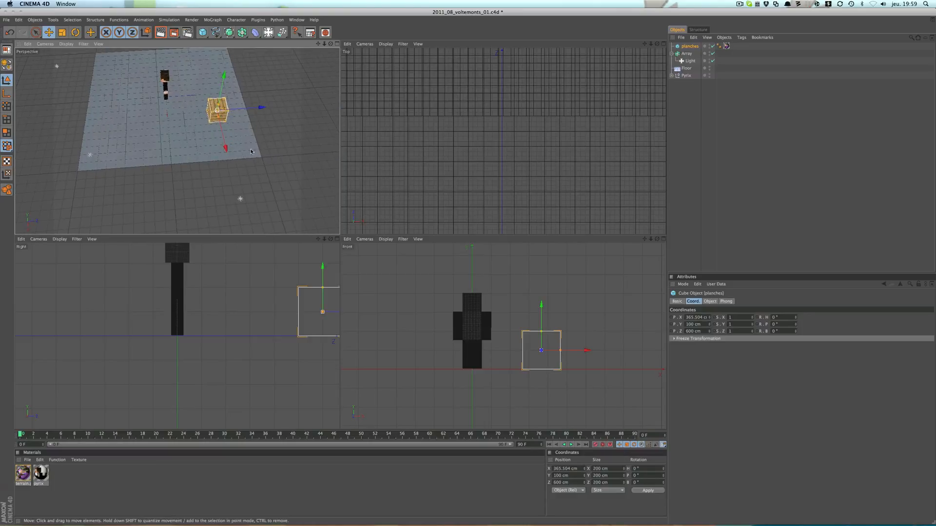
left_click_drag(247, 111, 295, 130)
Place the planches block in front of the character at about X 101 cm and Z -300 cm.
scroll(510, 124, "down", 15)
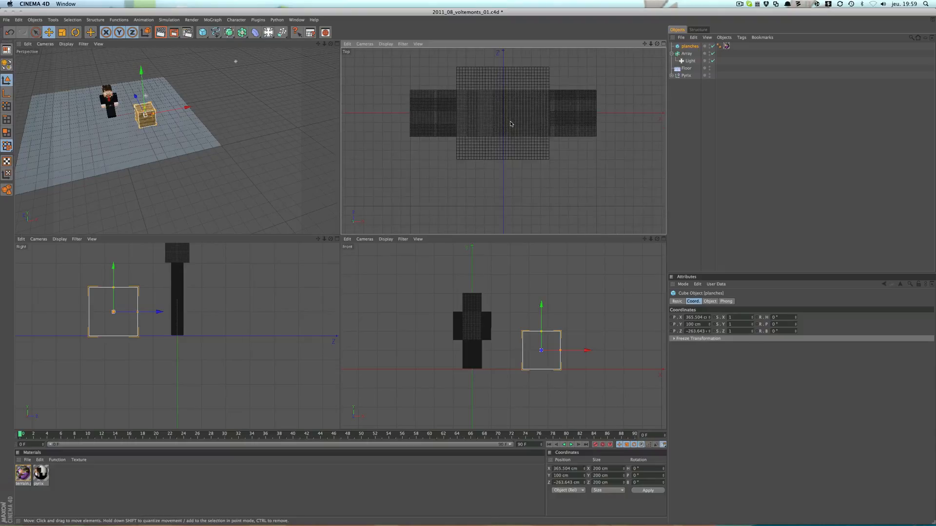
middle_click_drag(531, 167, 452, 102, "alt")
scroll(552, 196, "down", 3)
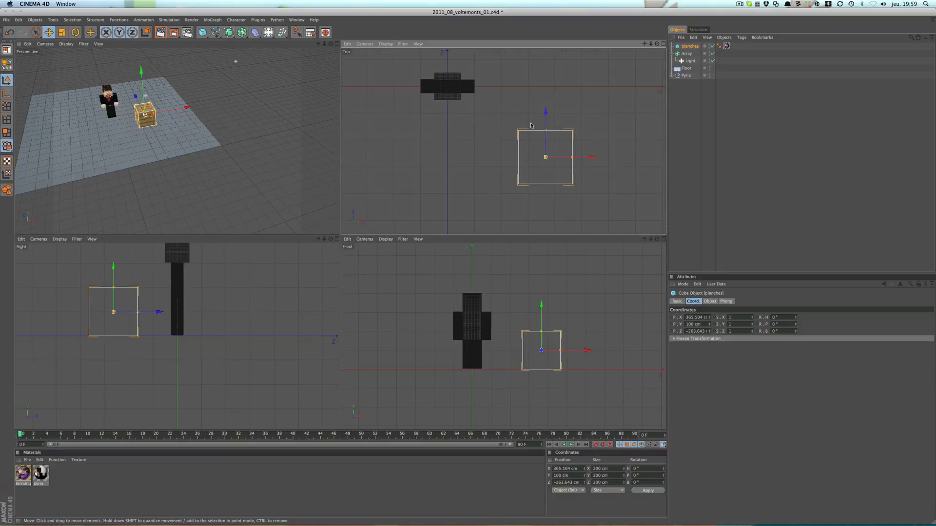
left_click_drag(545, 113, 545, 123)
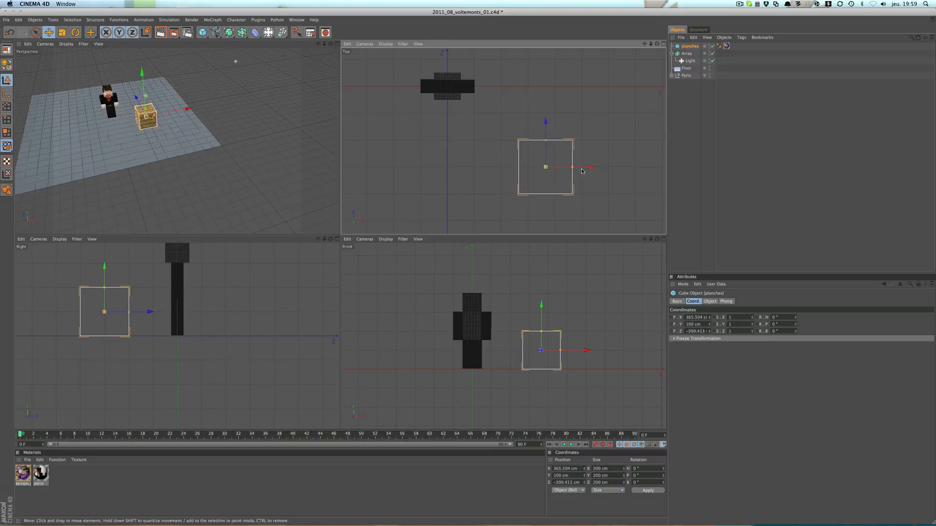
left_click_drag(591, 166, 520, 167)
left_click_drag(520, 167, 522, 167)
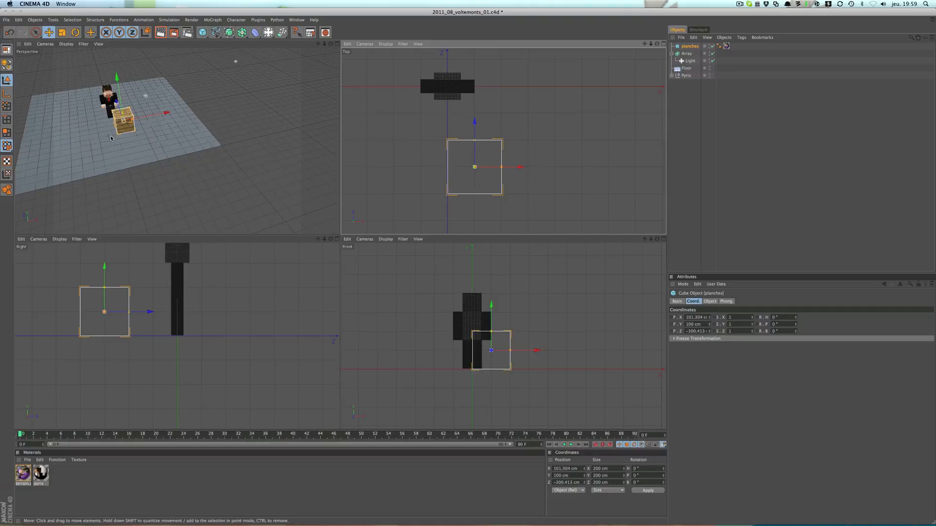
Examine the plank block's placement in front of the Pyrix character from several angles in the perspective view.
middle_click_drag(111, 139, 228, 140, "alt")
middle_click(220, 158)
middle_click(211, 155)
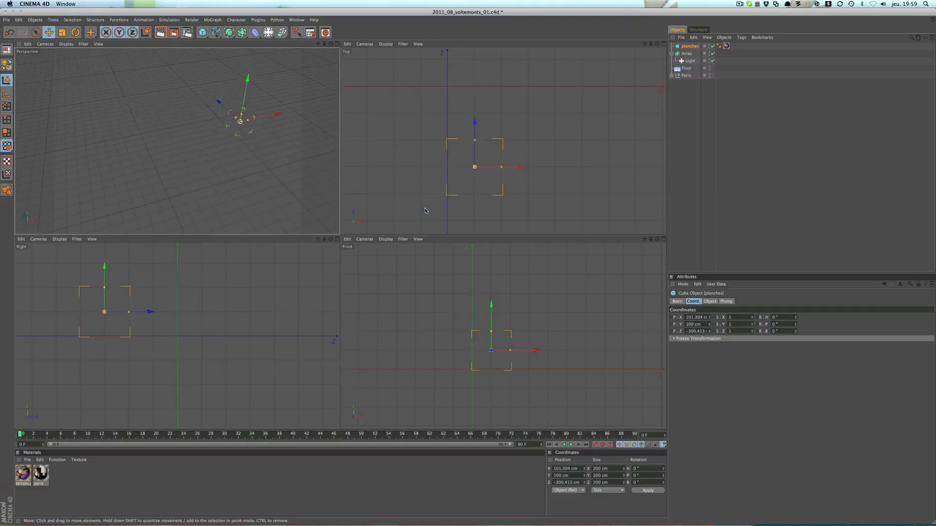
left_click_drag(210, 155, 254, 157, "alt")
scroll(214, 155, "up", 4)
middle_click_drag(215, 155, 231, 142, "alt")
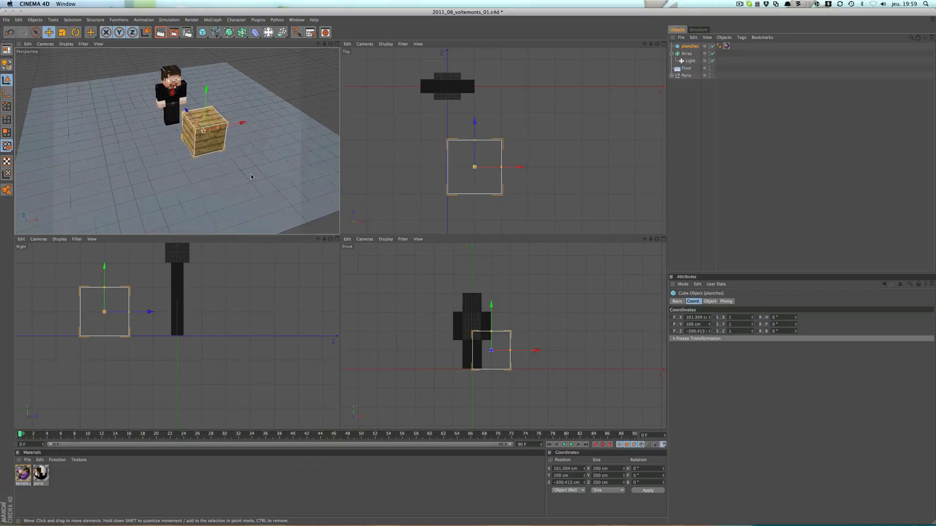
mouse_move(231, 142)
left_mouse_down("alt")
mouse_move(193, 105)
mouse_move(233, 189)
mouse_move(273, 171)
mouse_move(306, 132)
mouse_move(293, 145)
mouse_move(228, 151)
left_mouse_up("alt")
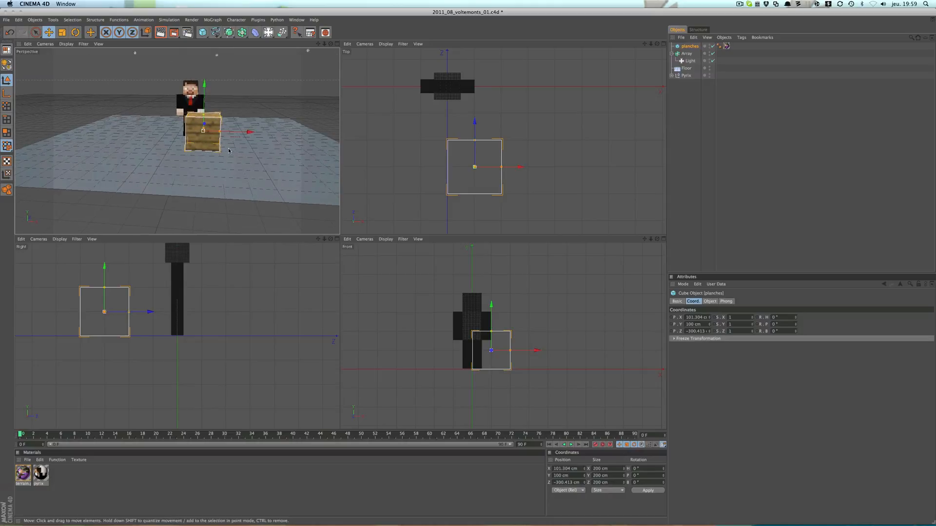